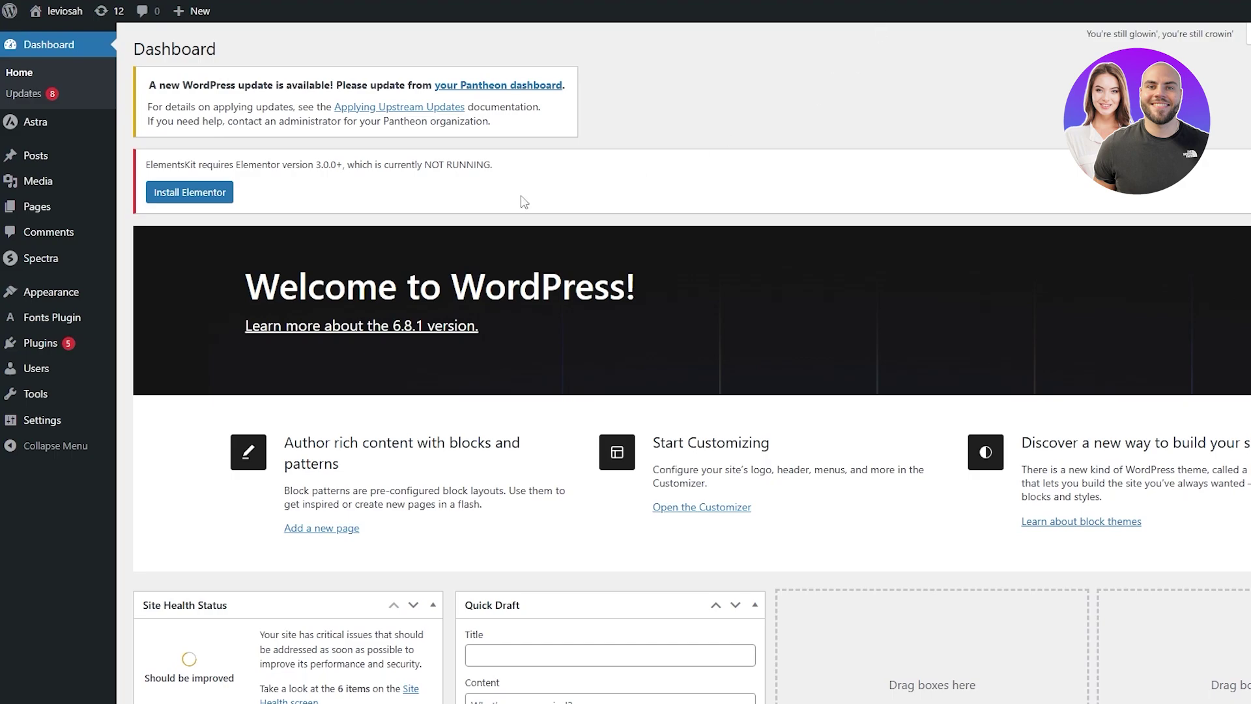
# - Search the plugin directory for elementor and install Elementor Website Builder and Essential Addons for Elementor
pyautogui.moveTo(29, 349)
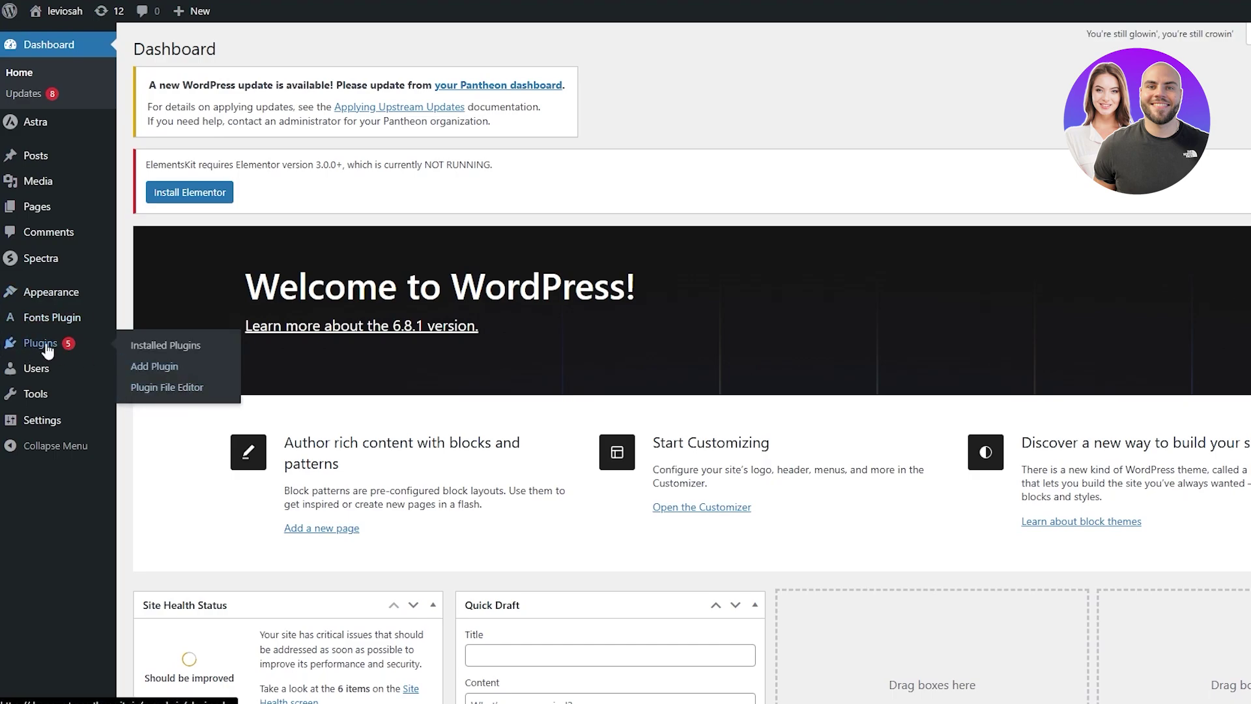
pyautogui.click(155, 366)
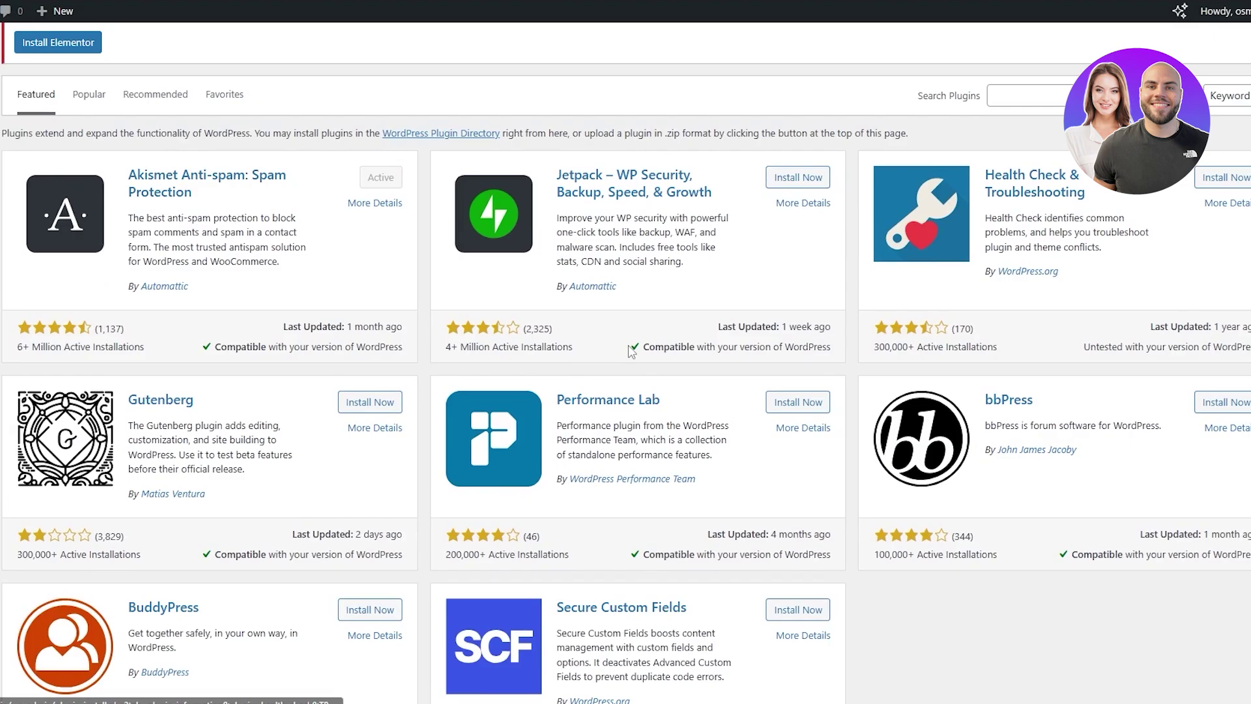
pyautogui.scroll(3, 635, 332)
pyautogui.click(1014, 244)
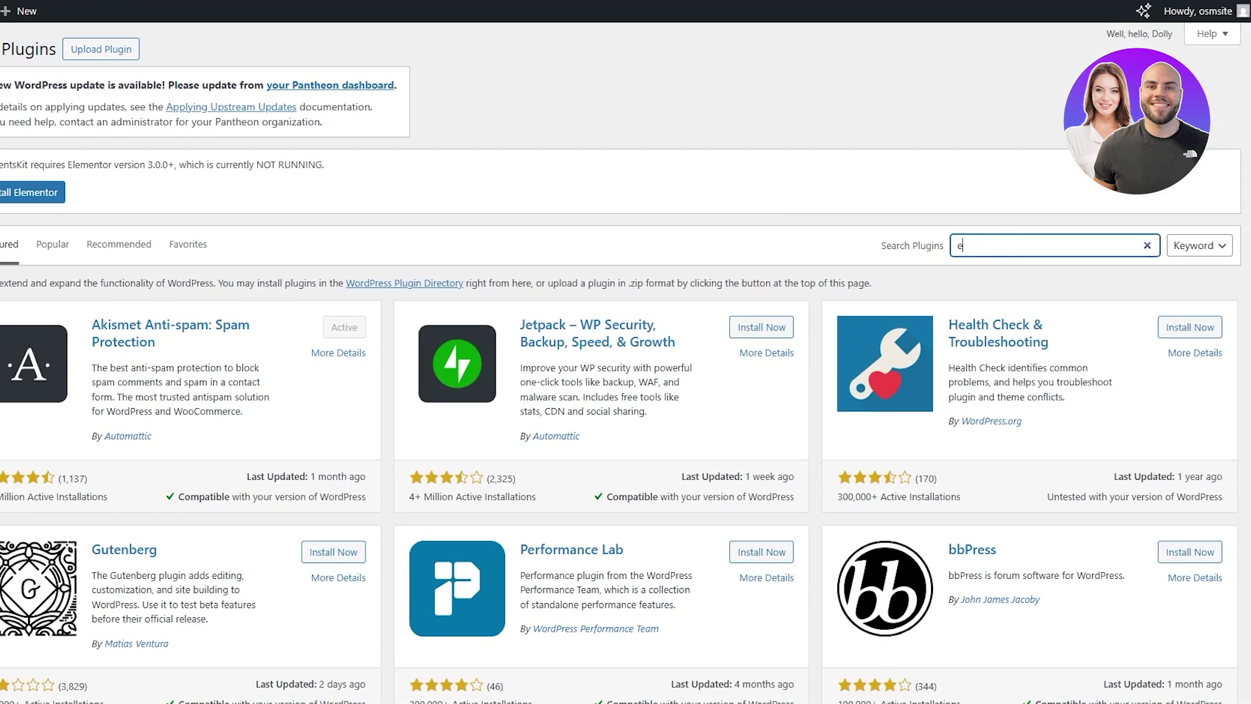
pyautogui.write('elementor')
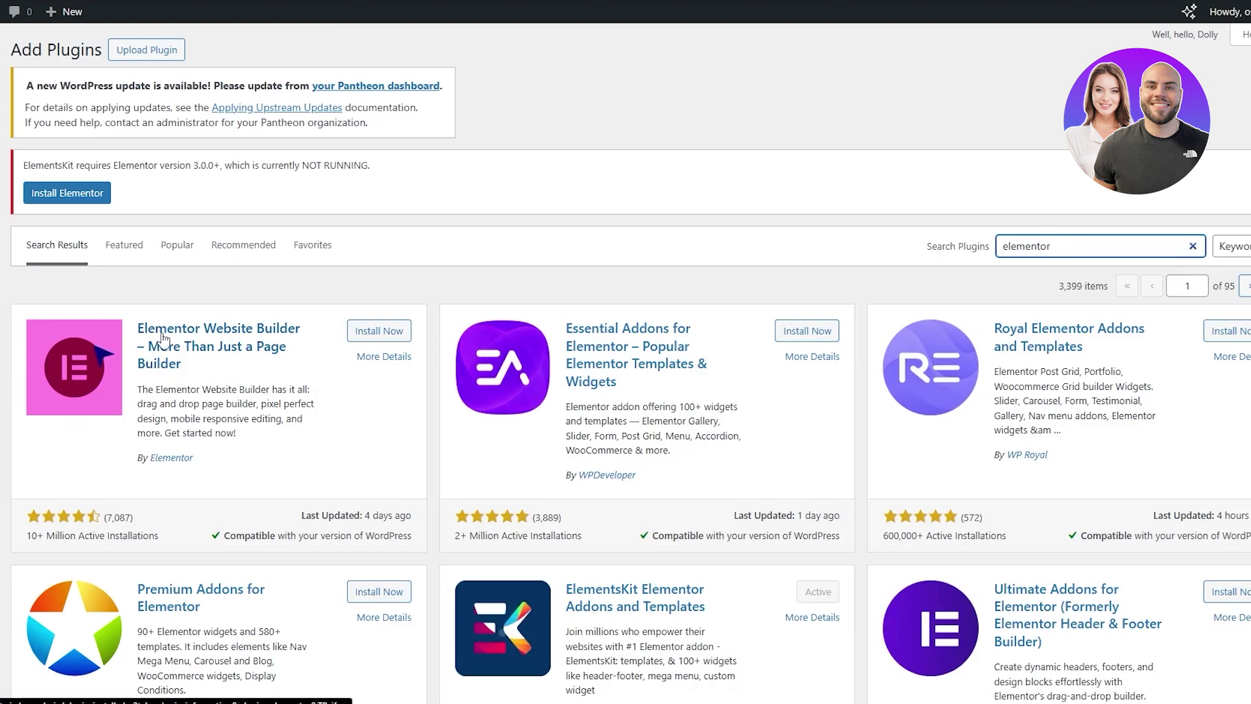
pyautogui.click(365, 333)
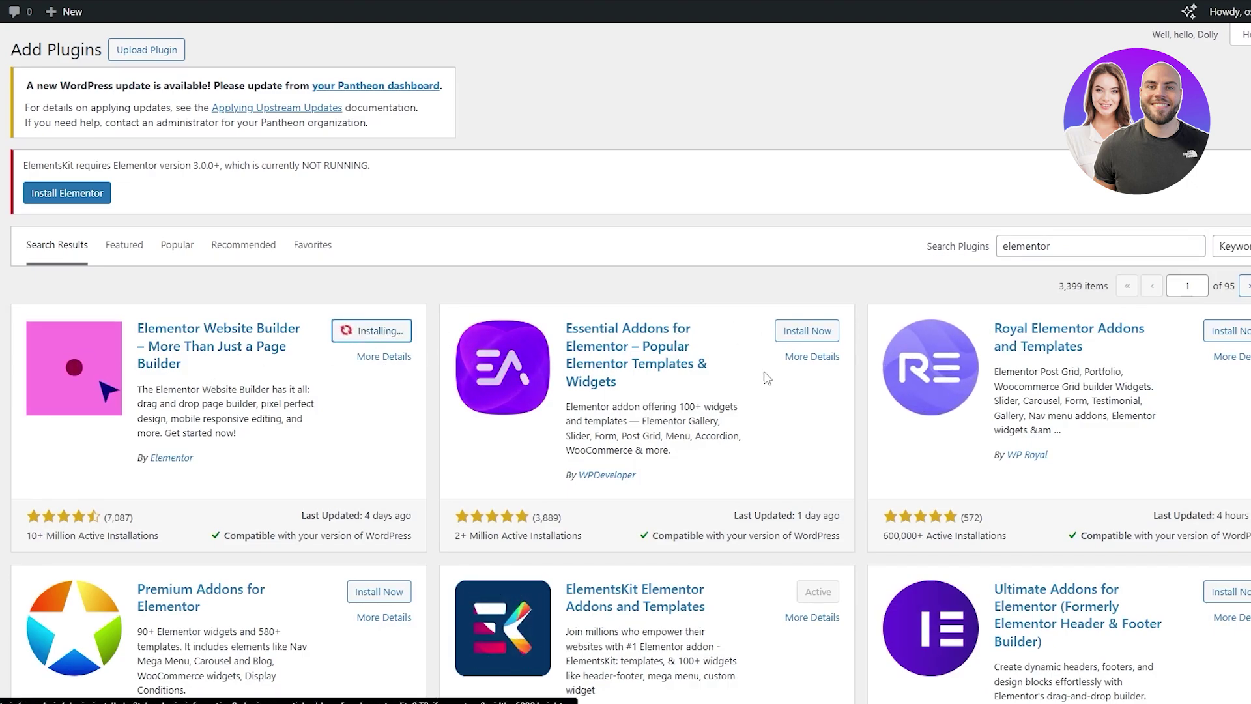
pyautogui.click(782, 332)
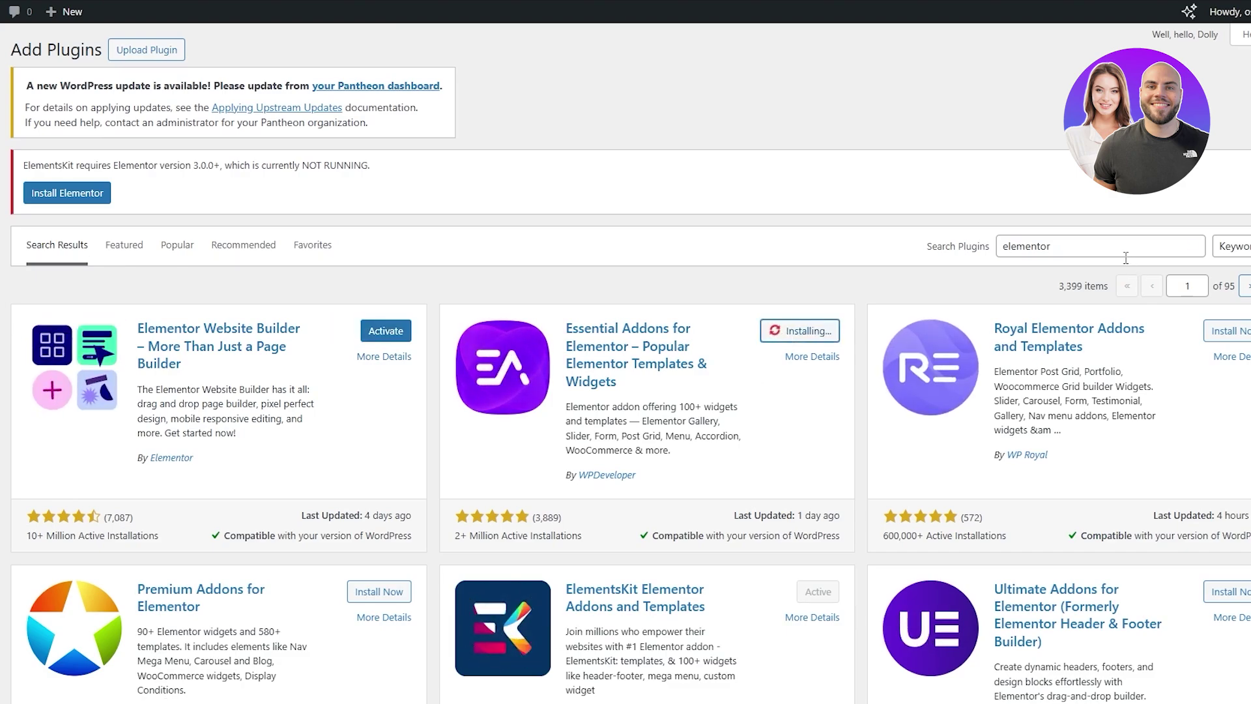
# - Search the plugin directory for post grid and install The Post Grid plugin by RadiusTheme
pyautogui.doubleClick(1121, 255)
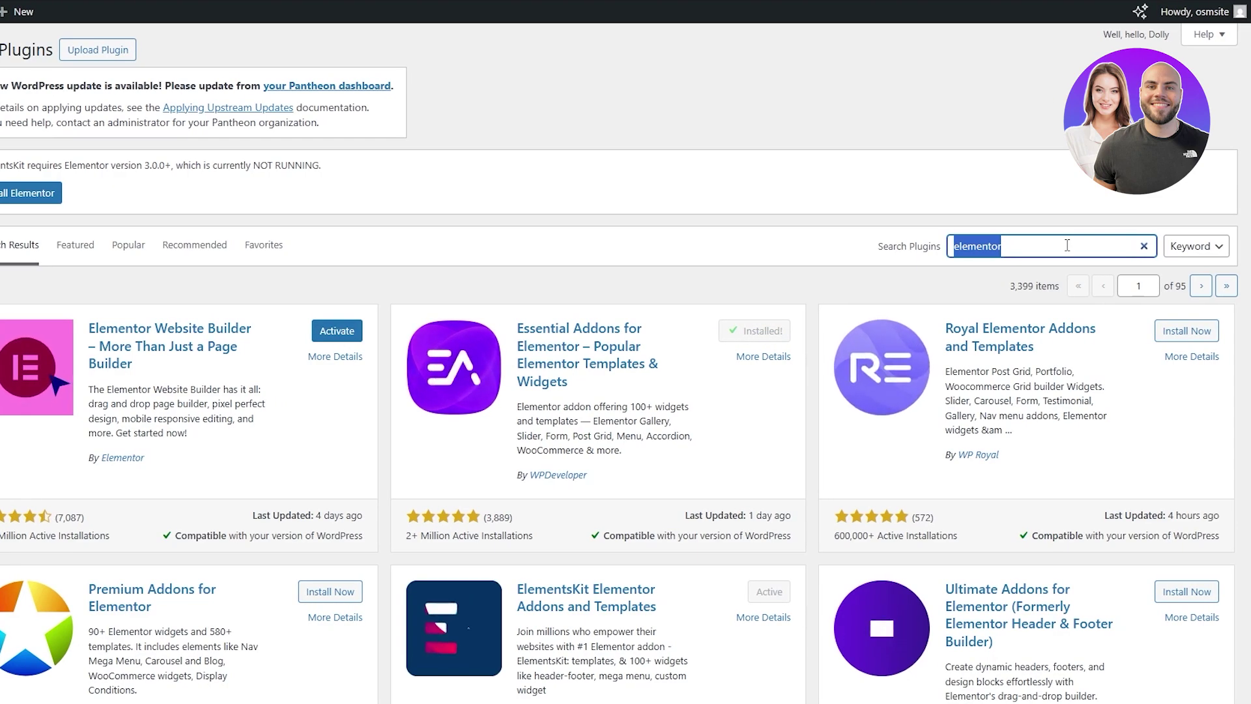
pyautogui.write('post g')
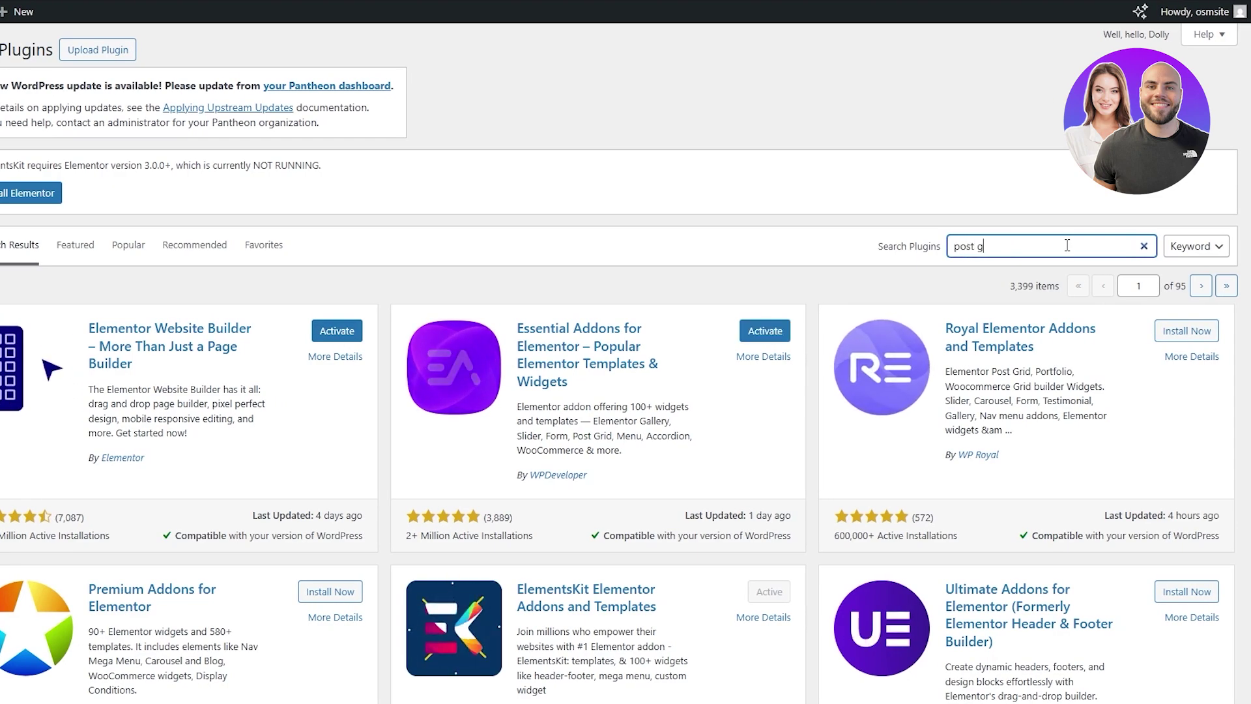
pyautogui.write('rid')
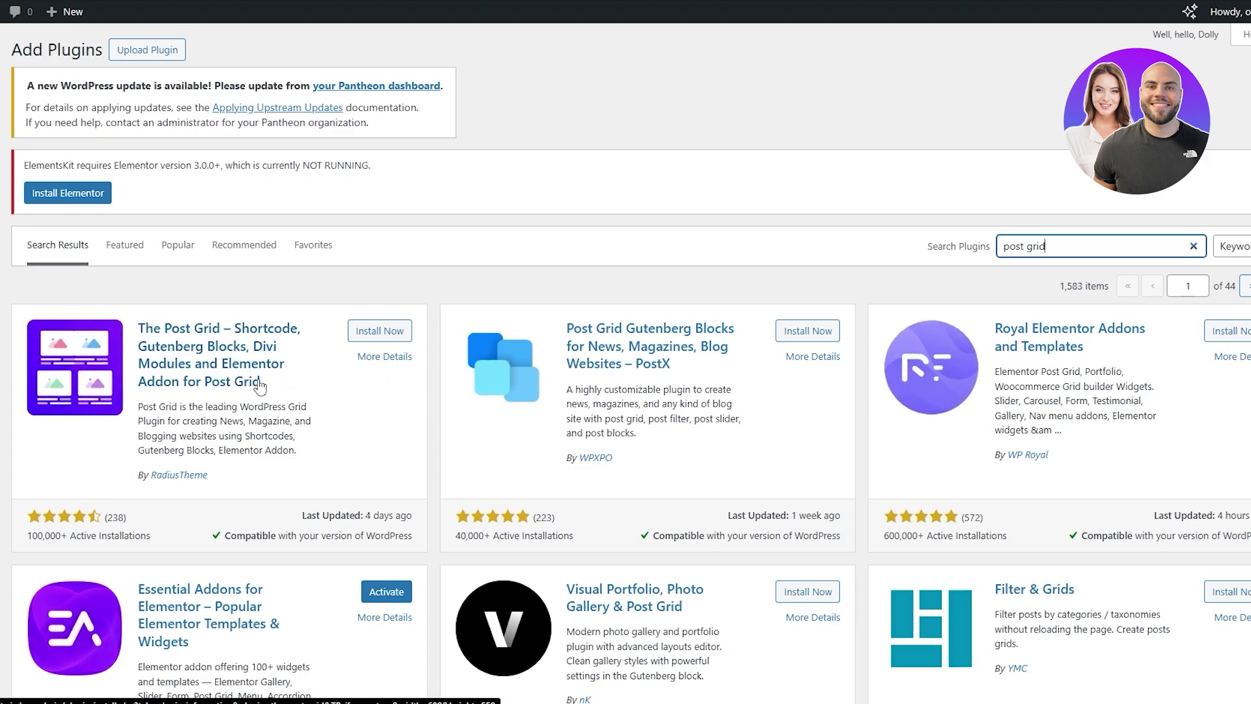
pyautogui.click(381, 332)
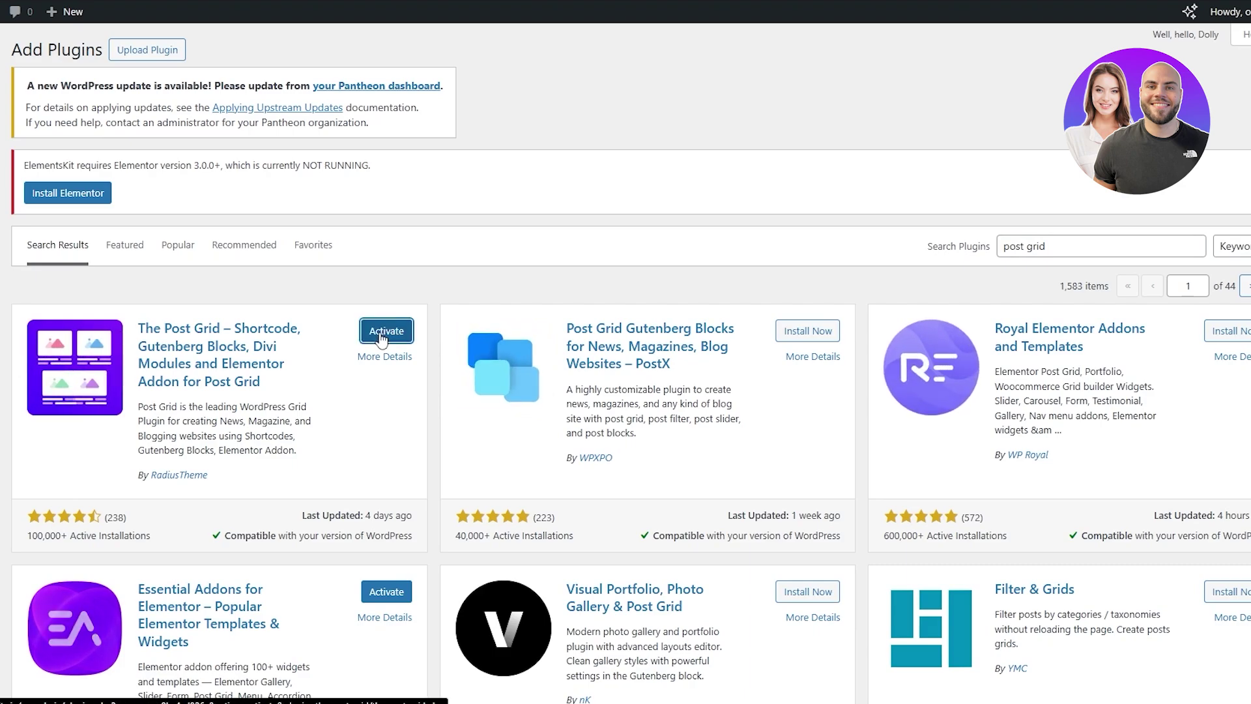
pyautogui.click(382, 333)
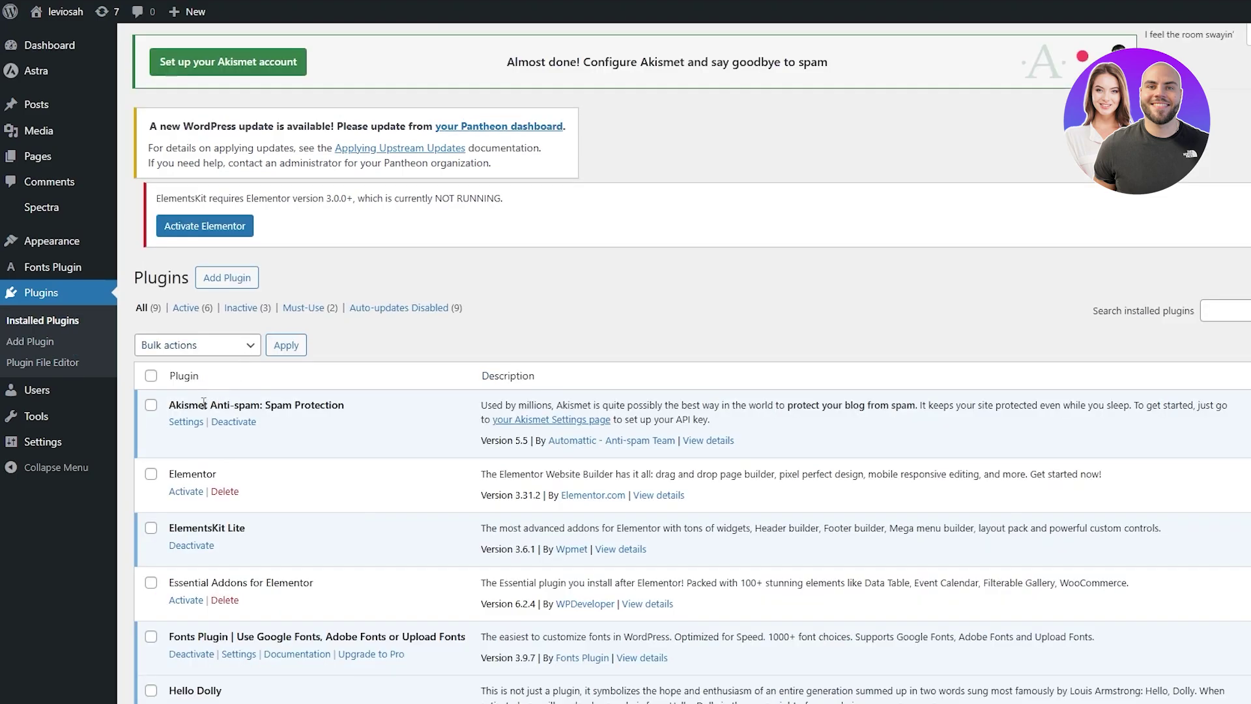
# - Activate Elementor from the installed plugins and bulk-activate all the listed plugins
pyautogui.scroll(-2, 195, 351)
pyautogui.click(188, 342)
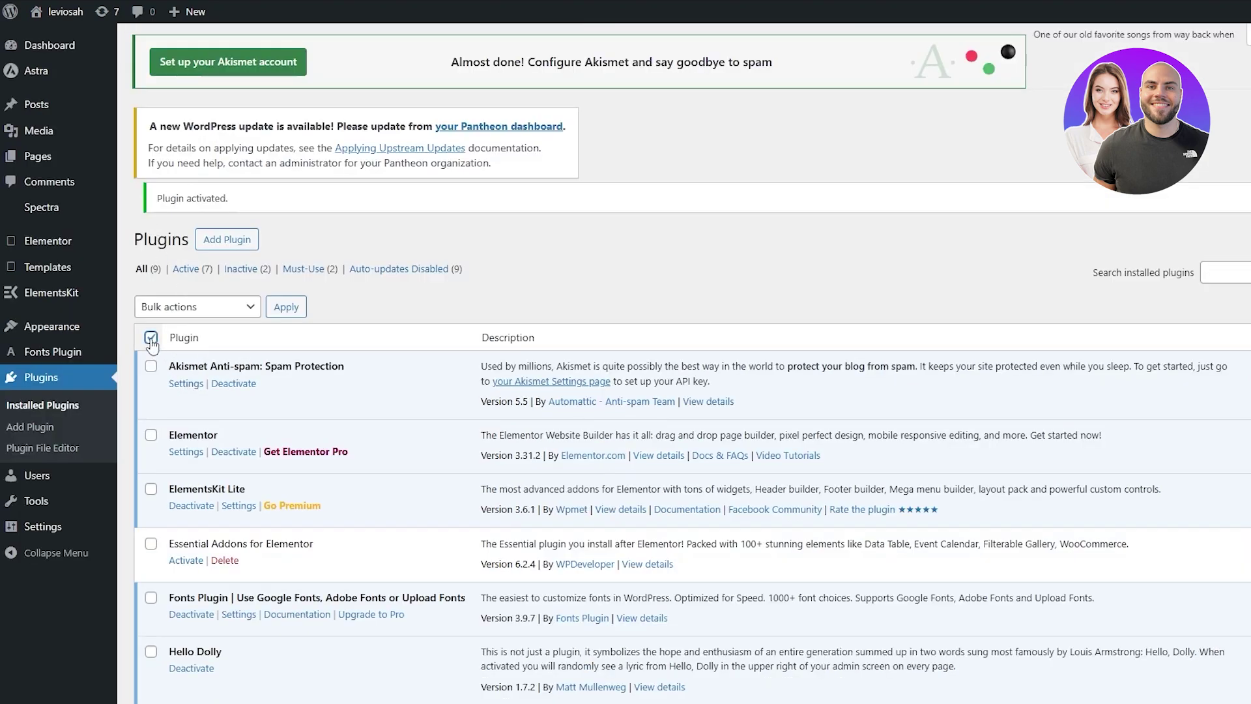
pyautogui.click(196, 306)
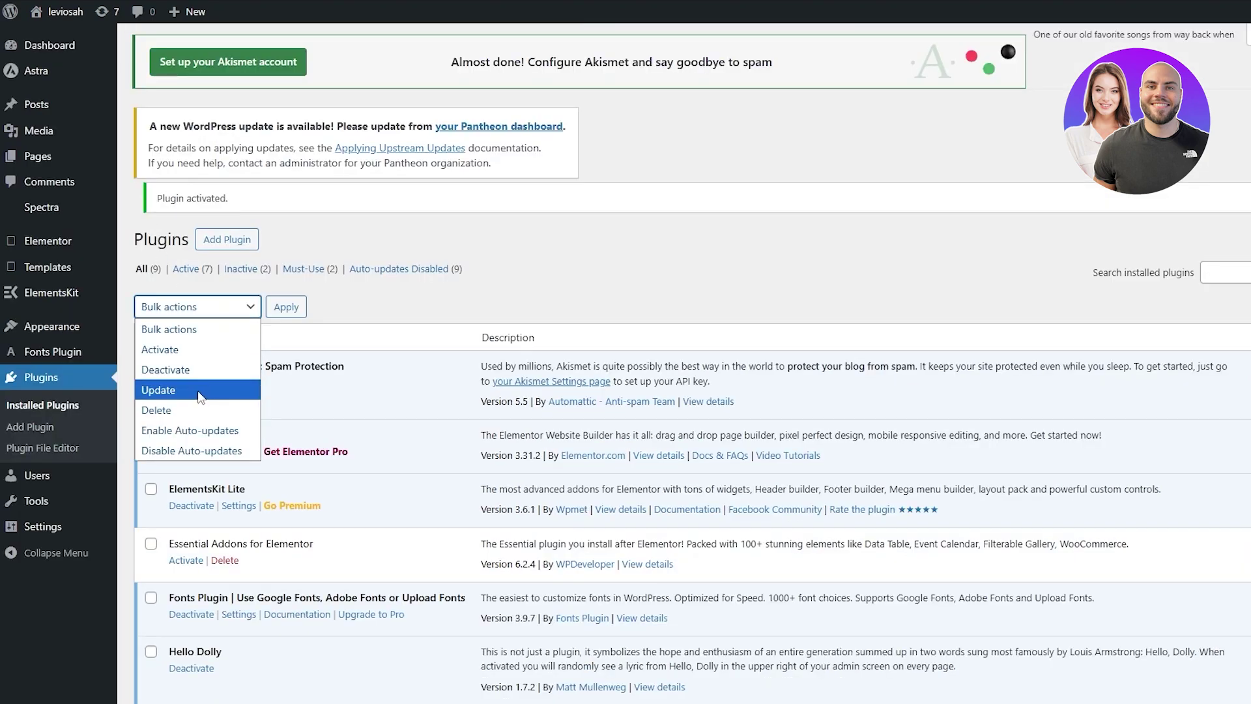
pyautogui.click(189, 430)
pyautogui.click(195, 317)
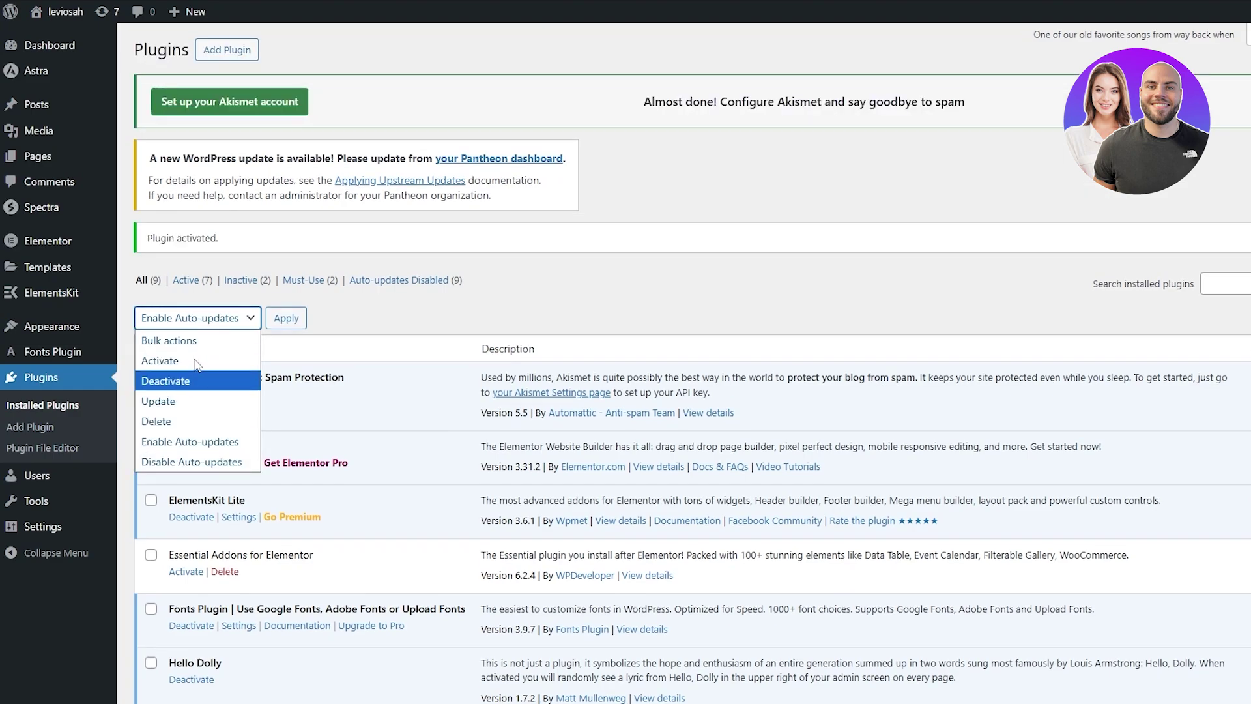
pyautogui.click(198, 362)
pyautogui.click(151, 349)
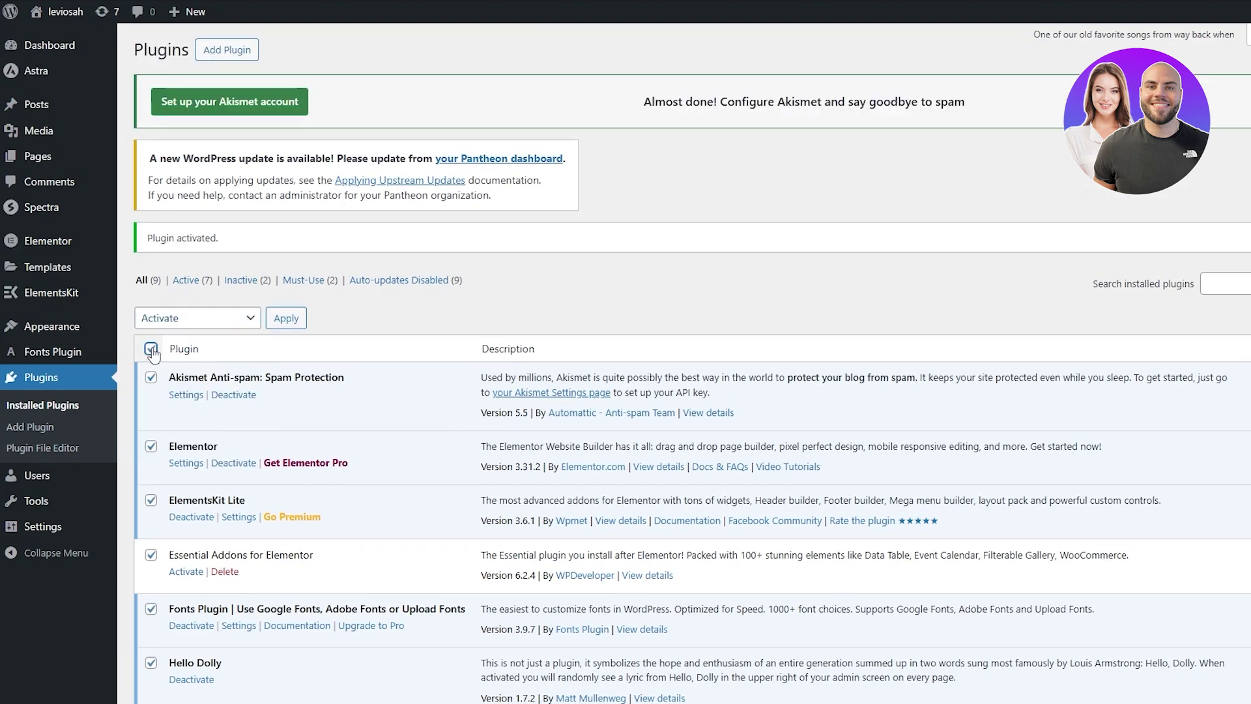
pyautogui.click(304, 319)
# - Review The Post Grid's common settings and read the Improve Performance notice about the resource load type
pyautogui.scroll(-5, 126, 311)
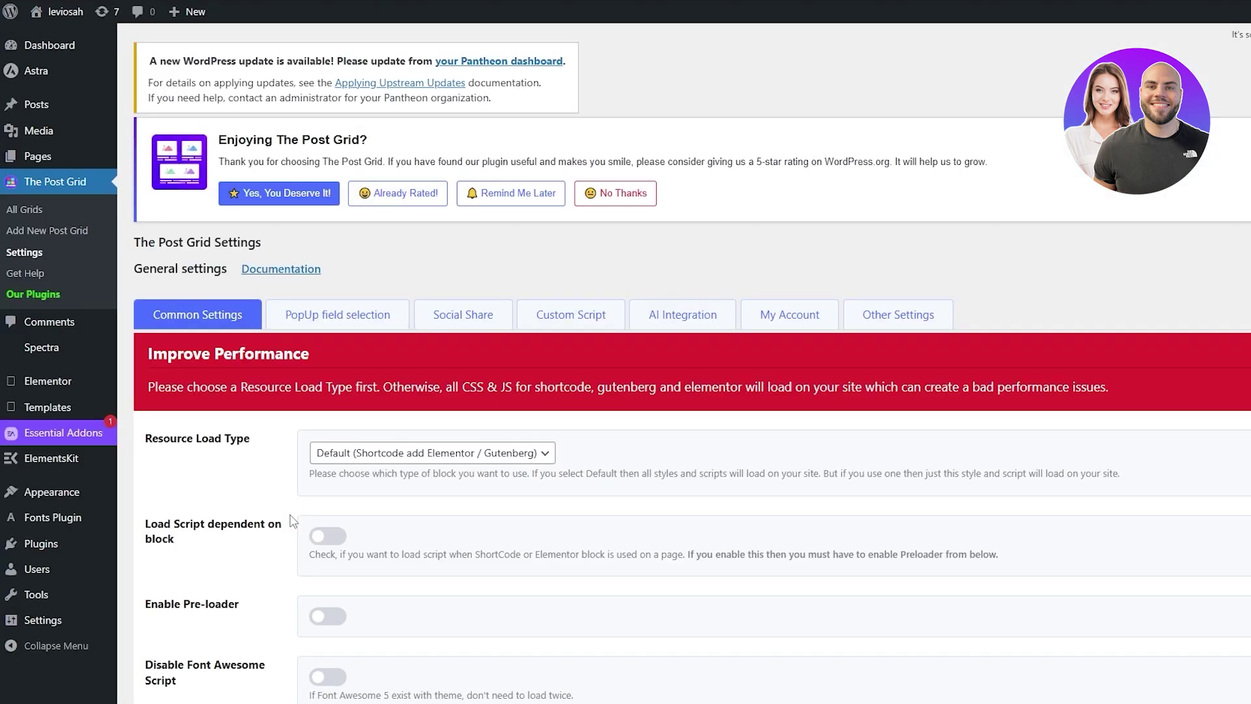
pyautogui.scroll(-9, 449, 561)
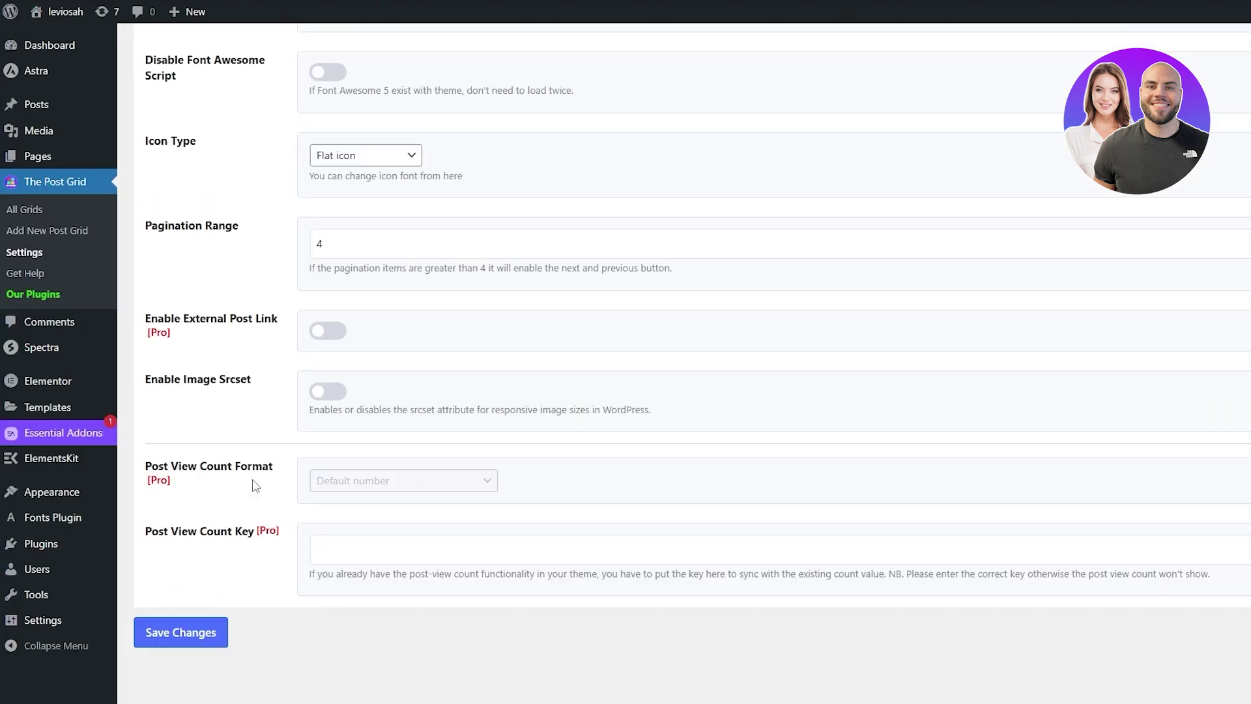
pyautogui.scroll(10, 252, 438)
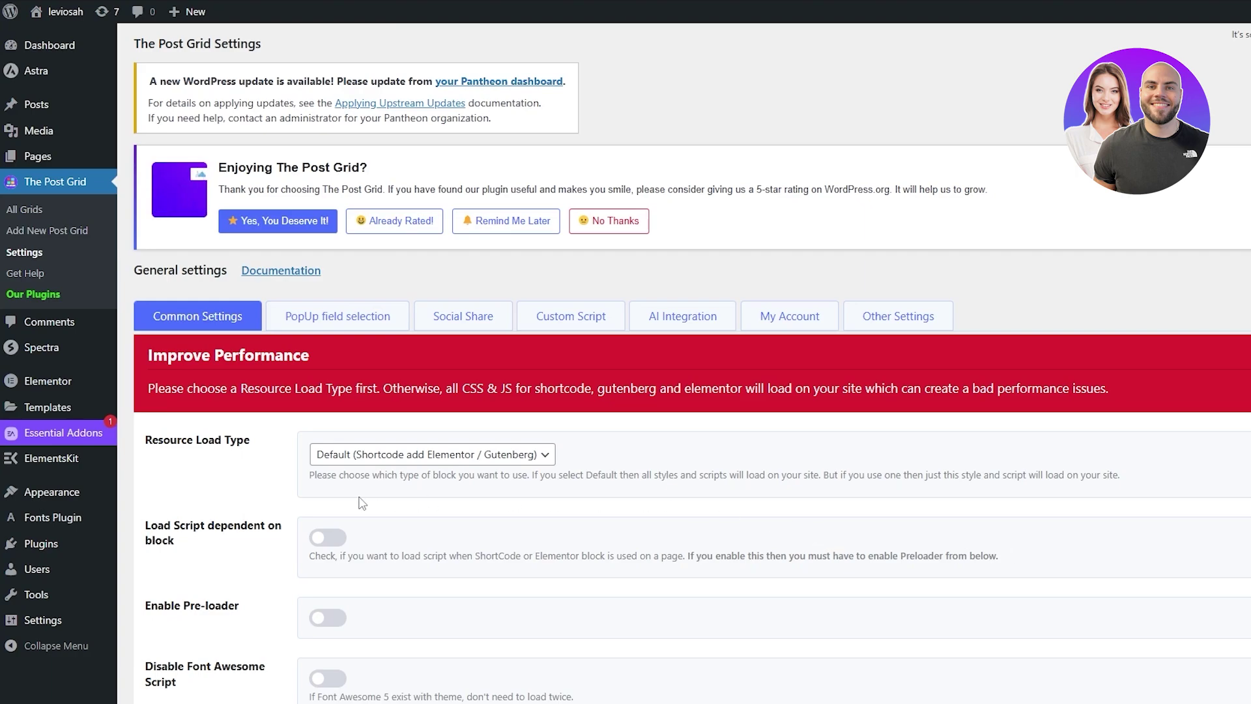
pyautogui.moveTo(142, 389); pyautogui.dragTo(452, 369)
pyautogui.moveTo(193, 388); pyautogui.dragTo(337, 380)
pyautogui.click(360, 385)
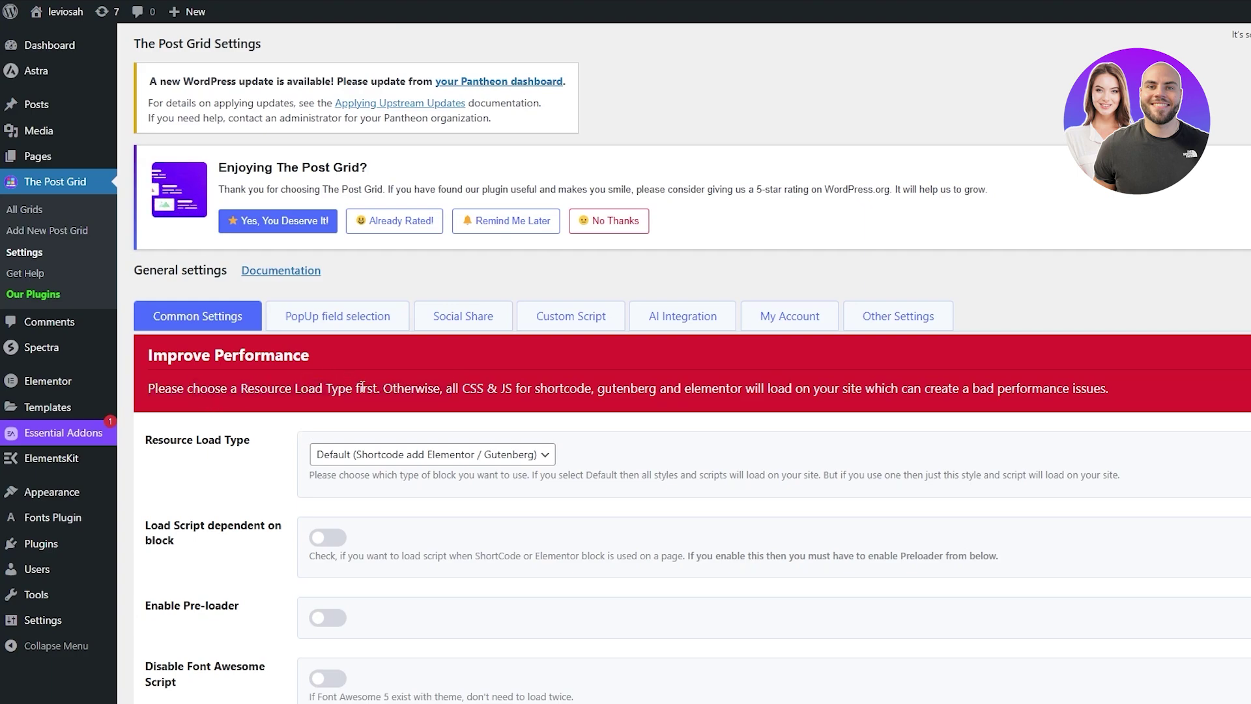
pyautogui.moveTo(486, 389); pyautogui.dragTo(517, 384)
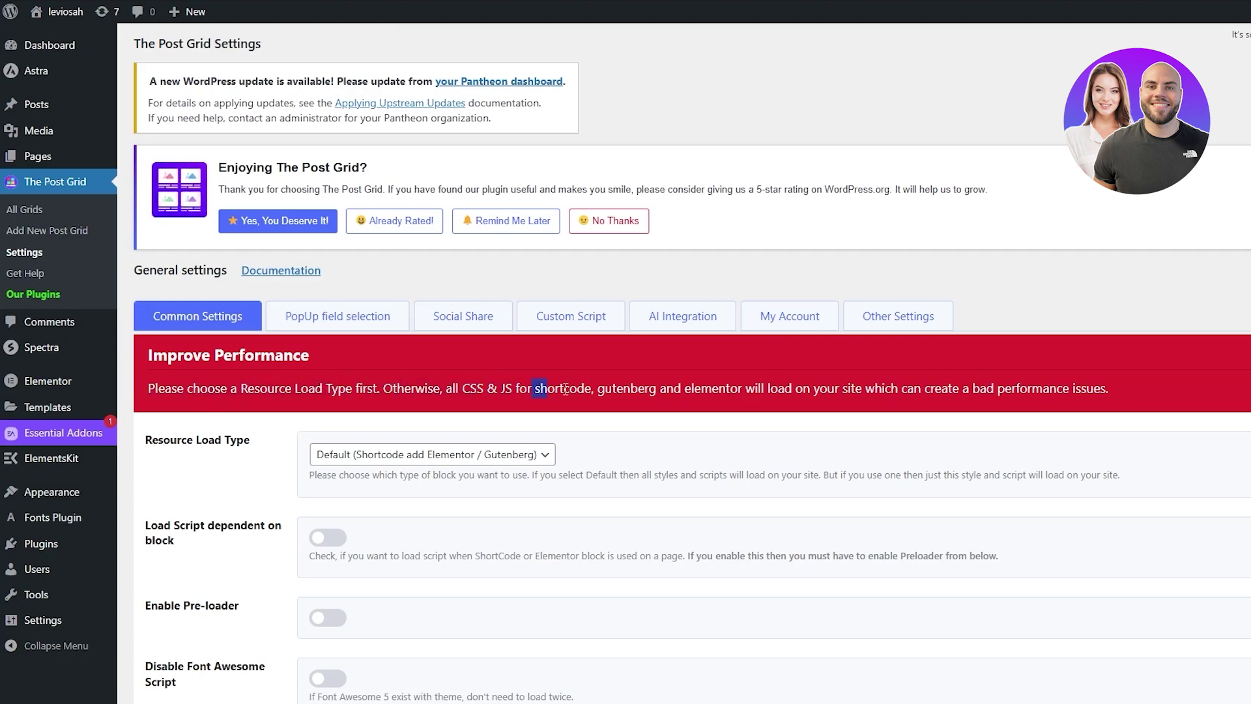
pyautogui.click(749, 389)
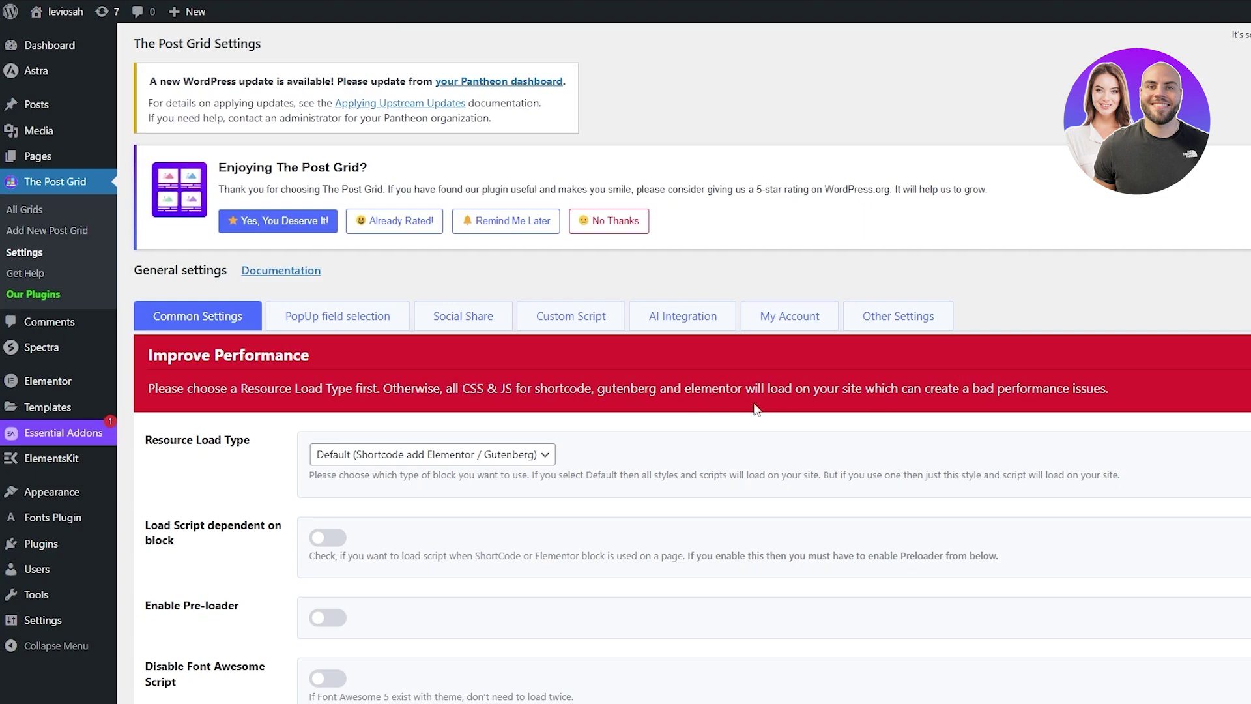
# - Set The Post Grid's Resource Load Type to Elementor / Gutenberg and save the settings
pyautogui.click(363, 456)
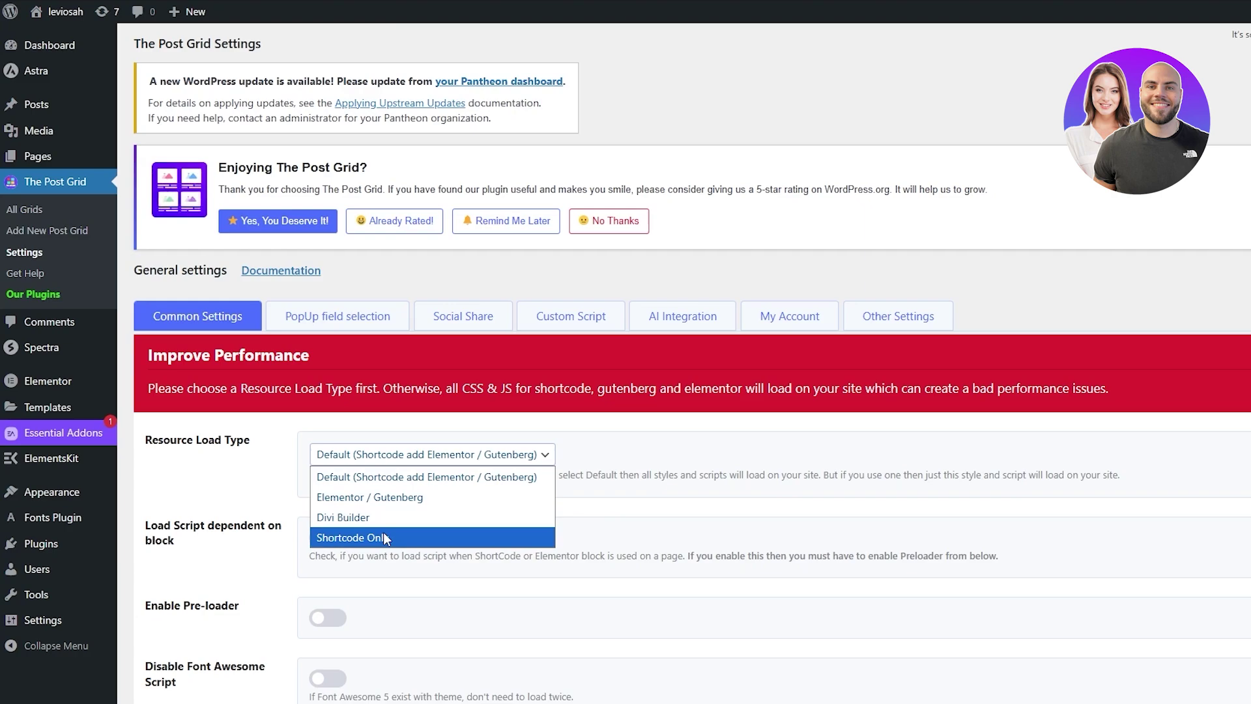
pyautogui.click(378, 501)
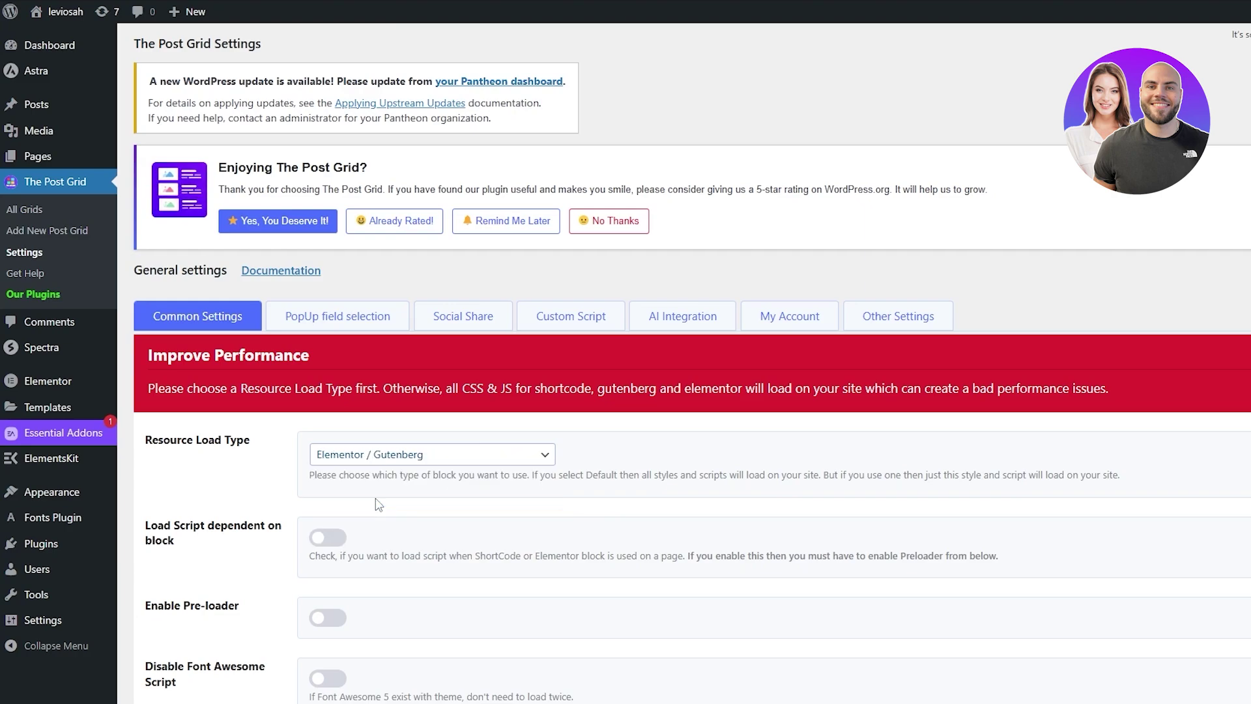
pyautogui.scroll(-10, 378, 505)
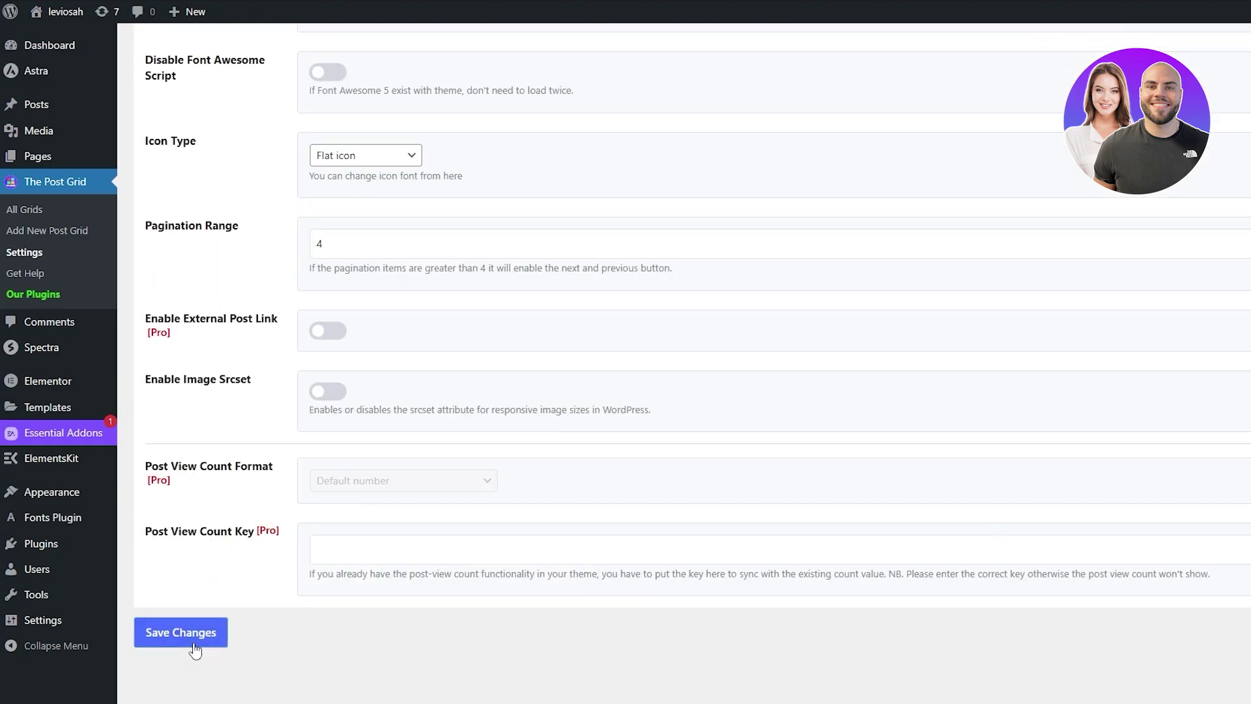
pyautogui.click(194, 645)
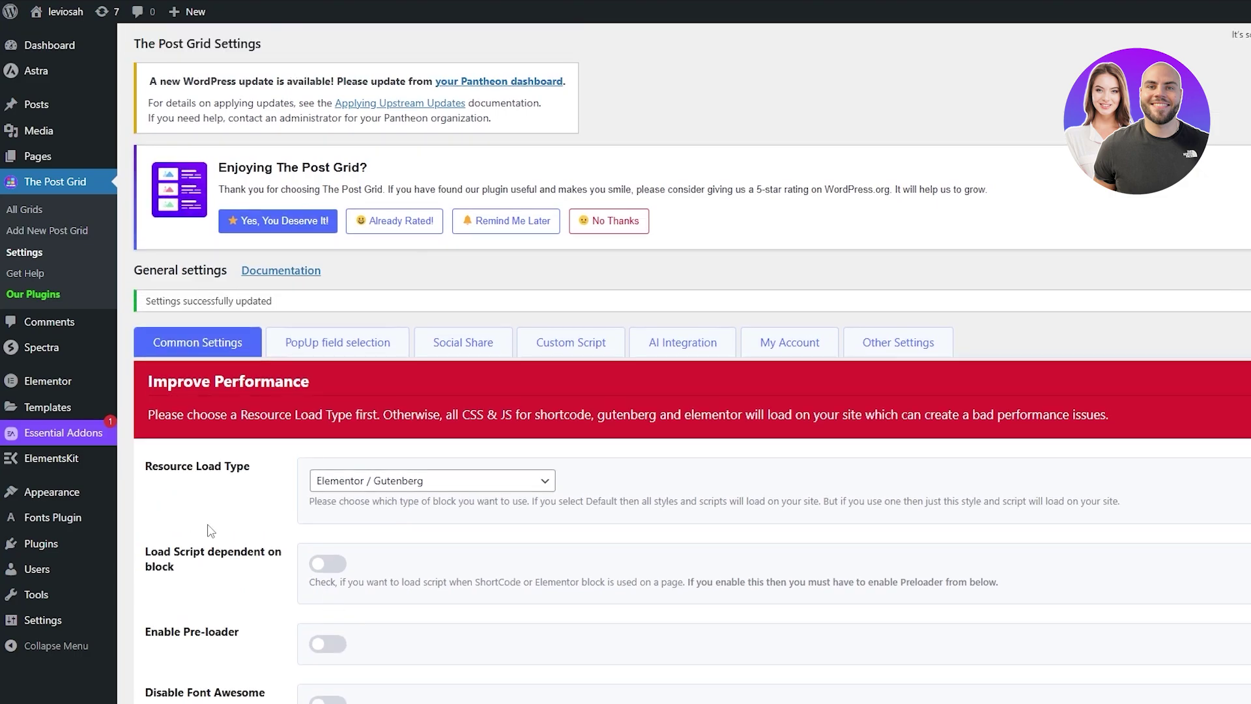
# - Create a new page titled All Posts and publish it
pyautogui.moveTo(22, 156)
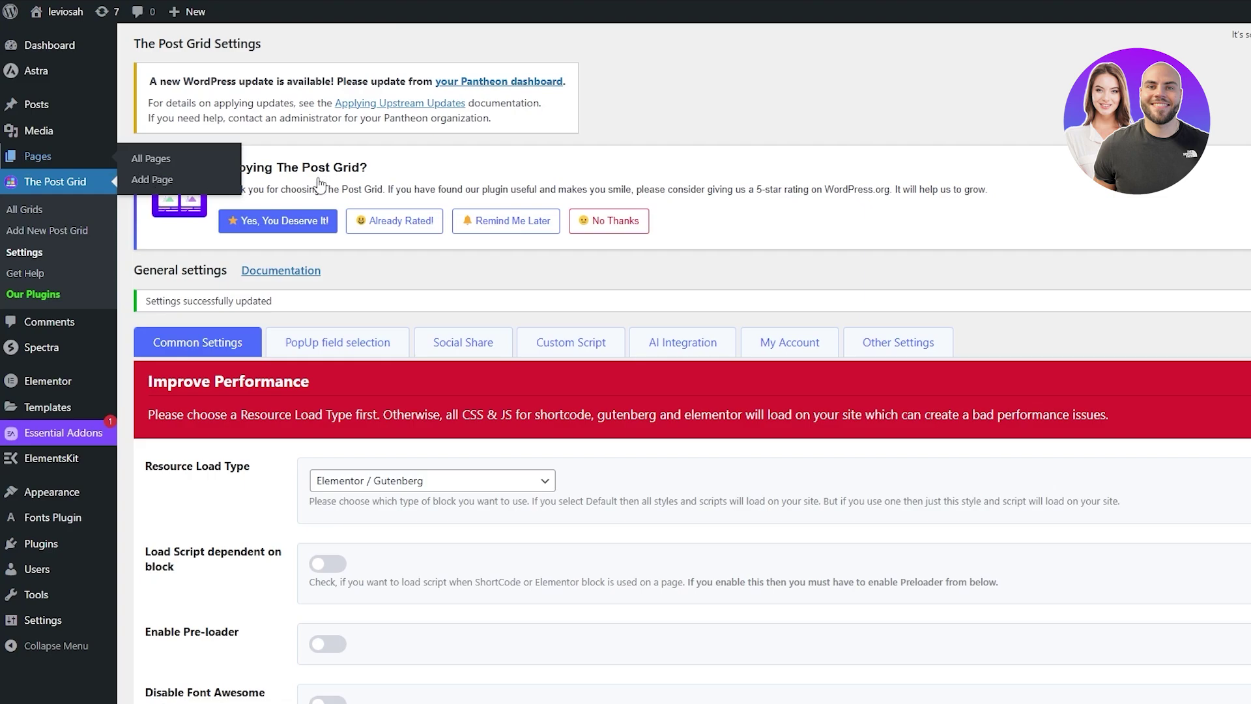
pyautogui.scroll(-3, 65, 380)
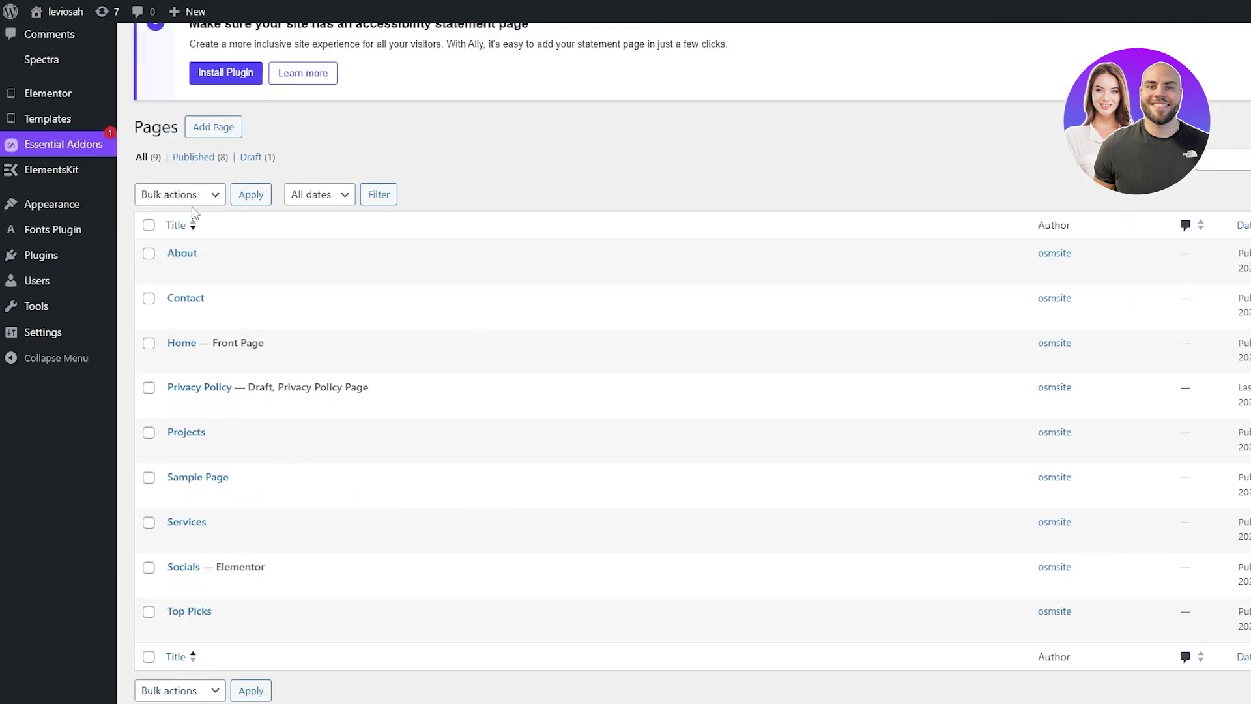
pyautogui.scroll(1, 253, 198)
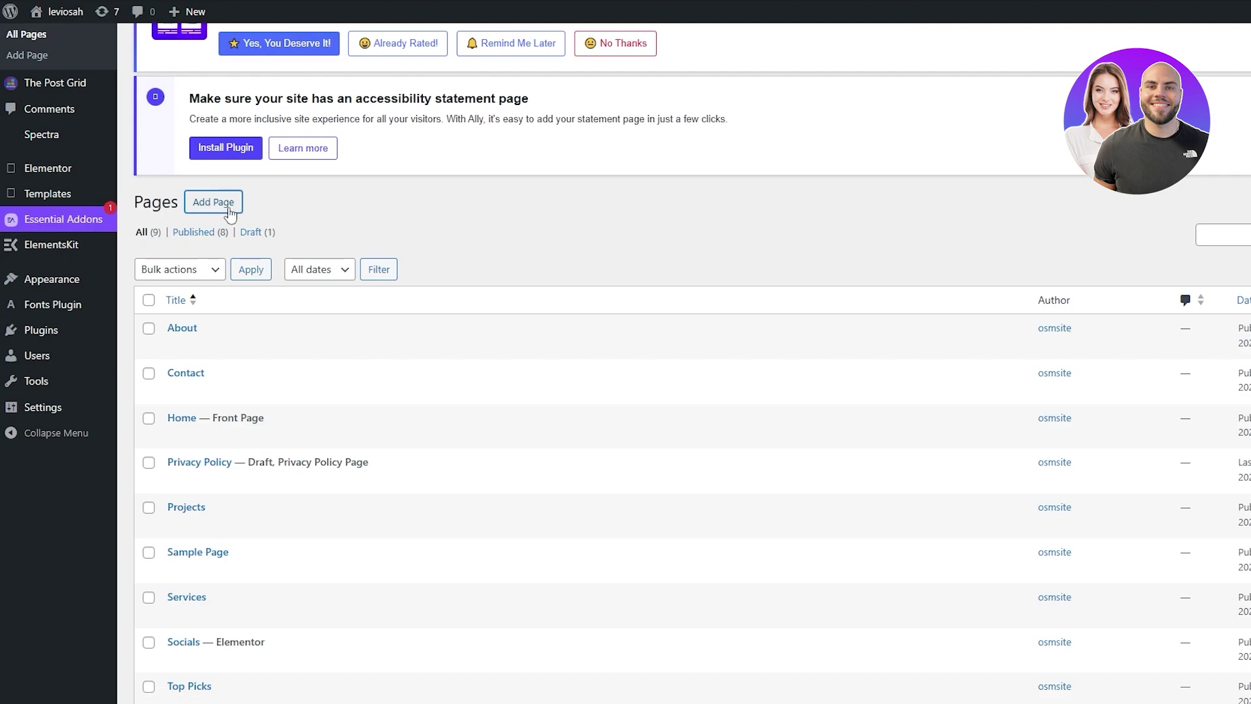
pyautogui.click(213, 202)
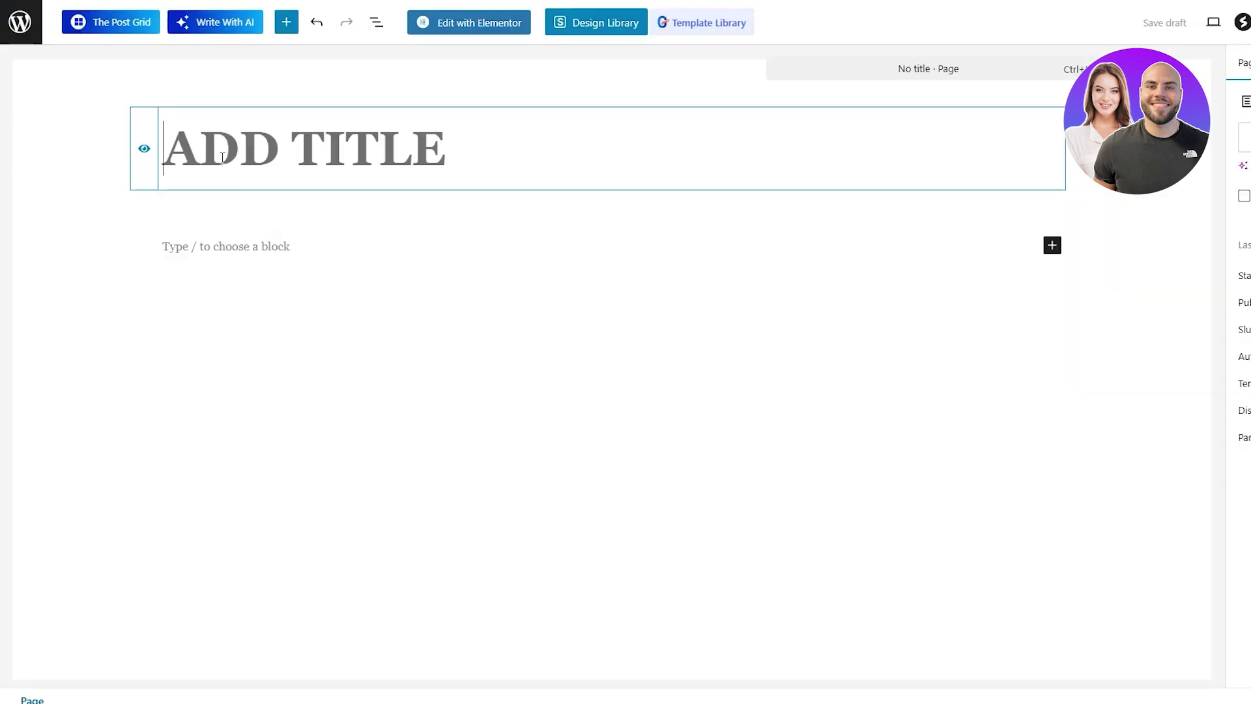
pyautogui.write('All Posts')
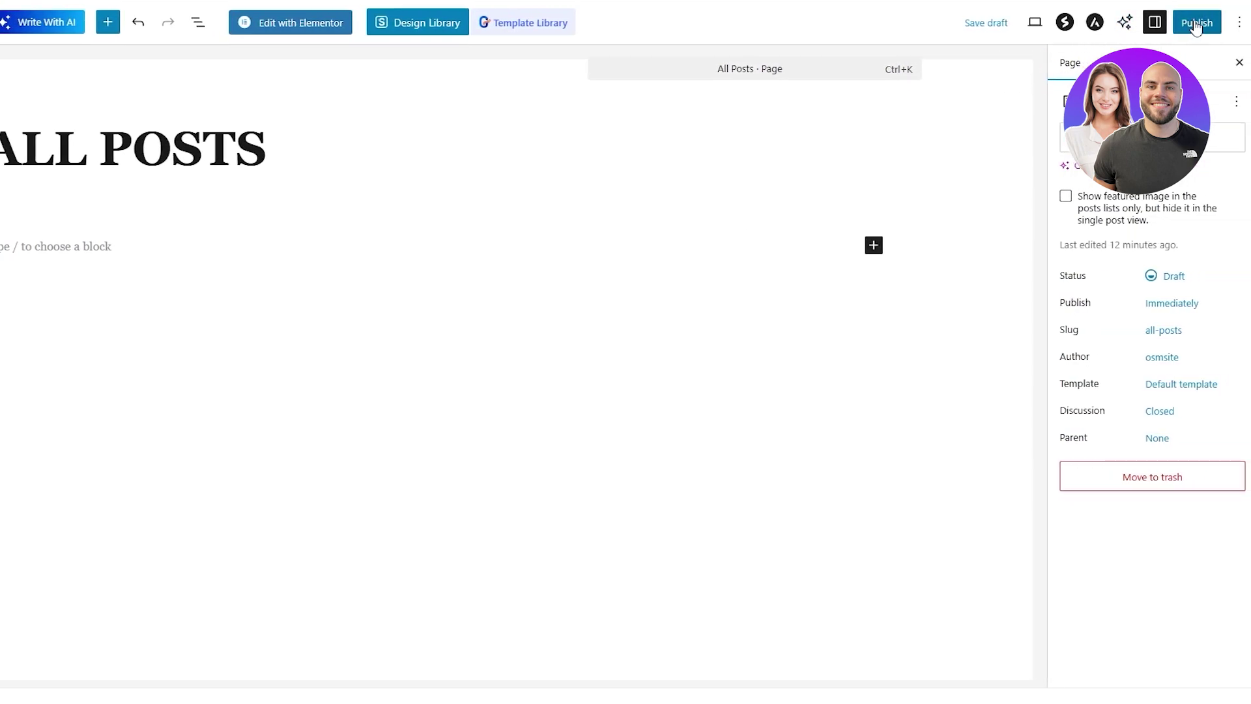
pyautogui.click(1197, 26)
pyautogui.click(1199, 20)
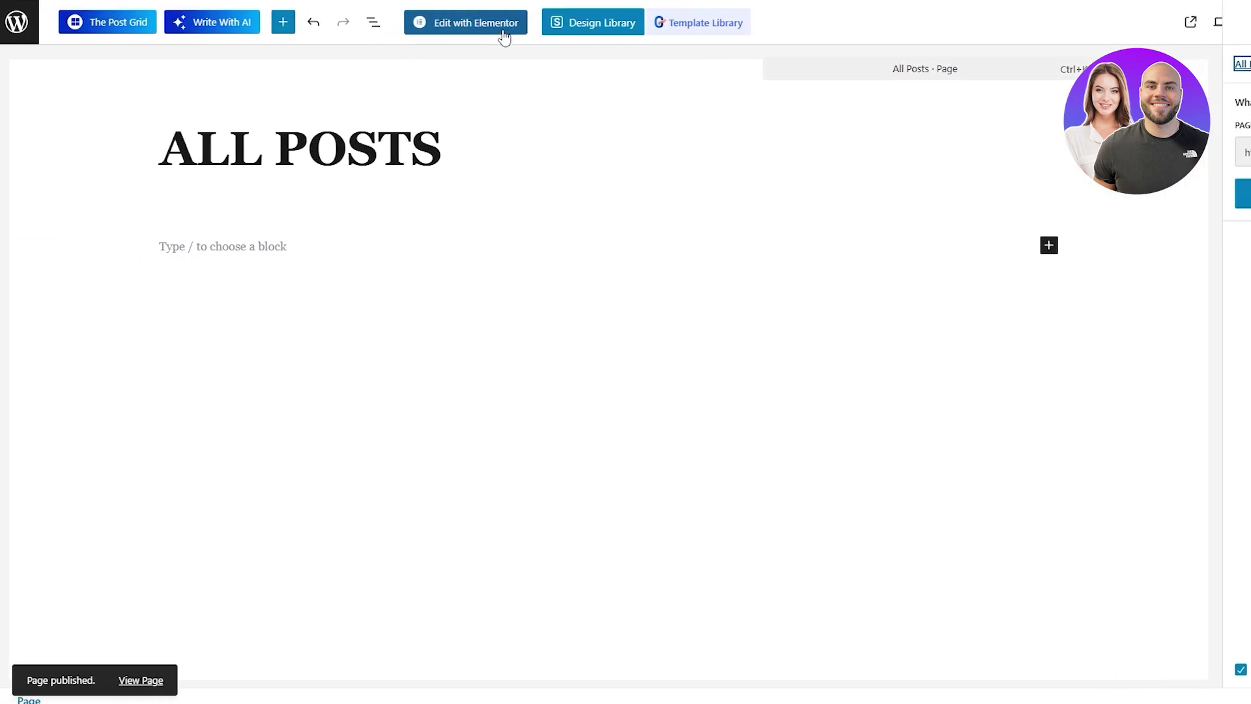
# - Open the All Posts page in Elementor and add a TPG - Grid Layout widget to the empty page area
pyautogui.click(502, 31)
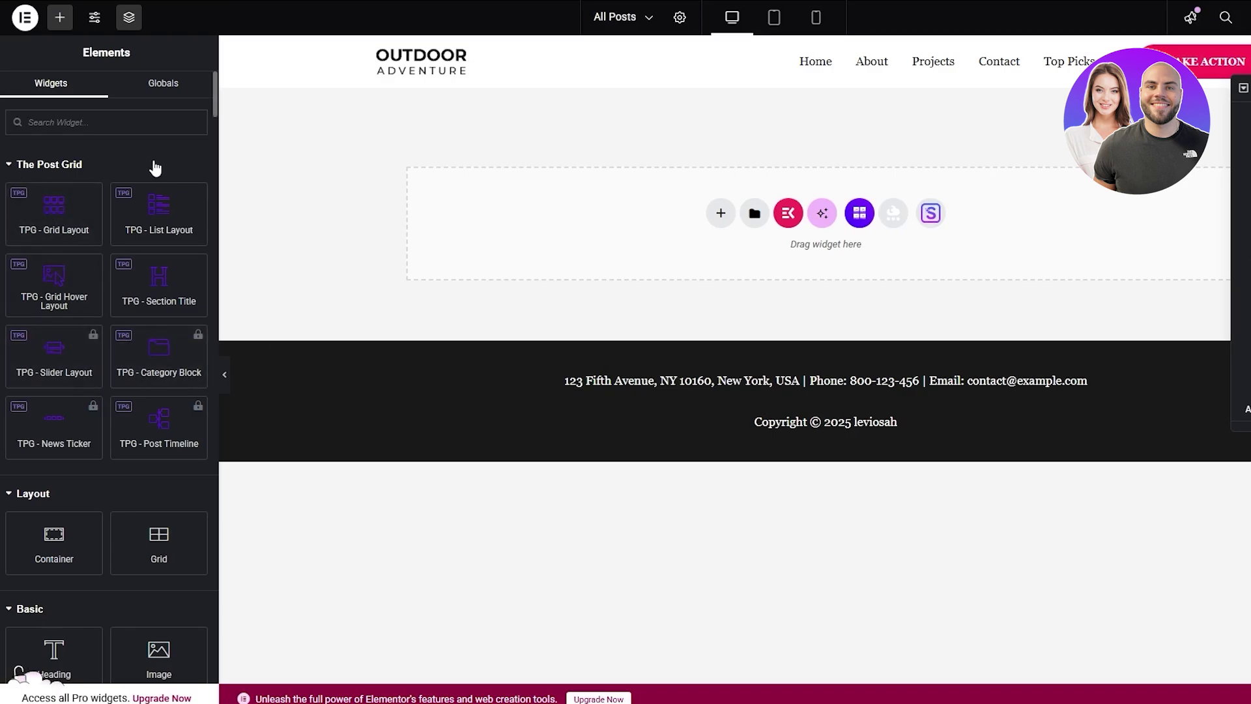
pyautogui.moveTo(34, 211); pyautogui.dragTo(721, 205)
pyautogui.moveTo(837, 362); pyautogui.dragTo(766, 294)
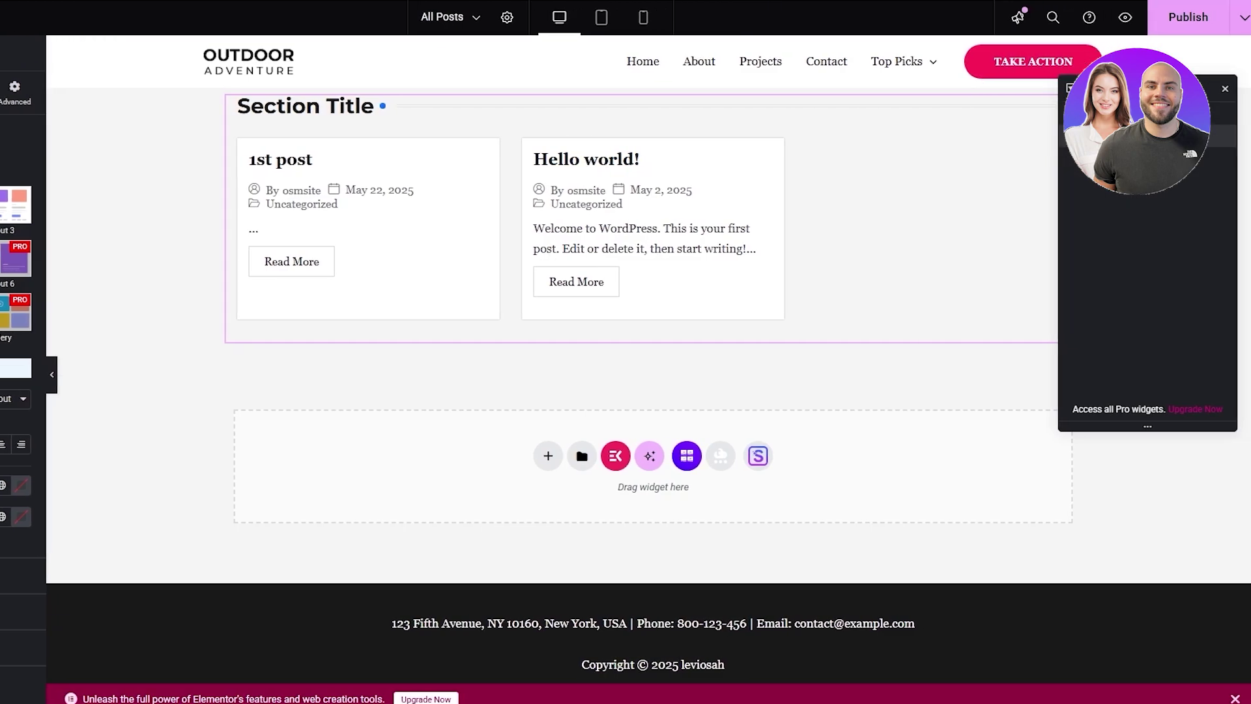
# - Switch to the TechNewsWorld Tech Blog page and examine how its list of posts is laid out
pyautogui.moveTo(1163, 36); pyautogui.dragTo(1218, 56)
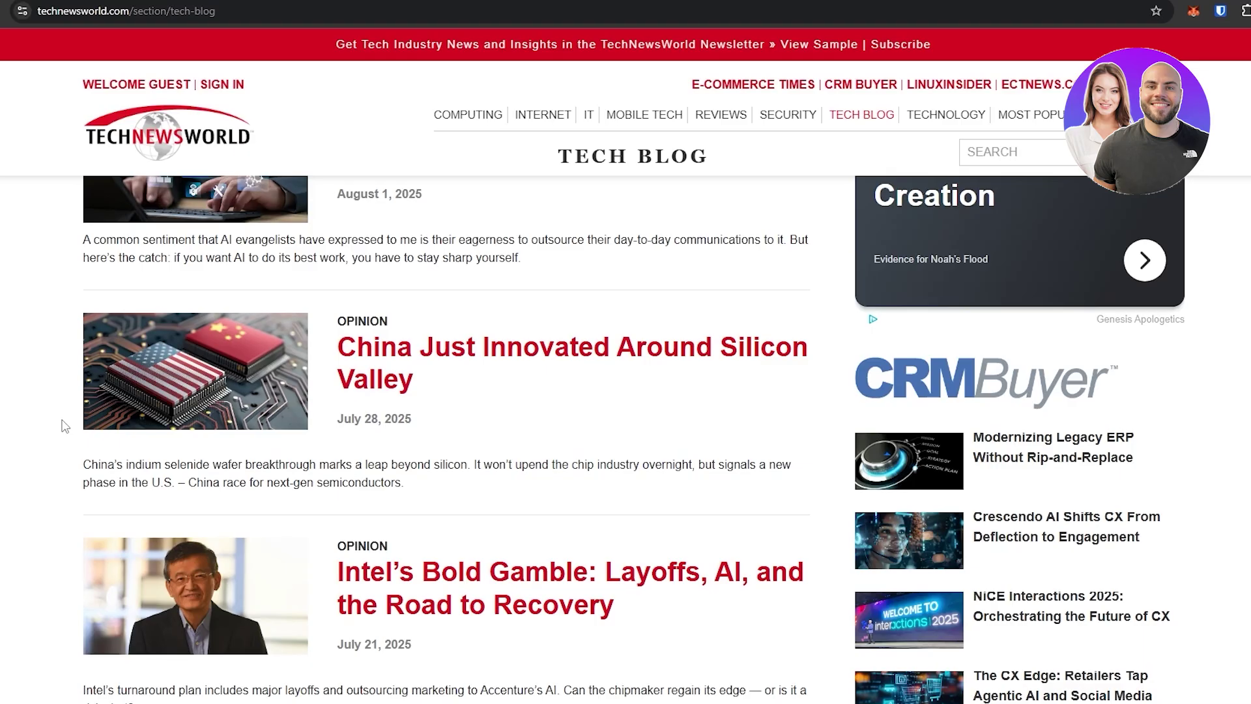
pyautogui.scroll(-4, 61, 427)
pyautogui.scroll(4, 61, 427)
pyautogui.scroll(8, 62, 427)
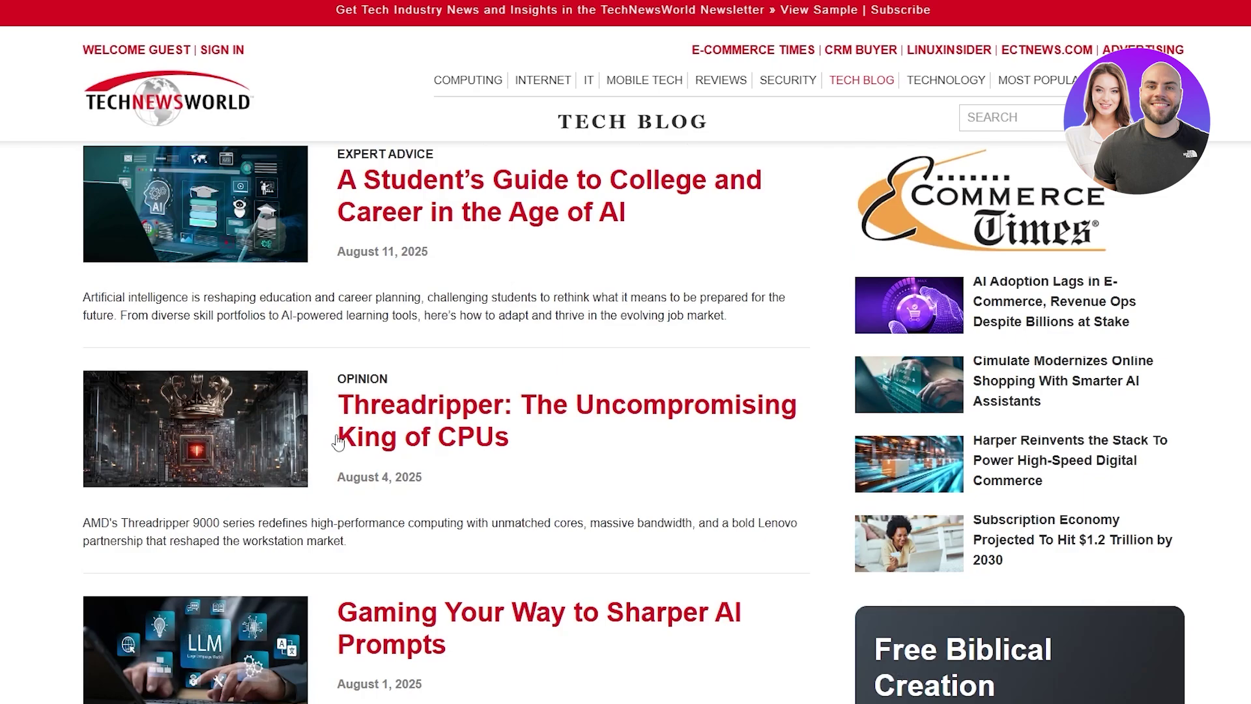
# - Look further down the Tech Blog page at how each post's image, category, title, date and excerpt are arranged
pyautogui.scroll(5, 338, 443)
pyautogui.scroll(-13, 254, 360)
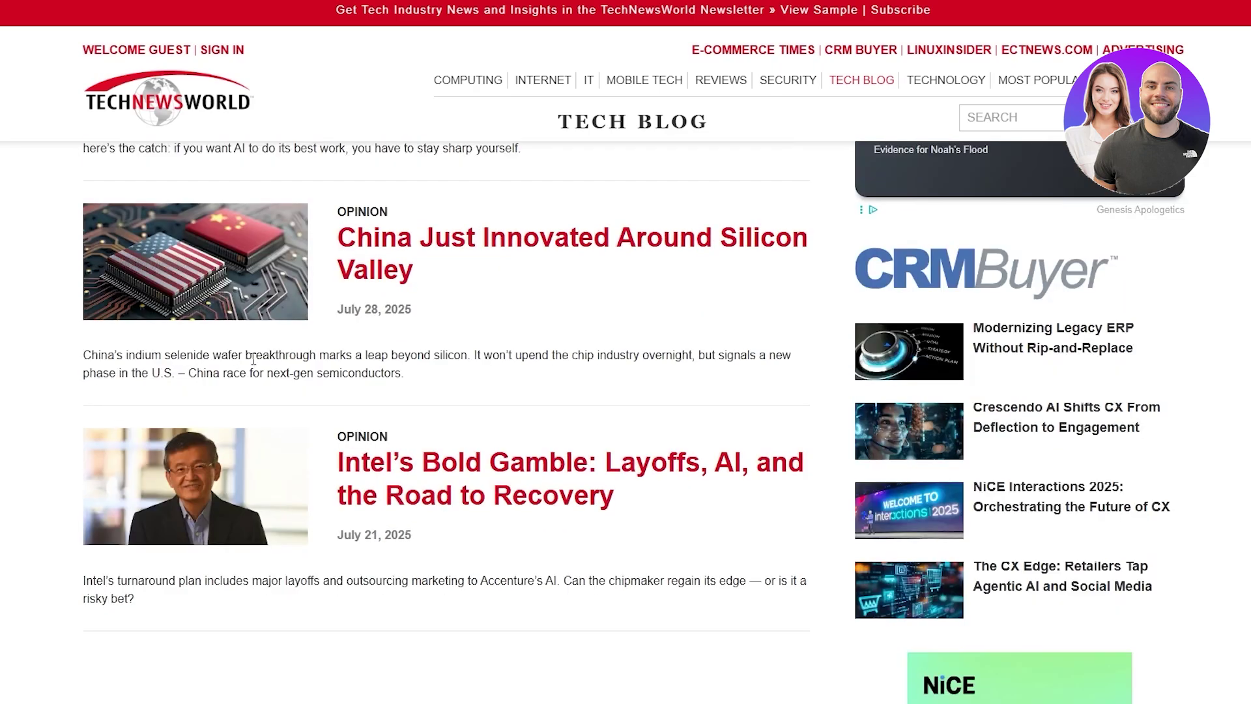
pyautogui.scroll(-3, 254, 361)
pyautogui.scroll(-9, 240, 522)
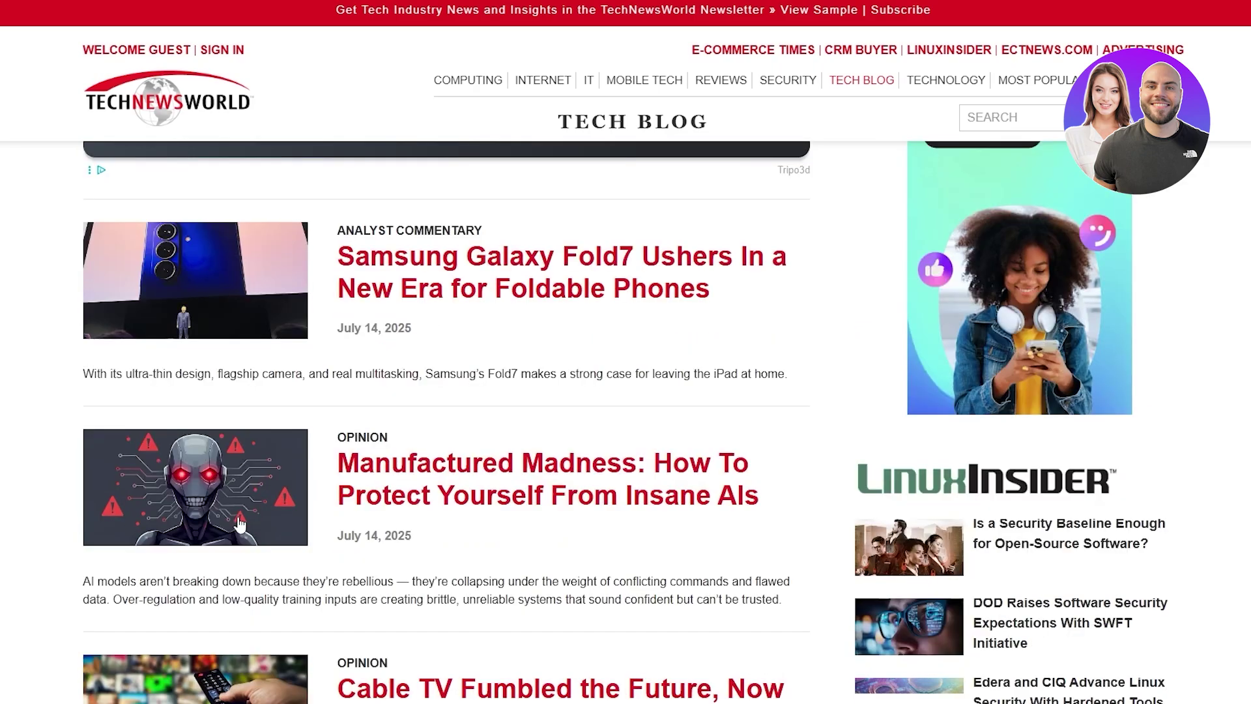
pyautogui.scroll(-8, 240, 521)
pyautogui.scroll(-5, 388, 408)
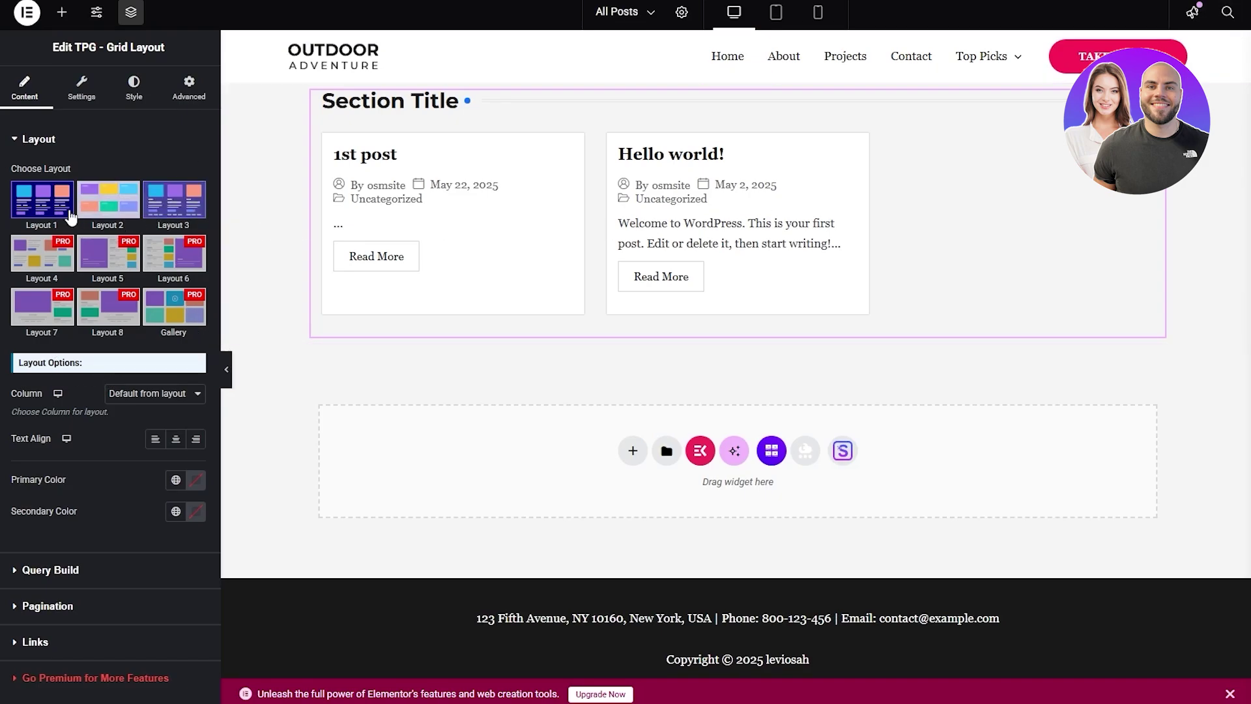
# - Preview Layout 2, Layout 3 and Layout 1 on the post grid and settle on Layout 2
pyautogui.click(123, 216)
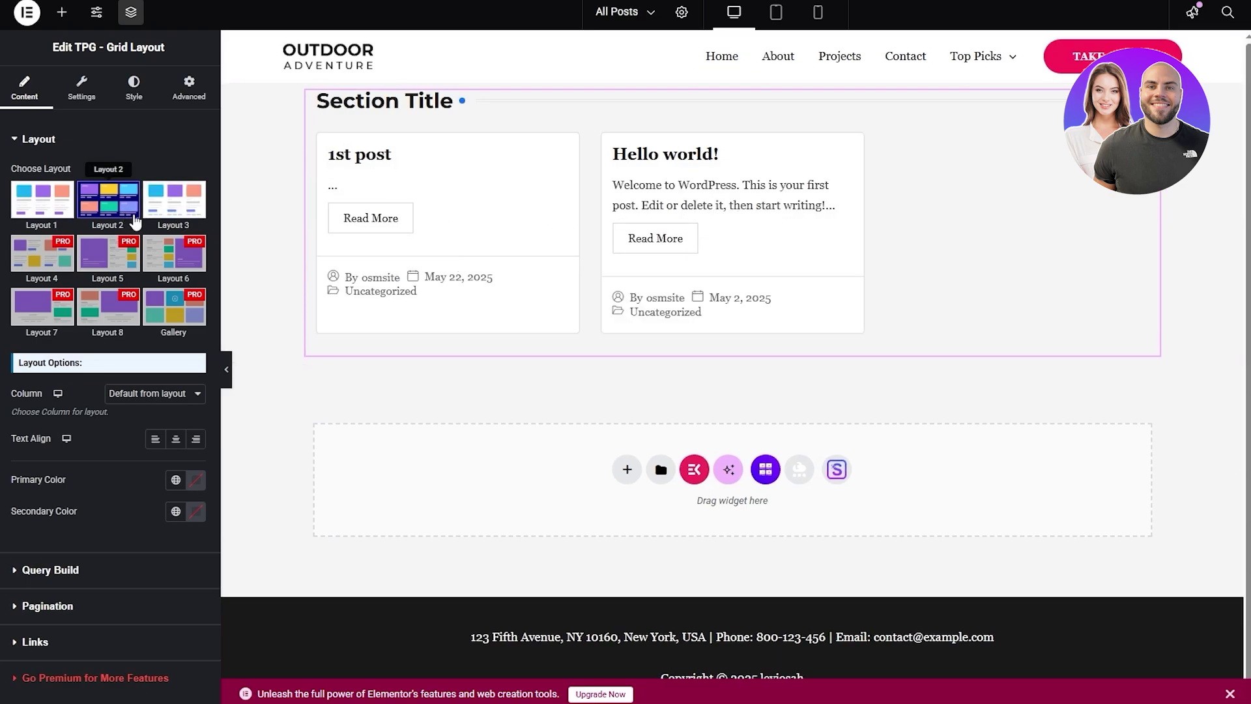
pyautogui.click(163, 216)
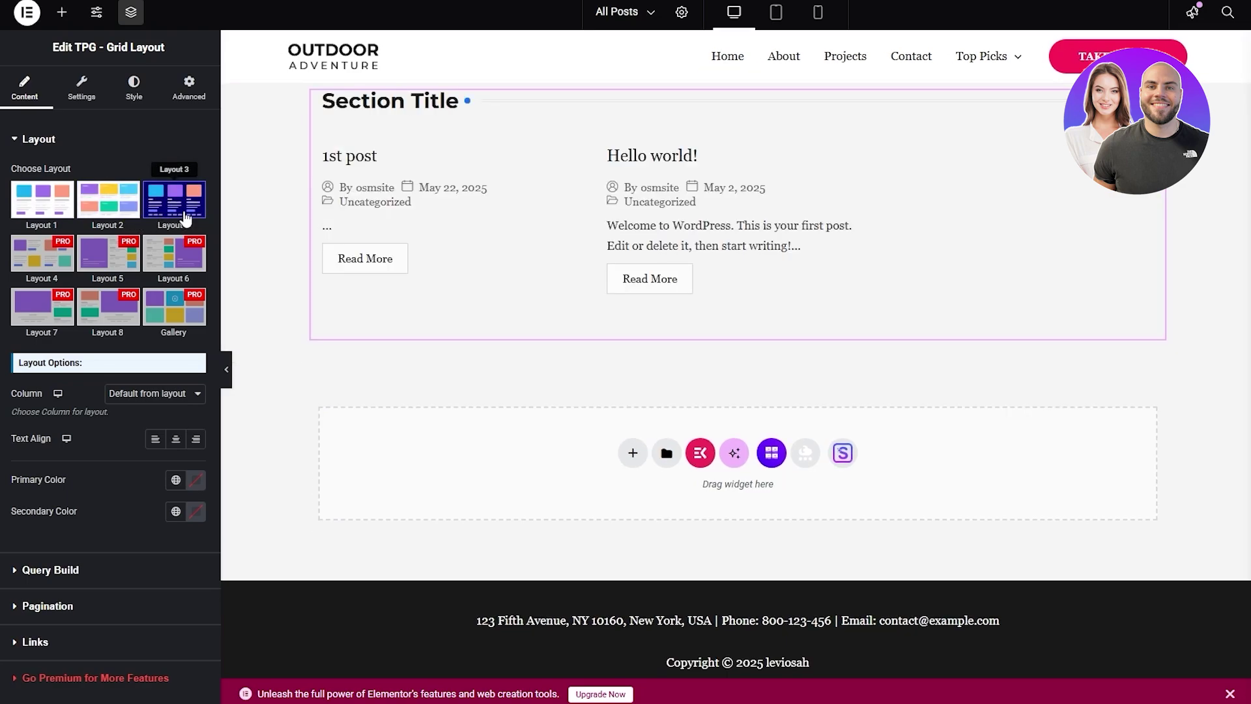
pyautogui.click(62, 210)
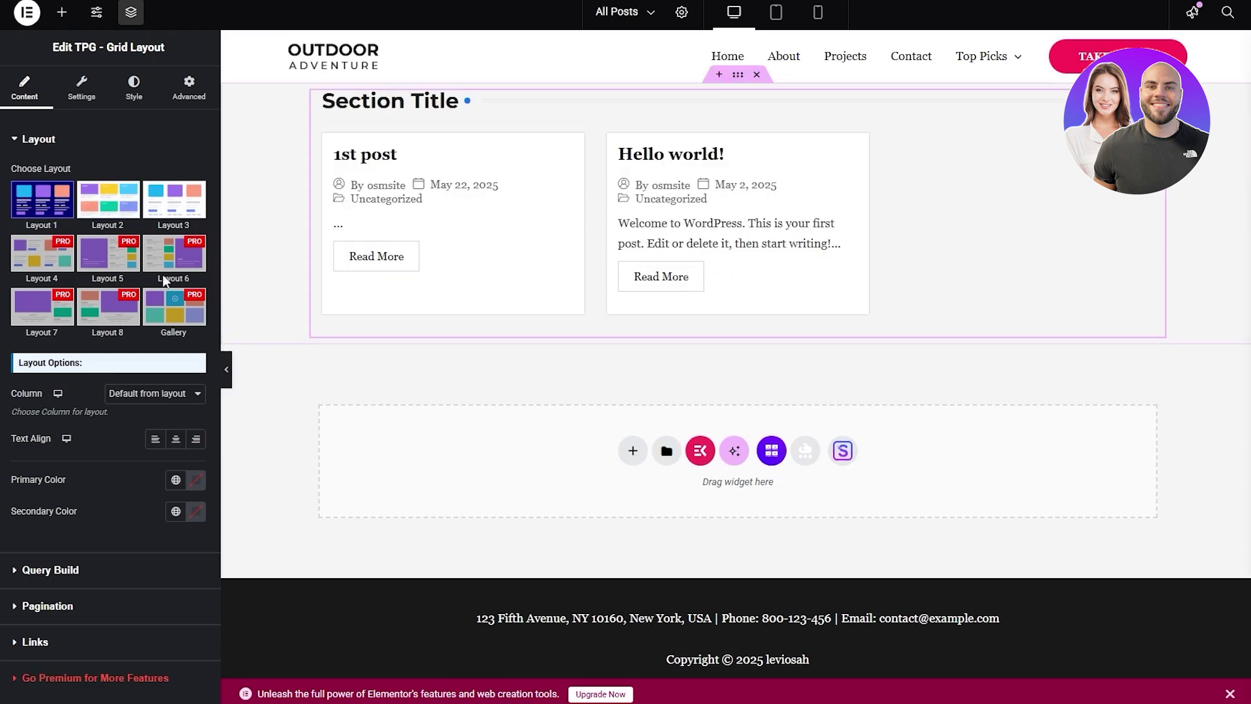
pyautogui.click(101, 209)
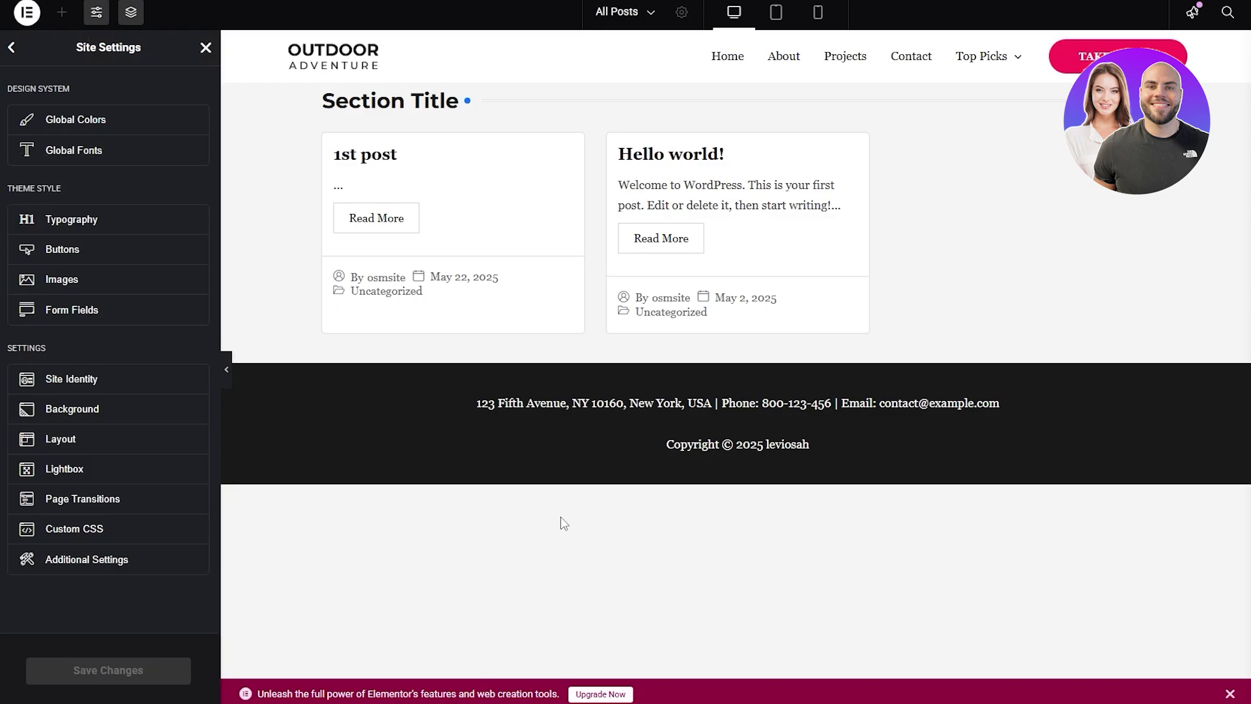
# - Leave the site settings and look through the available widgets from The Post Grid group to the Pro group
pyautogui.click(9, 49)
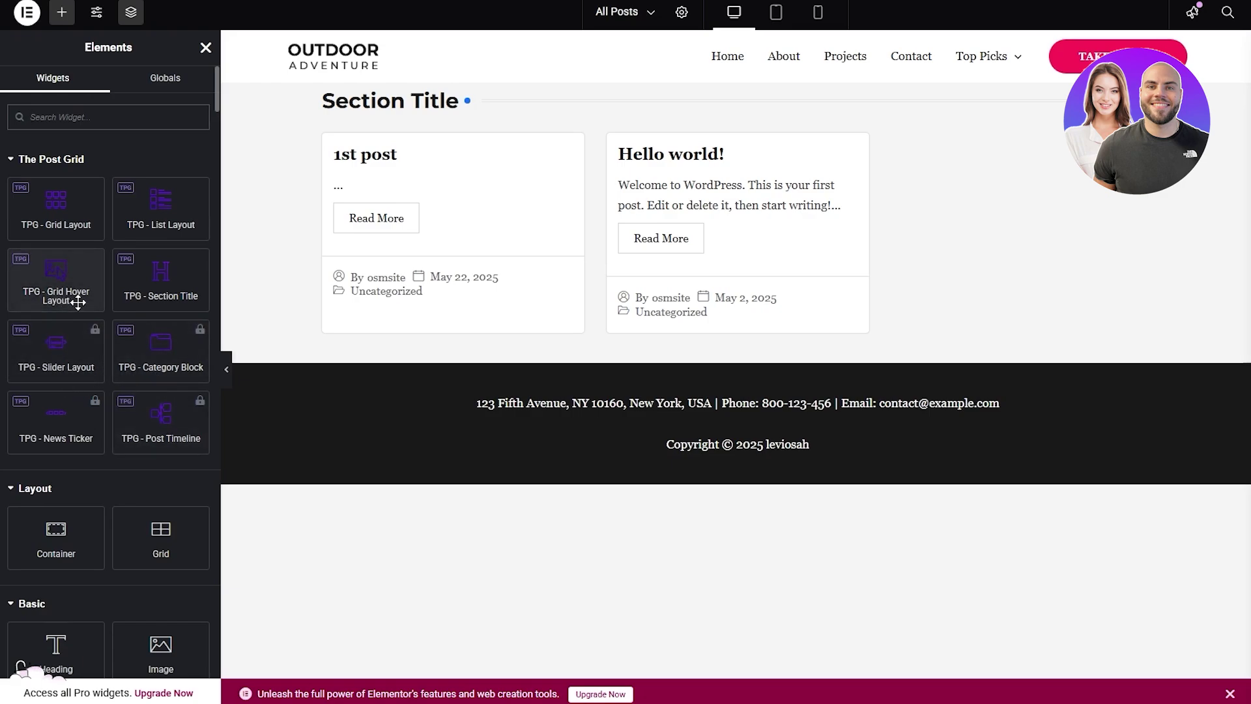
pyautogui.scroll(-5, 183, 279)
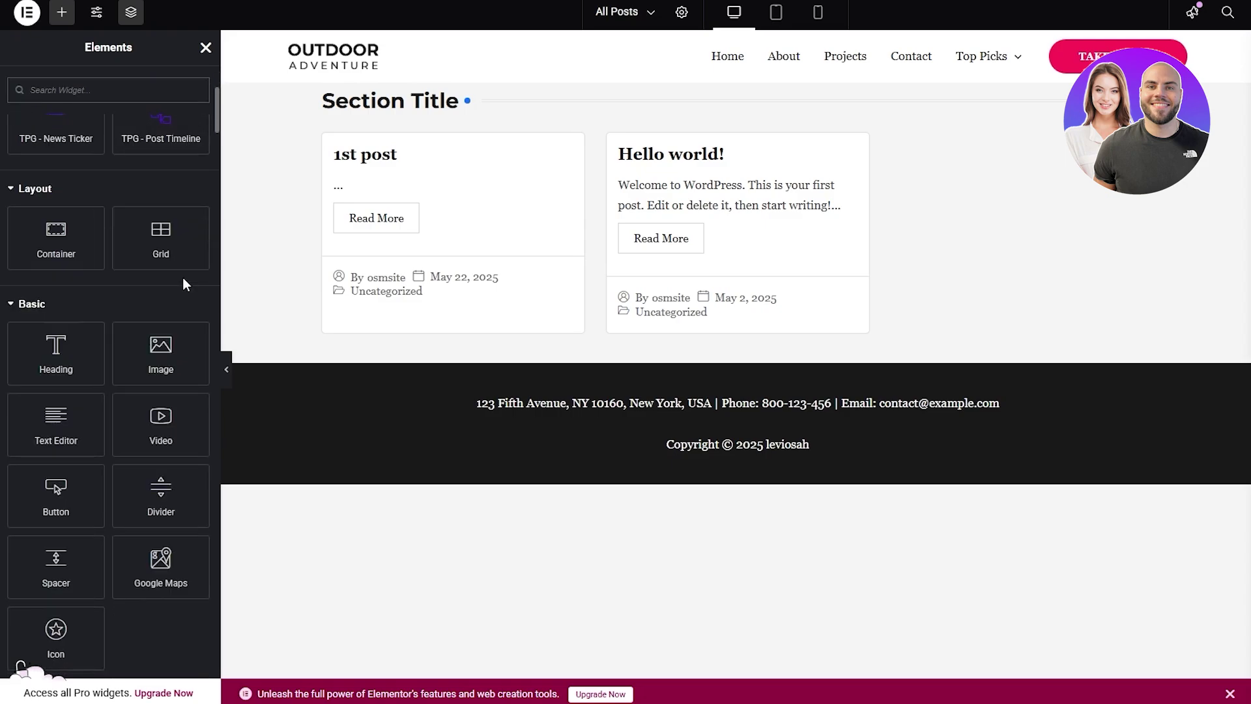
pyautogui.scroll(-3, 176, 365)
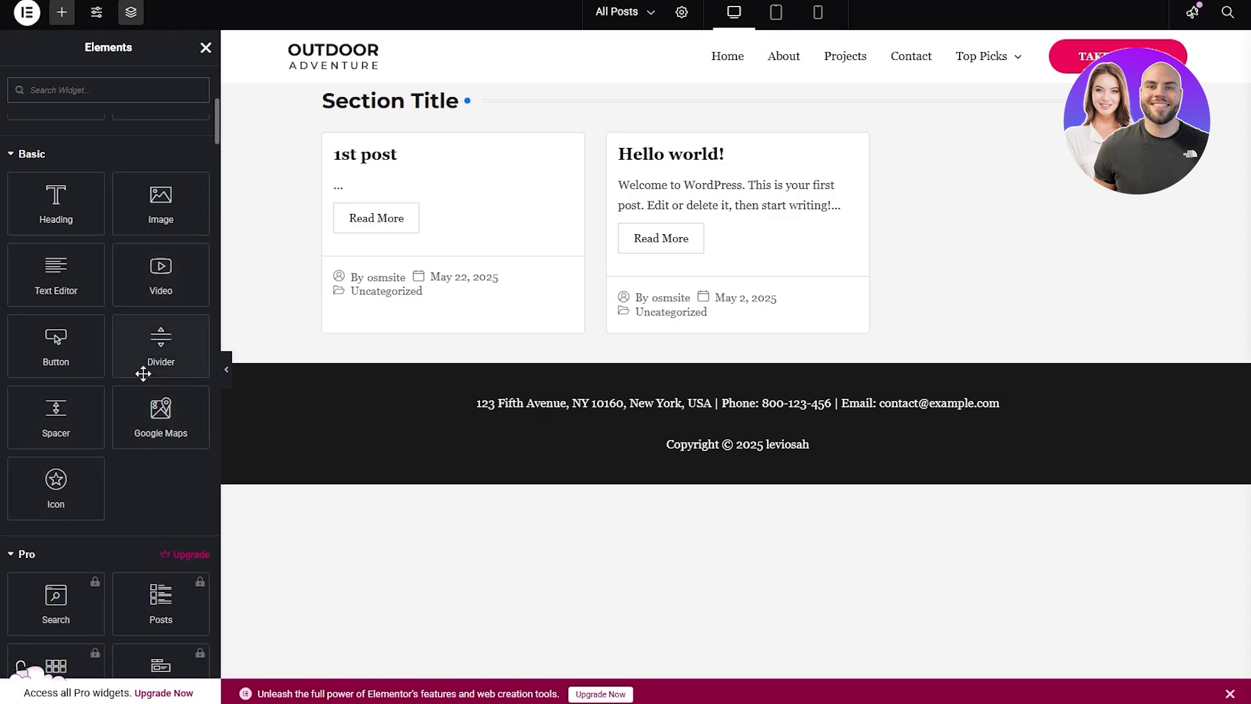
pyautogui.scroll(-4, 39, 410)
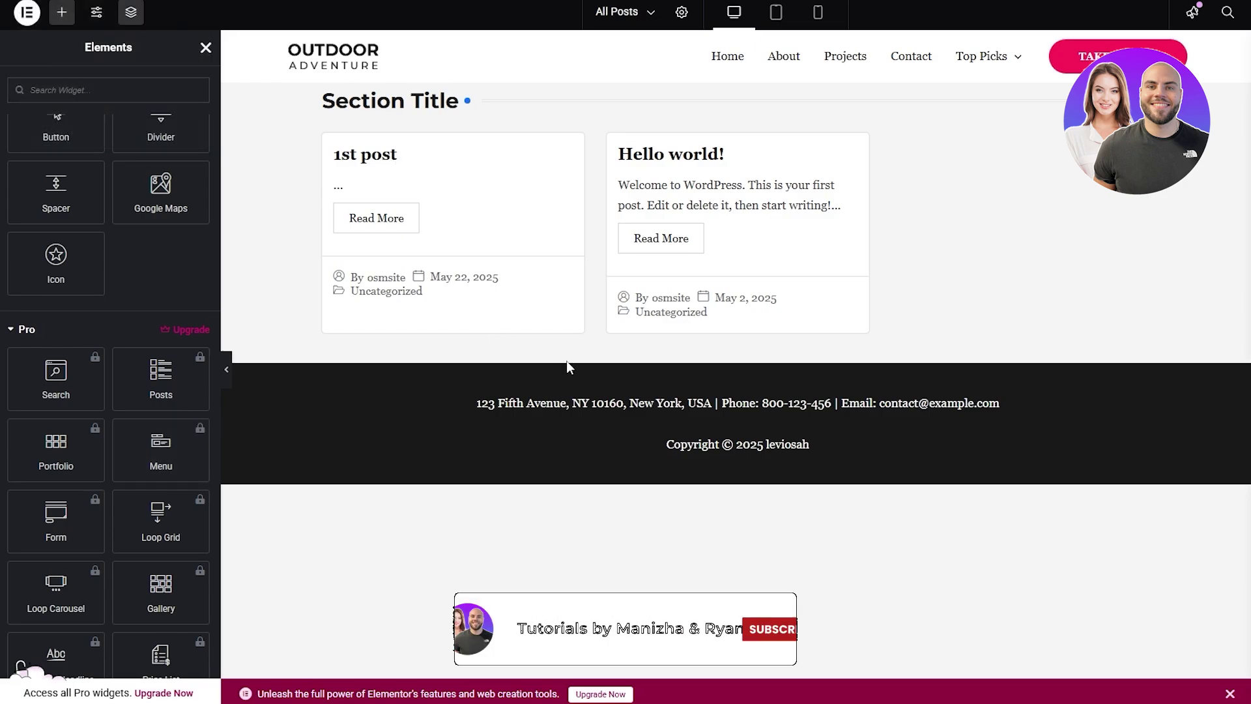
pyautogui.scroll(5, 190, 251)
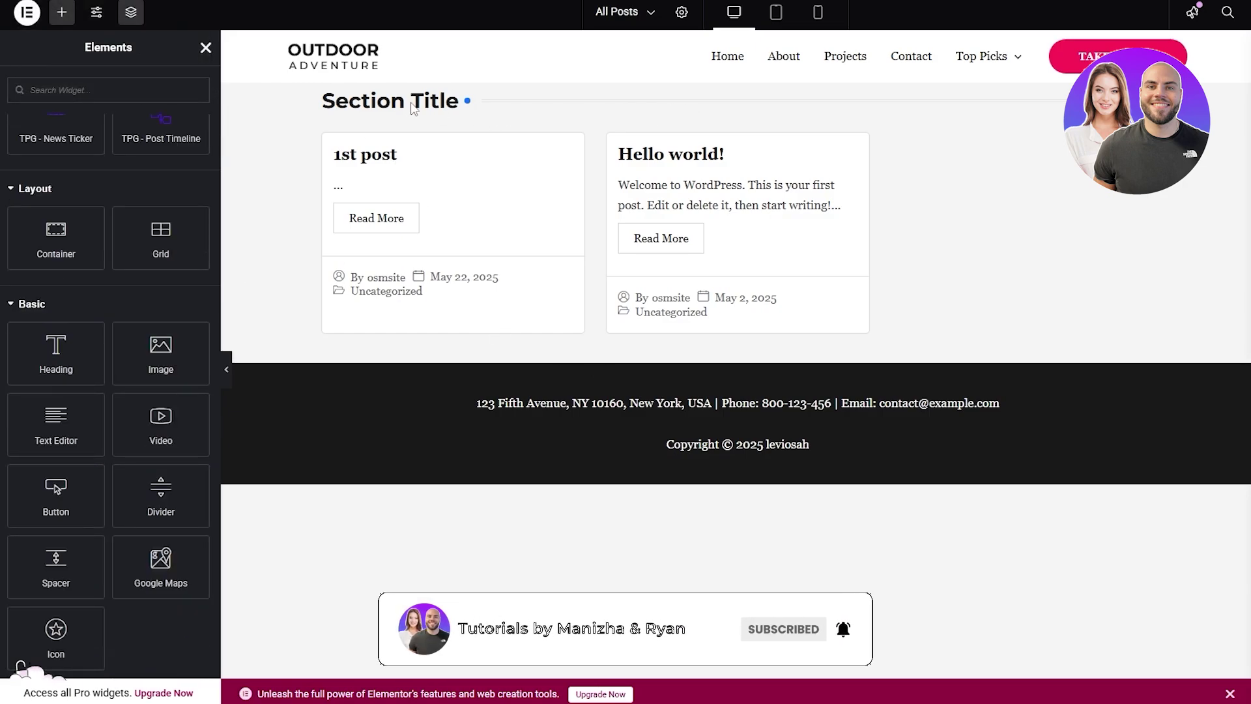
pyautogui.scroll(4, 191, 166)
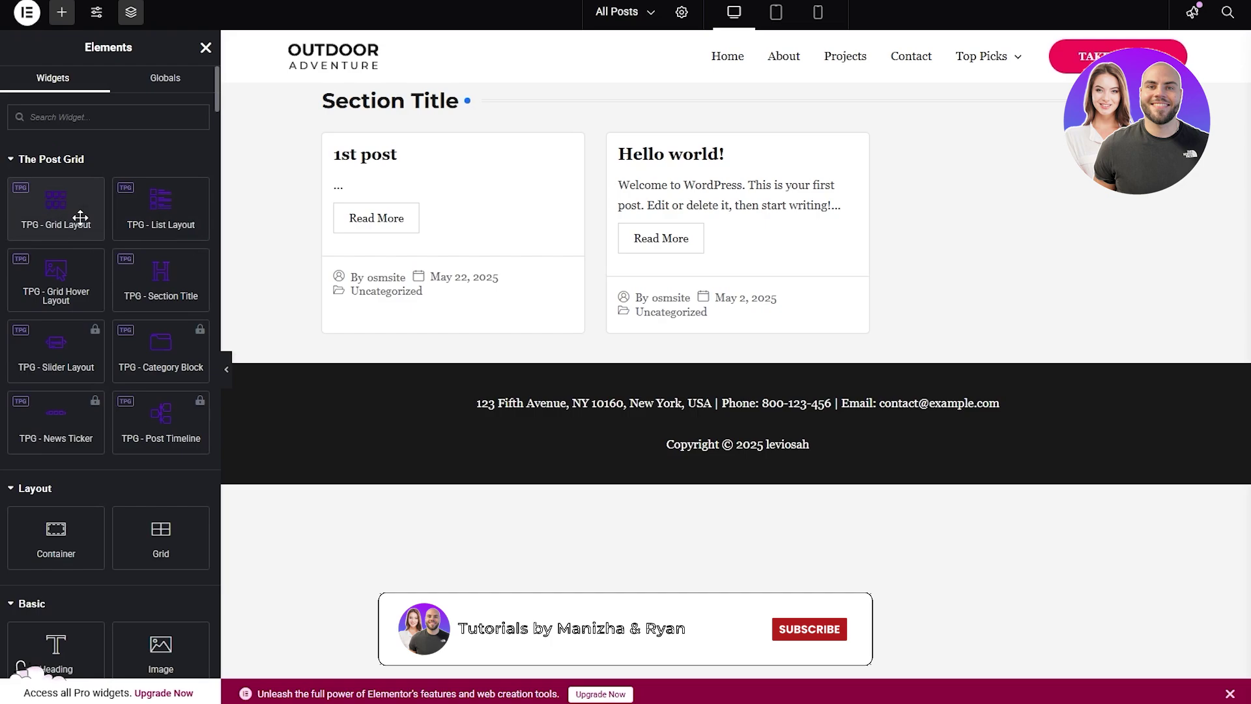
# - Try to add another TPG - Grid Layout widget below the existing post grid
pyautogui.click(167, 77)
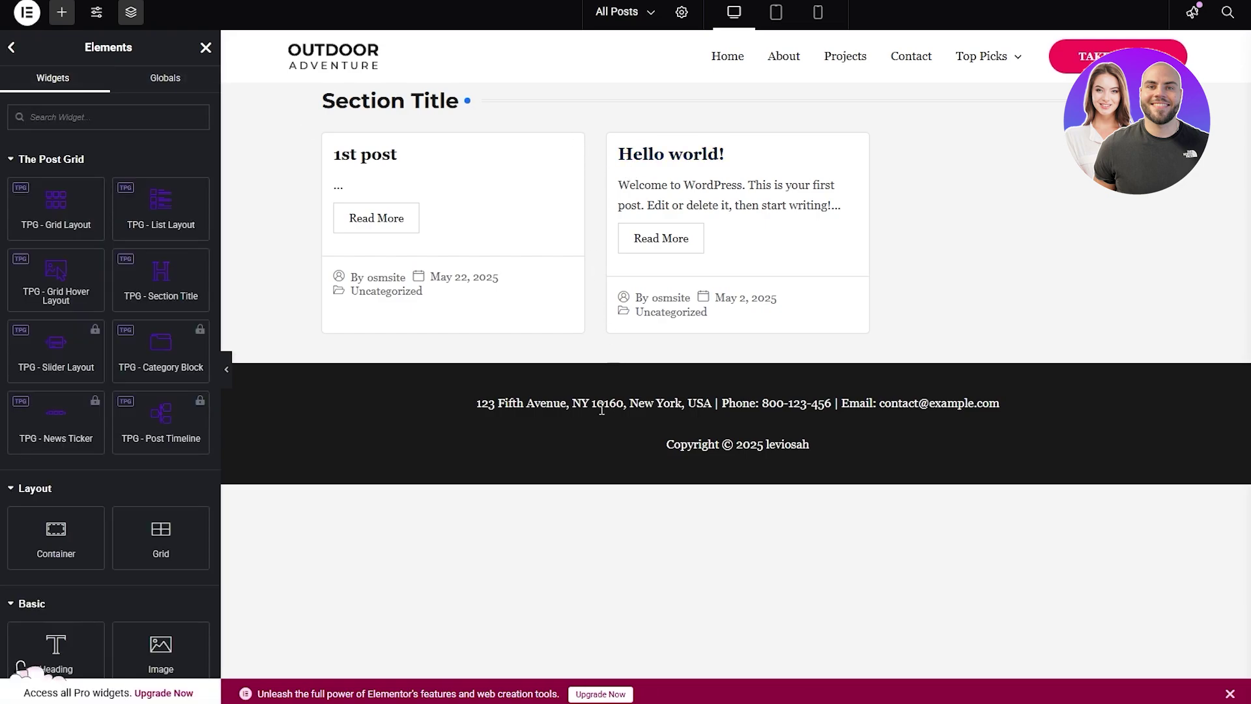
pyautogui.moveTo(59, 204); pyautogui.dragTo(630, 483)
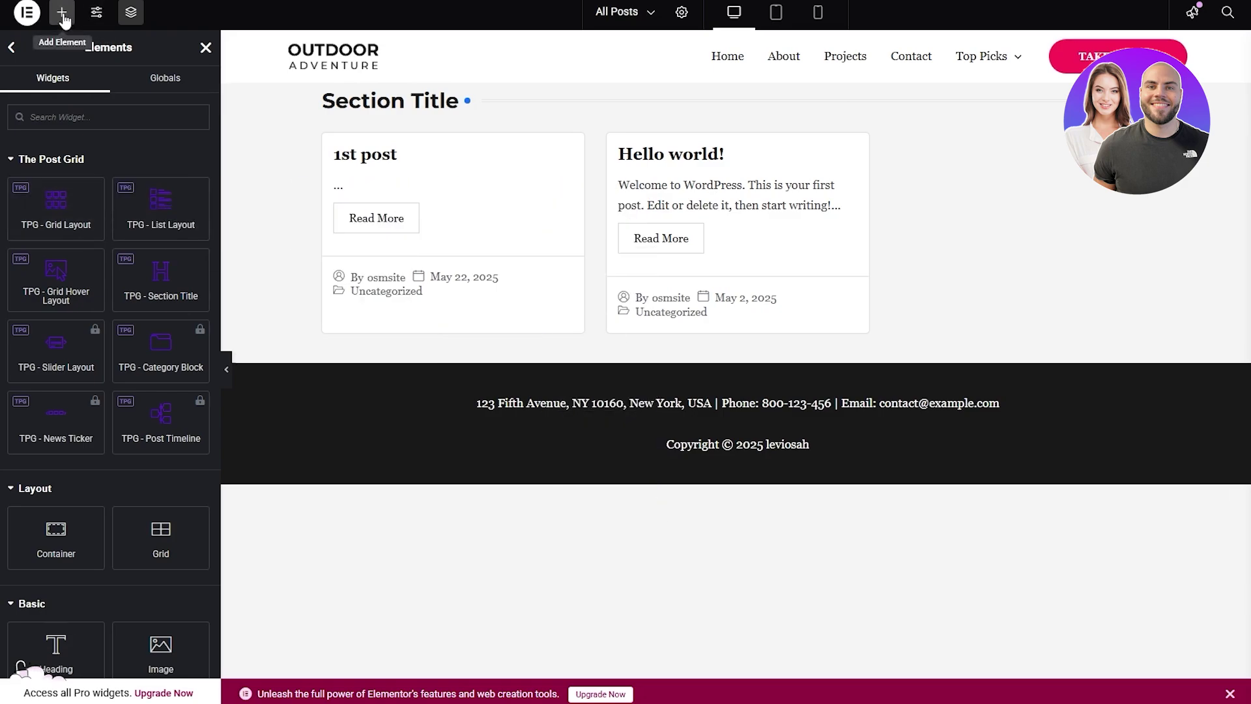
pyautogui.click(129, 13)
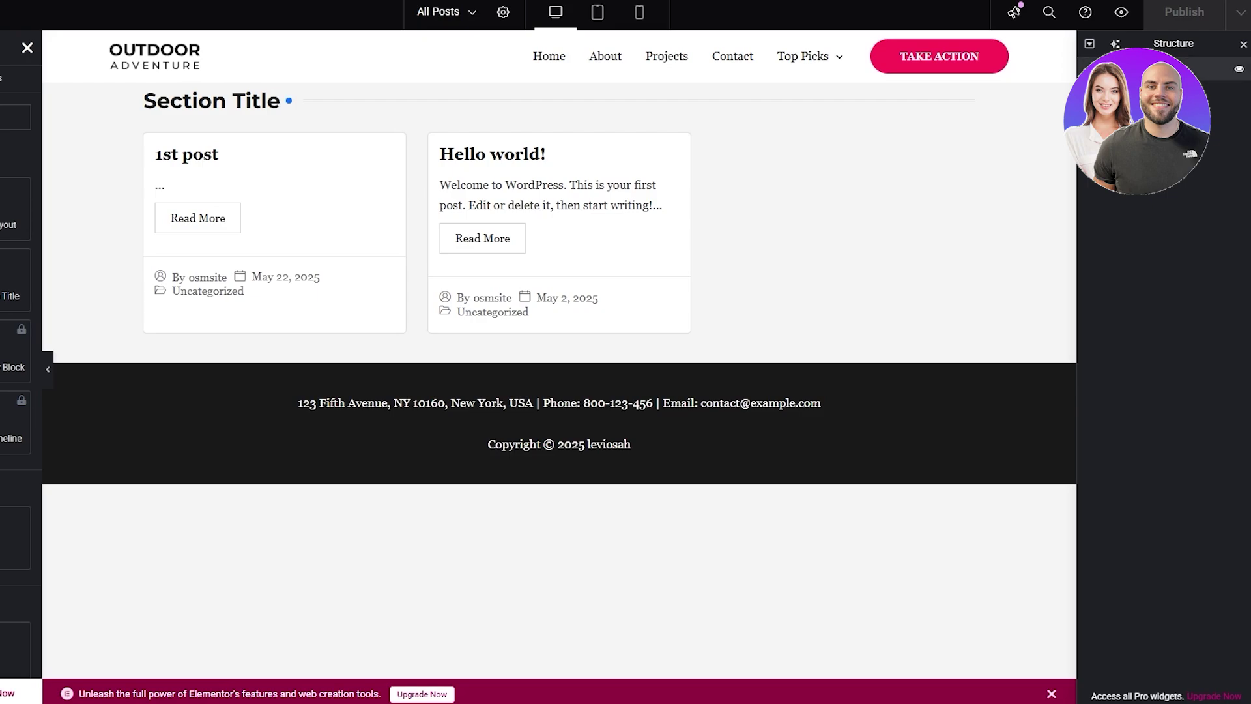
pyautogui.rightClick(887, 60)
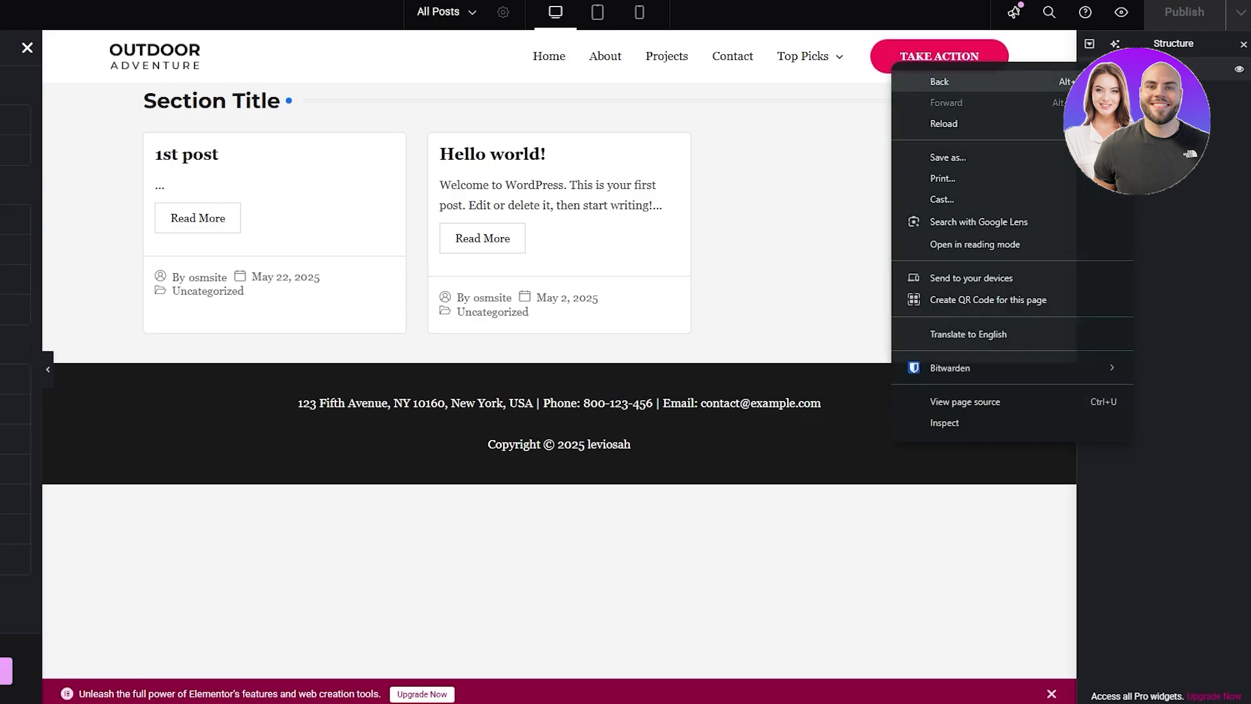
pyautogui.press('Escape')
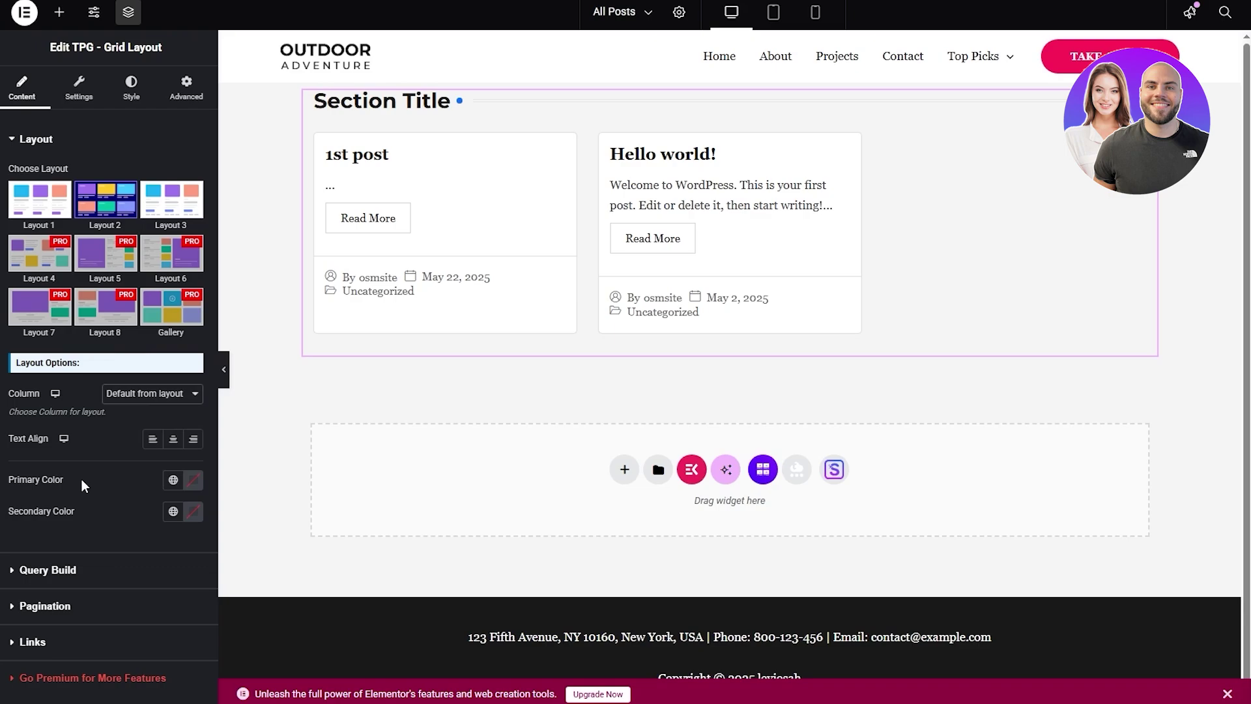
# - Preview the grid with Pages as the query's post source, and set the source back to Posts
pyautogui.click(65, 573)
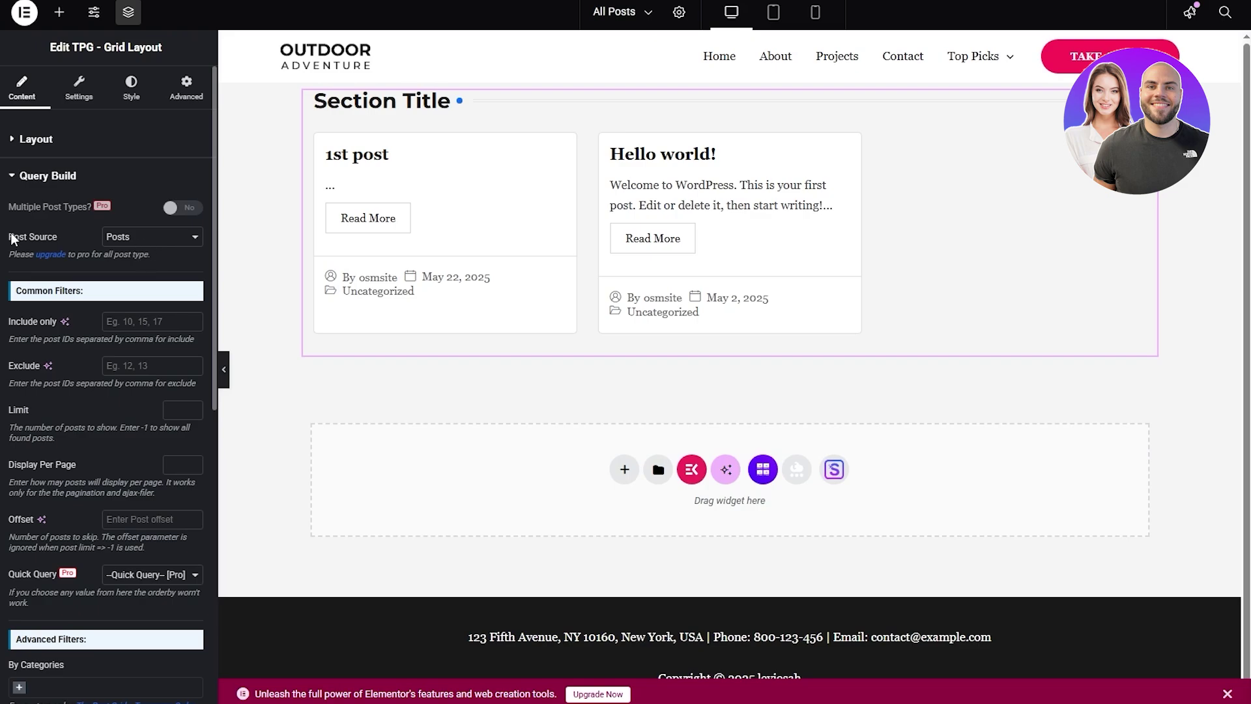
pyautogui.moveTo(11, 239); pyautogui.dragTo(28, 241)
pyautogui.click(120, 237)
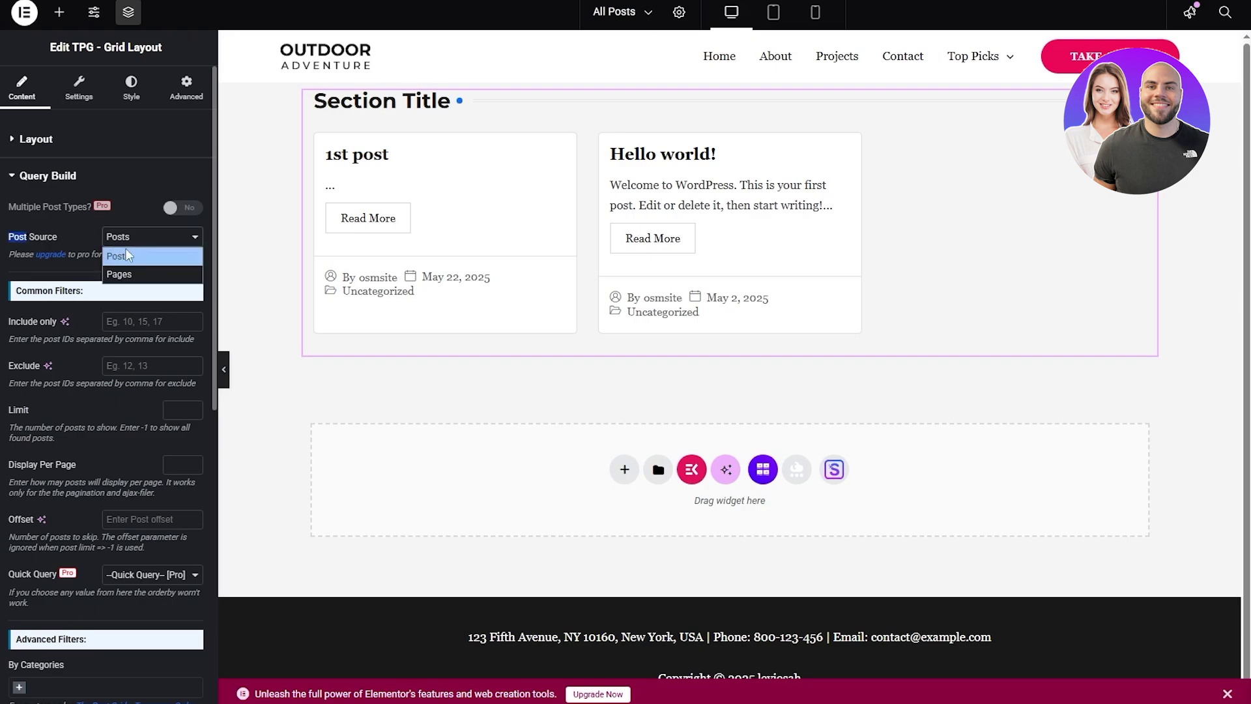
pyautogui.click(133, 274)
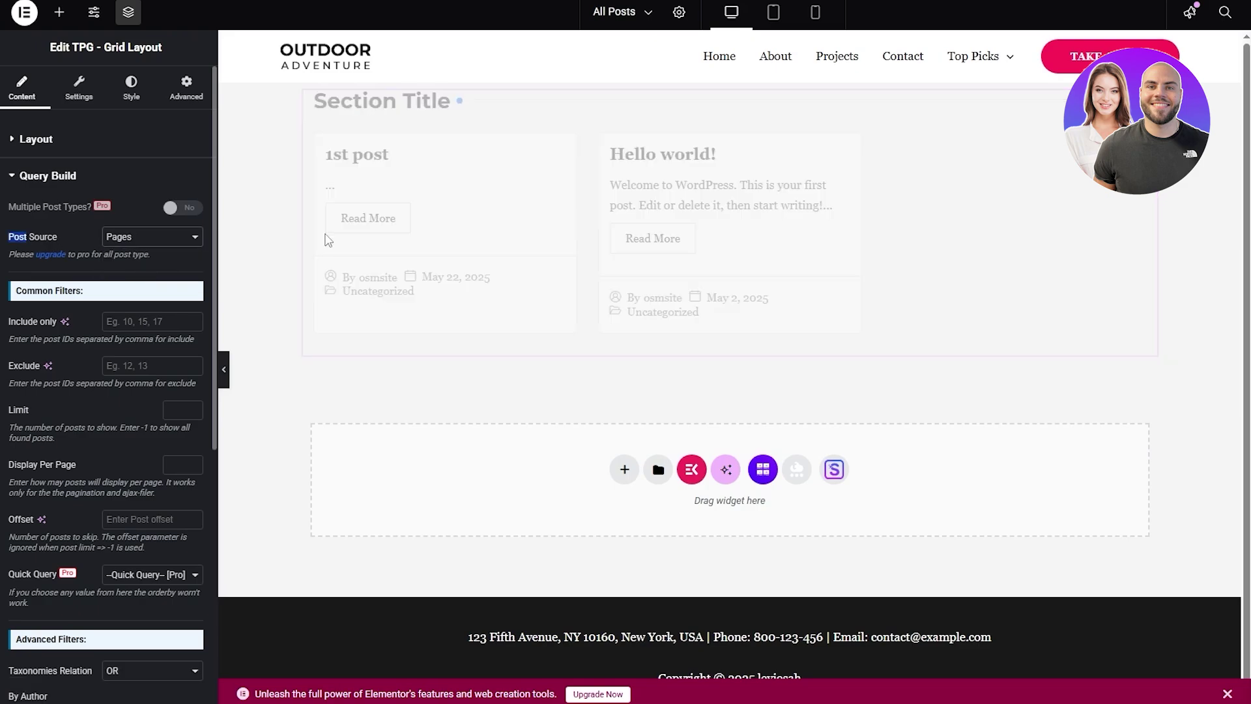
pyautogui.scroll(-3, 623, 314)
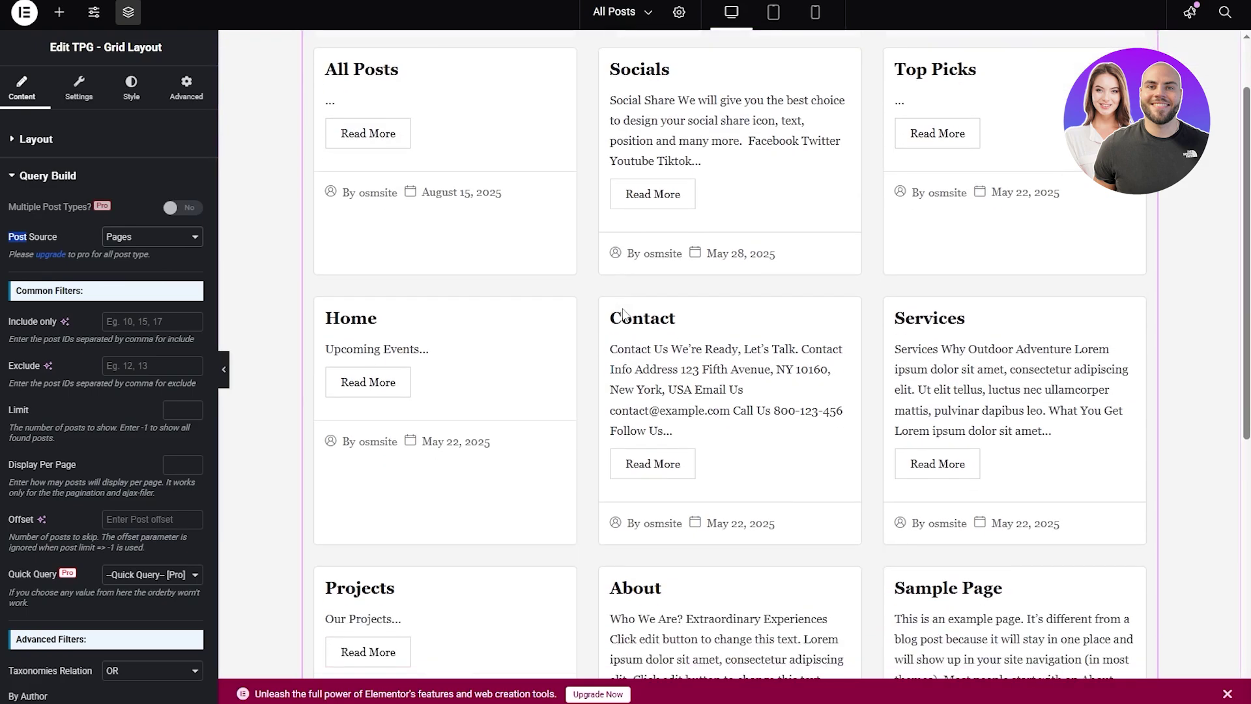
pyautogui.scroll(-2, 624, 315)
pyautogui.click(135, 240)
pyautogui.click(143, 259)
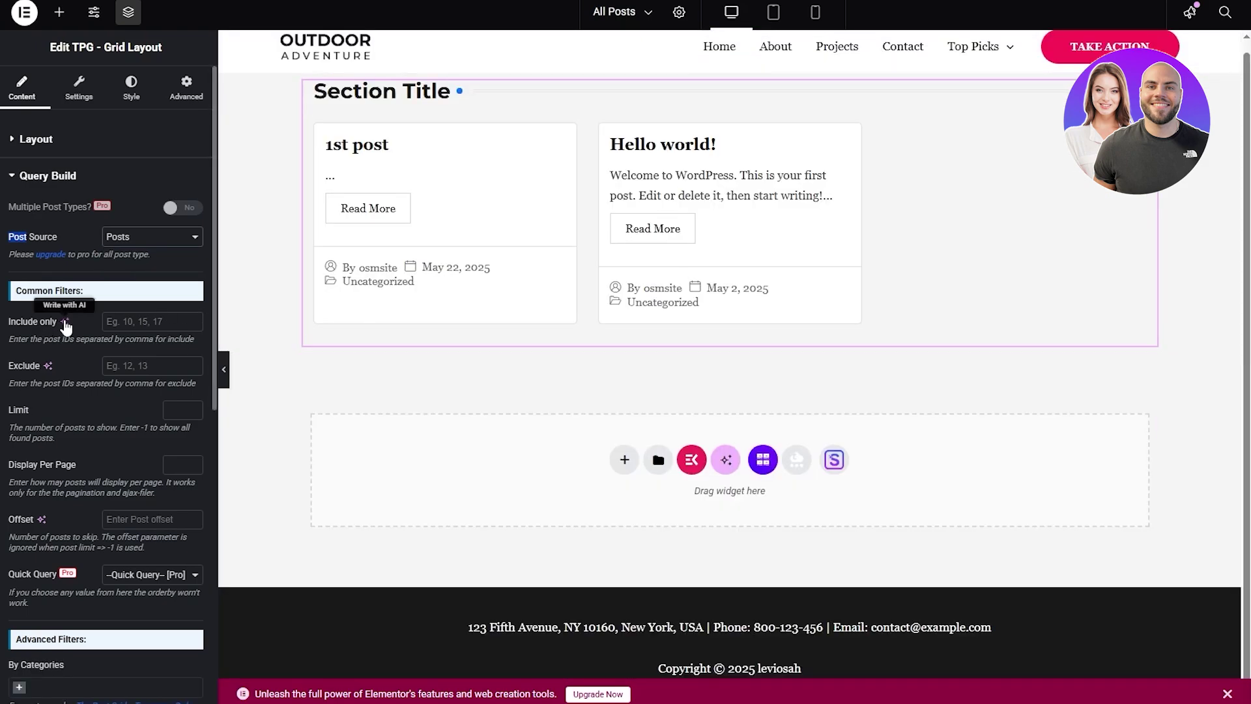
# - Try a post limit of 6 in the grid's query and settle on a limit of 1
pyautogui.click(137, 329)
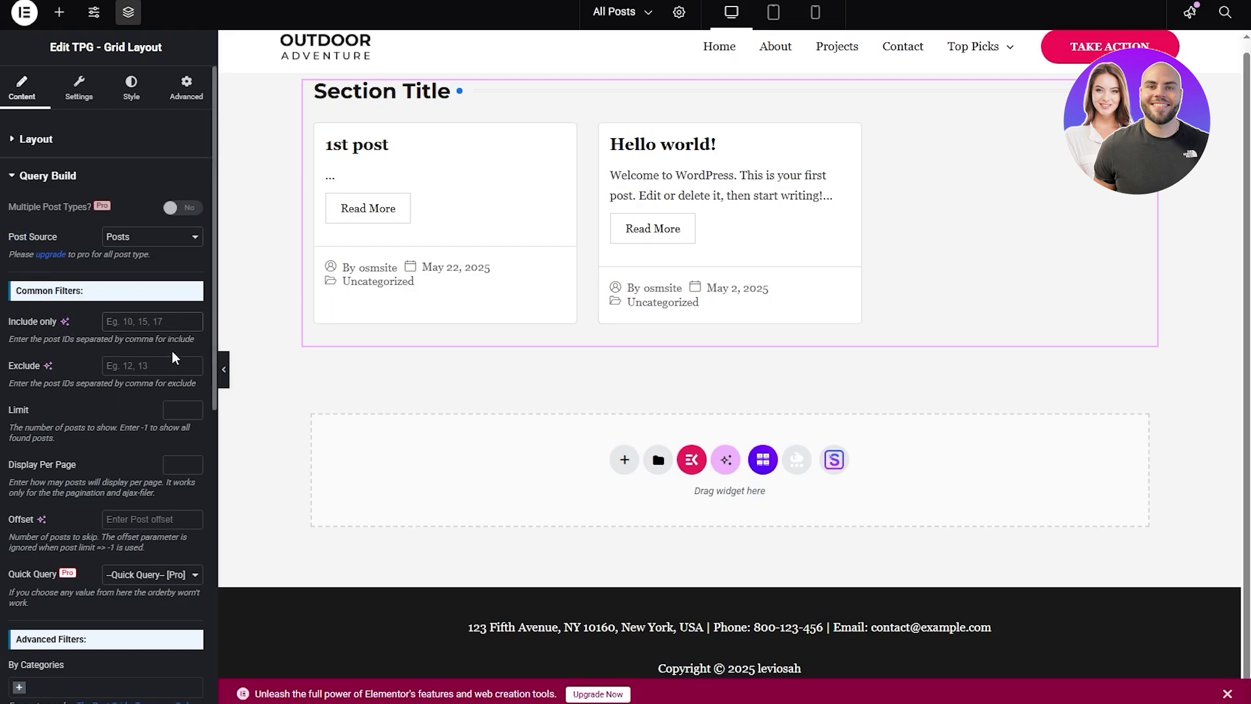
pyautogui.scroll(-2, 149, 388)
pyautogui.scroll(2, 65, 385)
pyautogui.write('6')
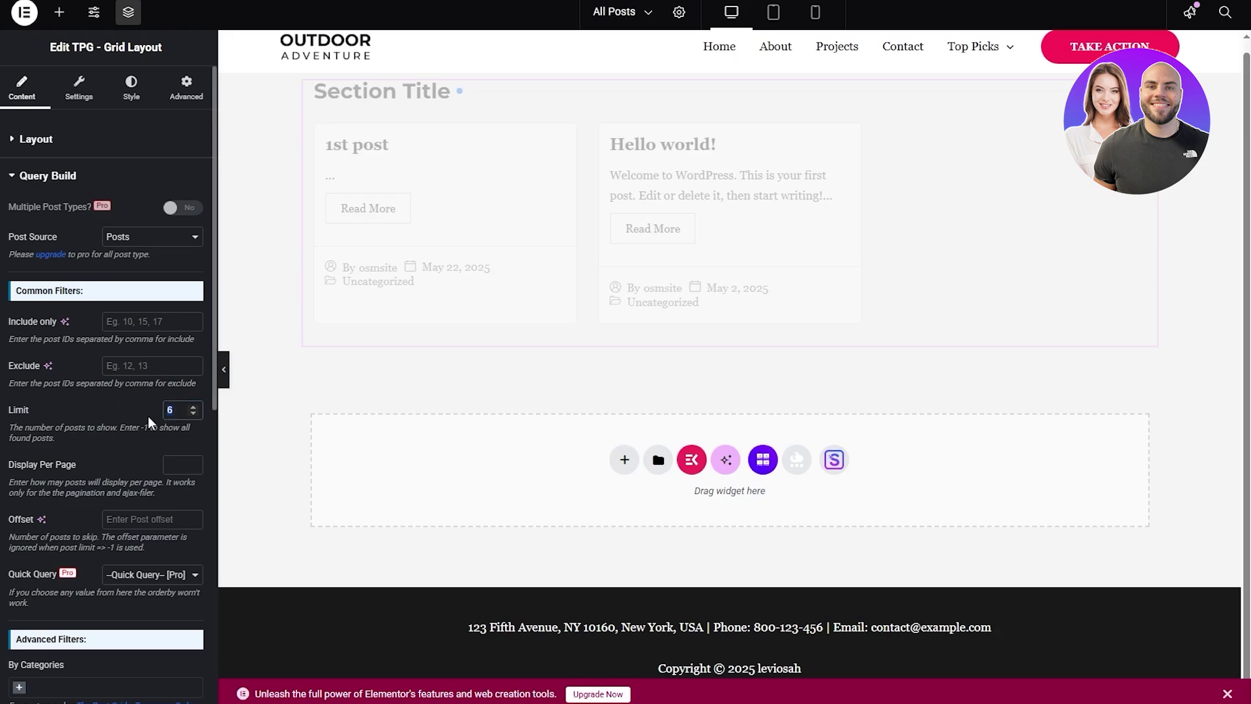
pyautogui.press('BackSpace')
pyautogui.write('1')
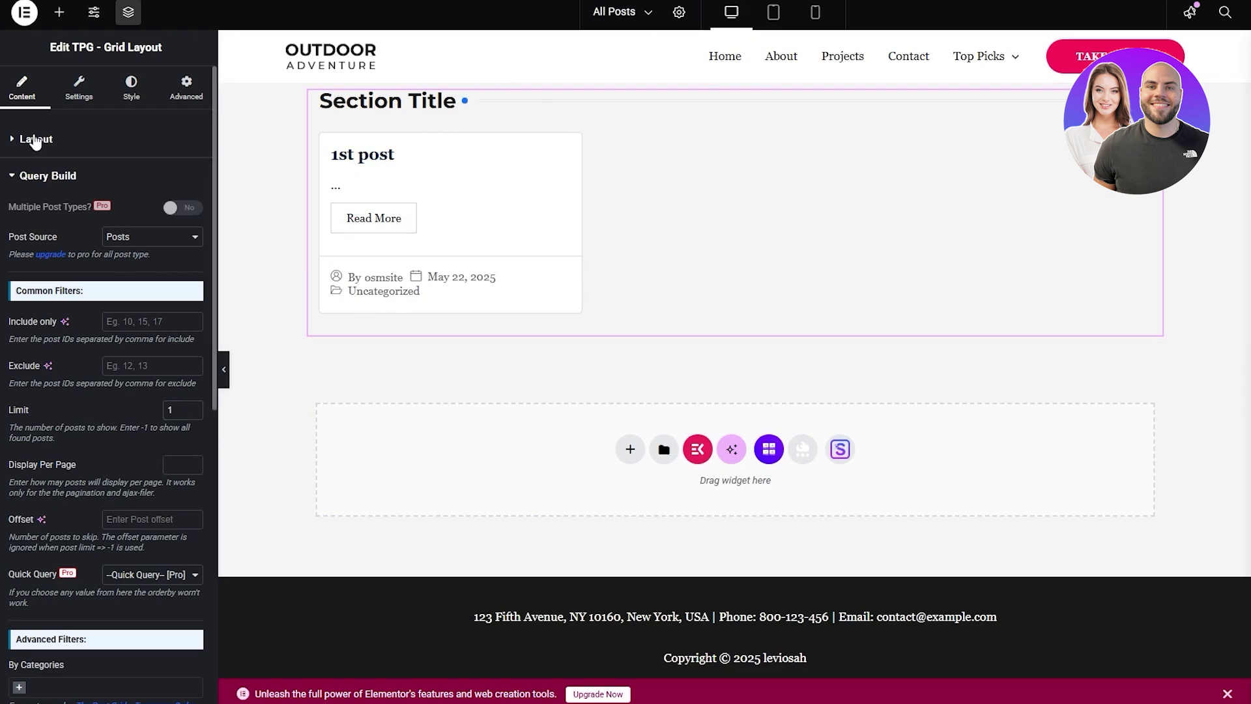
# - Look over the grid widget's field visibility settings and advanced options, and return to its layout choices
pyautogui.click(40, 173)
pyautogui.click(79, 91)
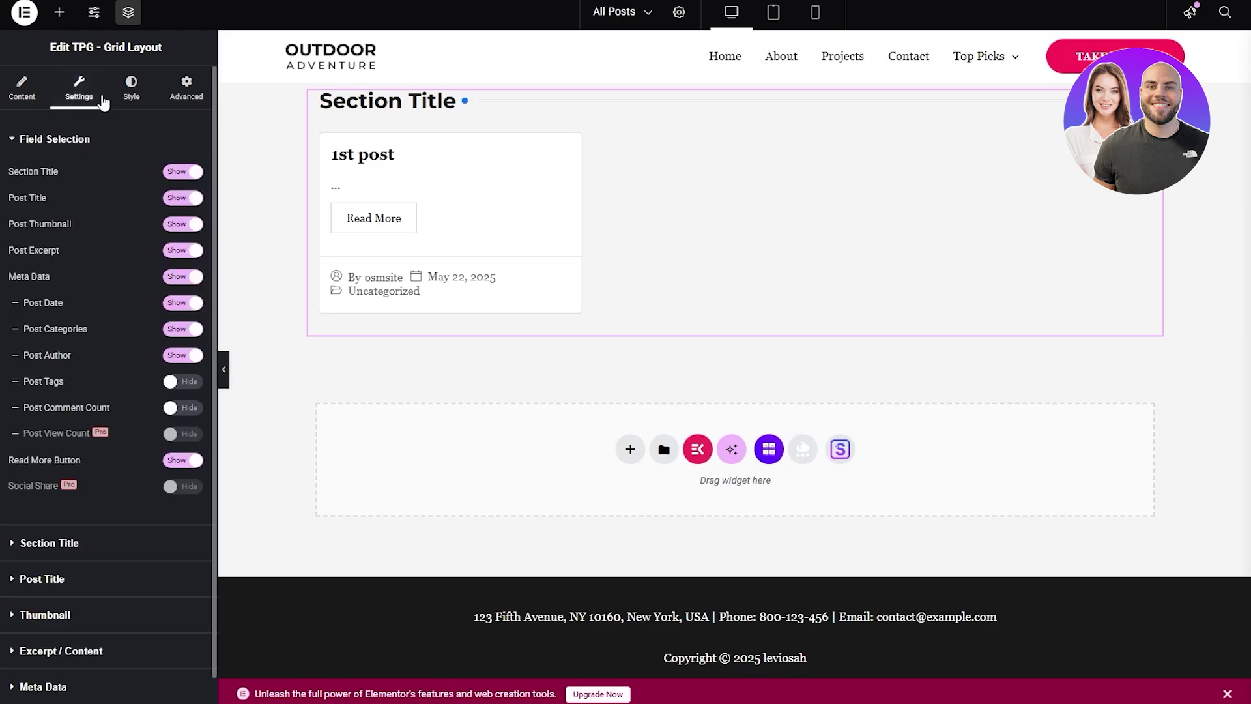
pyautogui.click(187, 88)
pyautogui.click(12, 98)
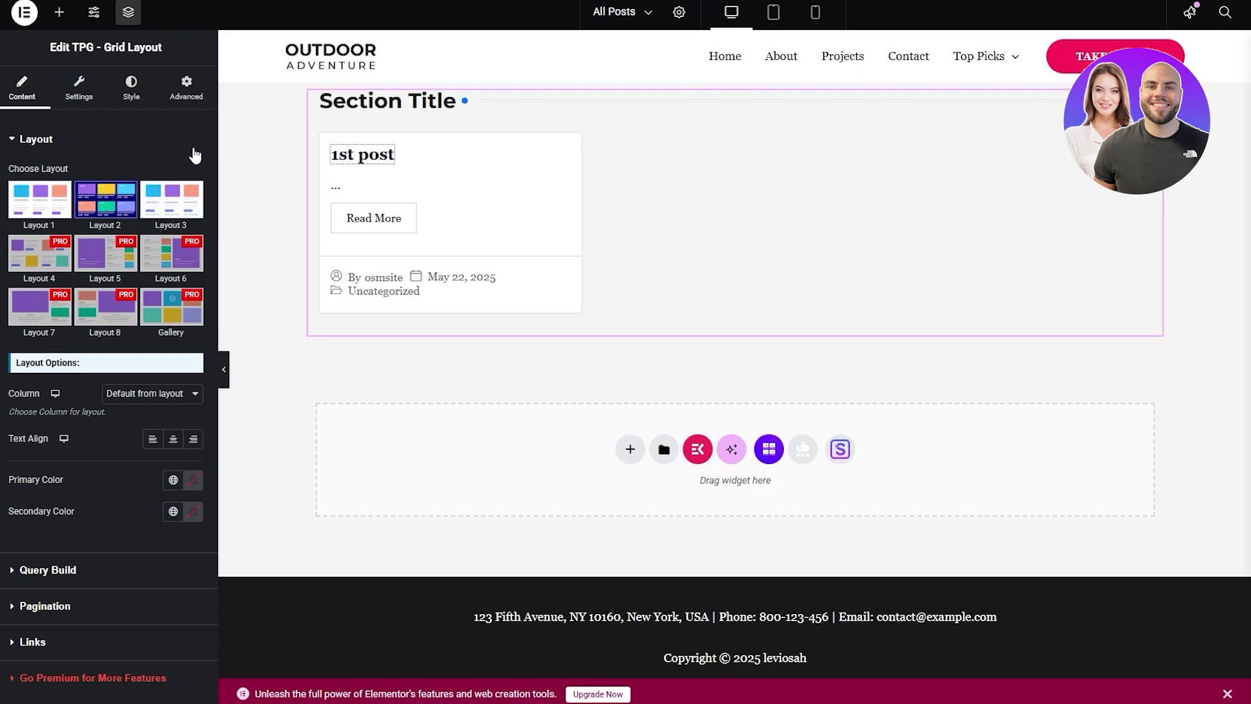
pyautogui.click(630, 450)
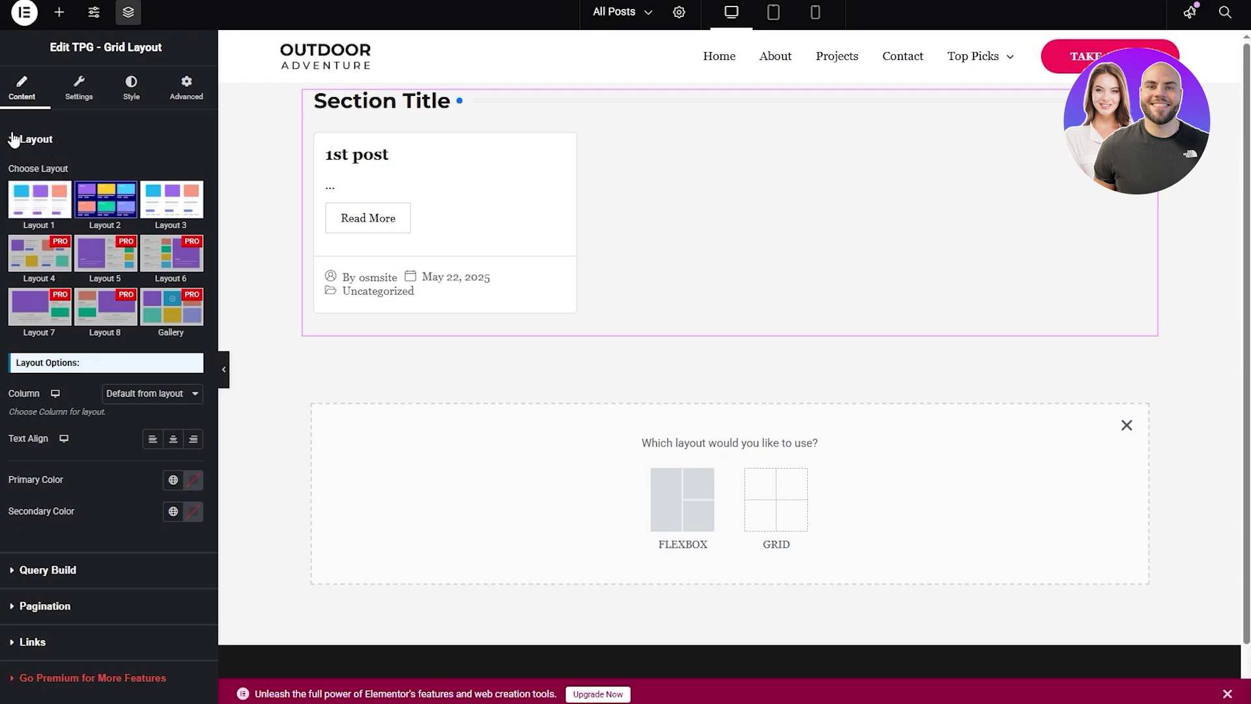
pyautogui.click(689, 525)
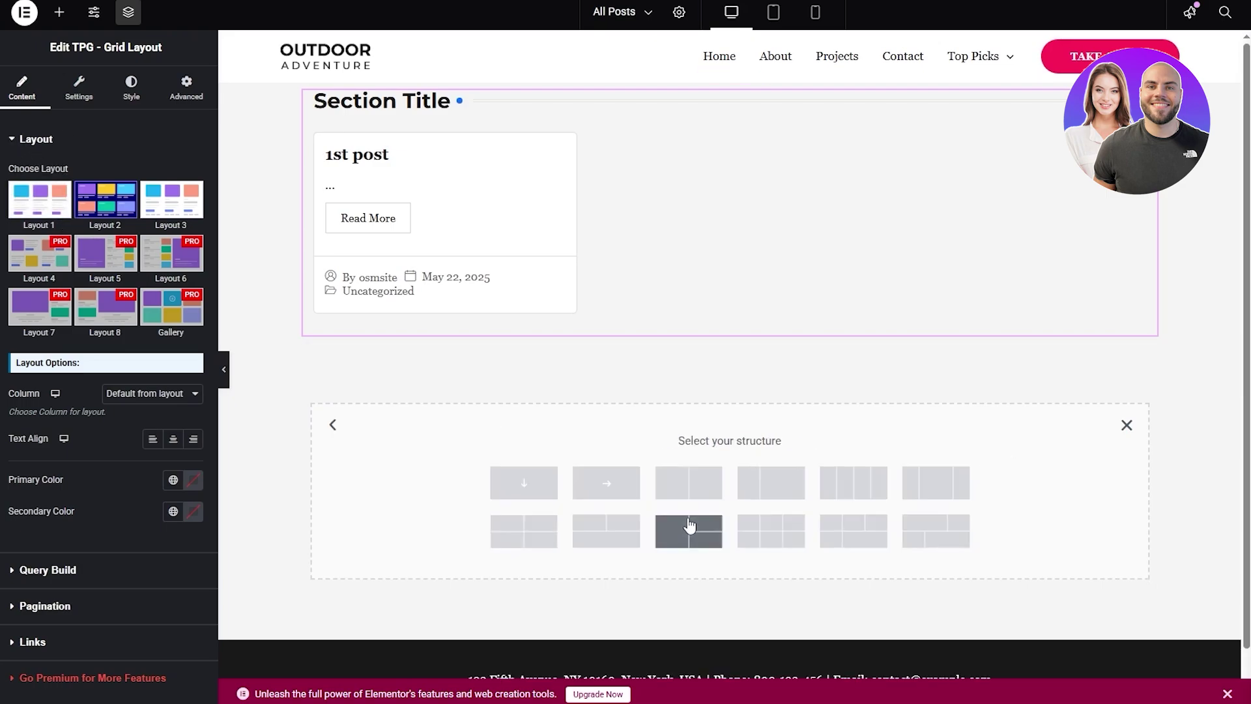
pyautogui.click(331, 426)
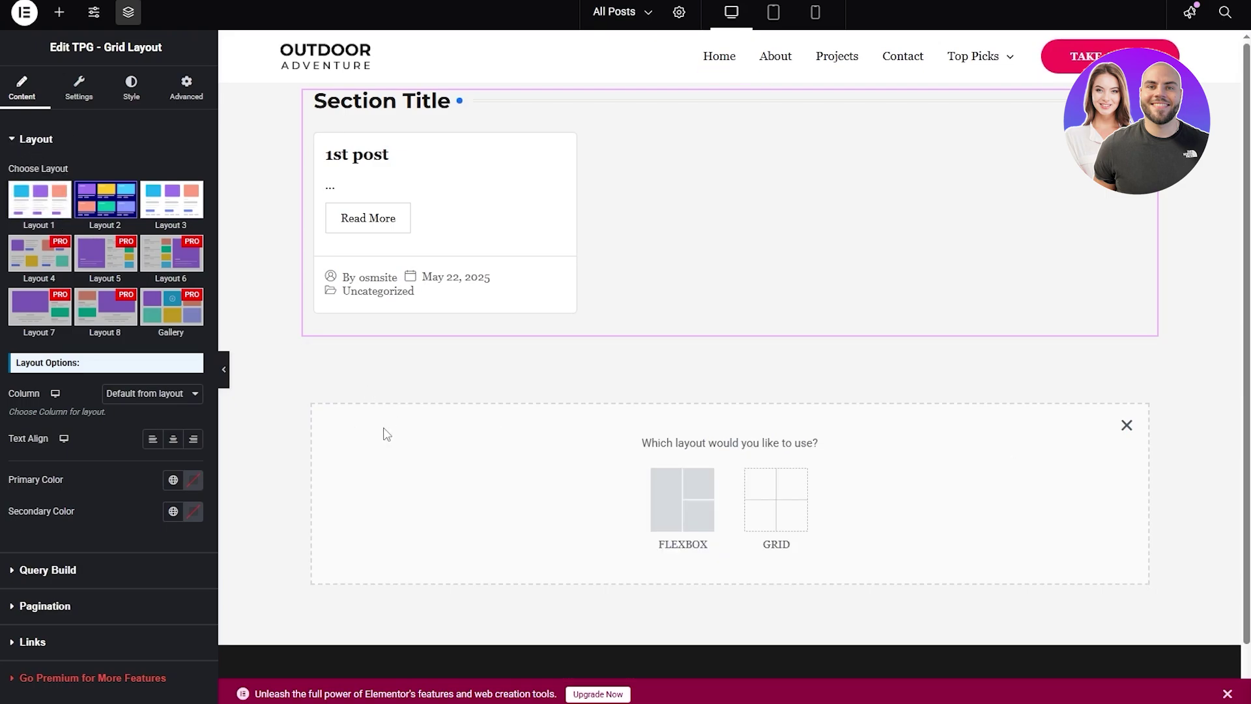
pyautogui.press('Escape')
pyautogui.click(767, 460)
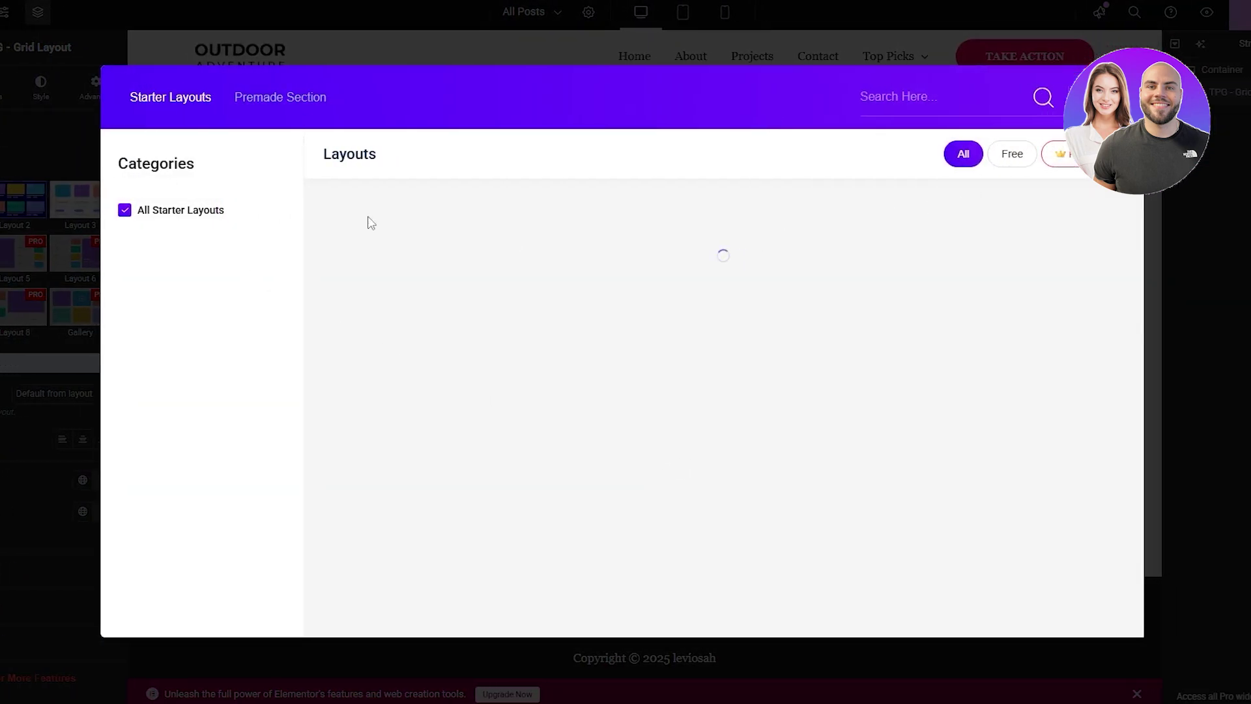
pyautogui.press('Escape')
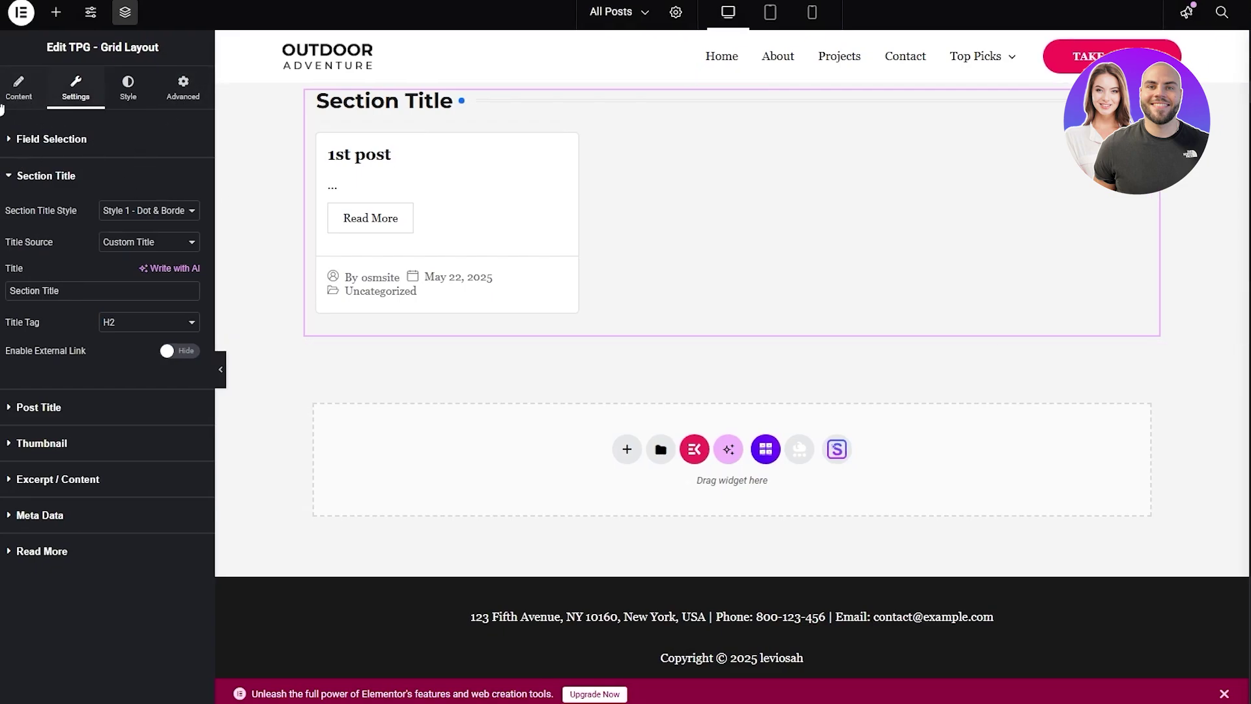
# - Set the post grid's section title to "Featured Post"
pyautogui.click(38, 98)
pyautogui.click(74, 91)
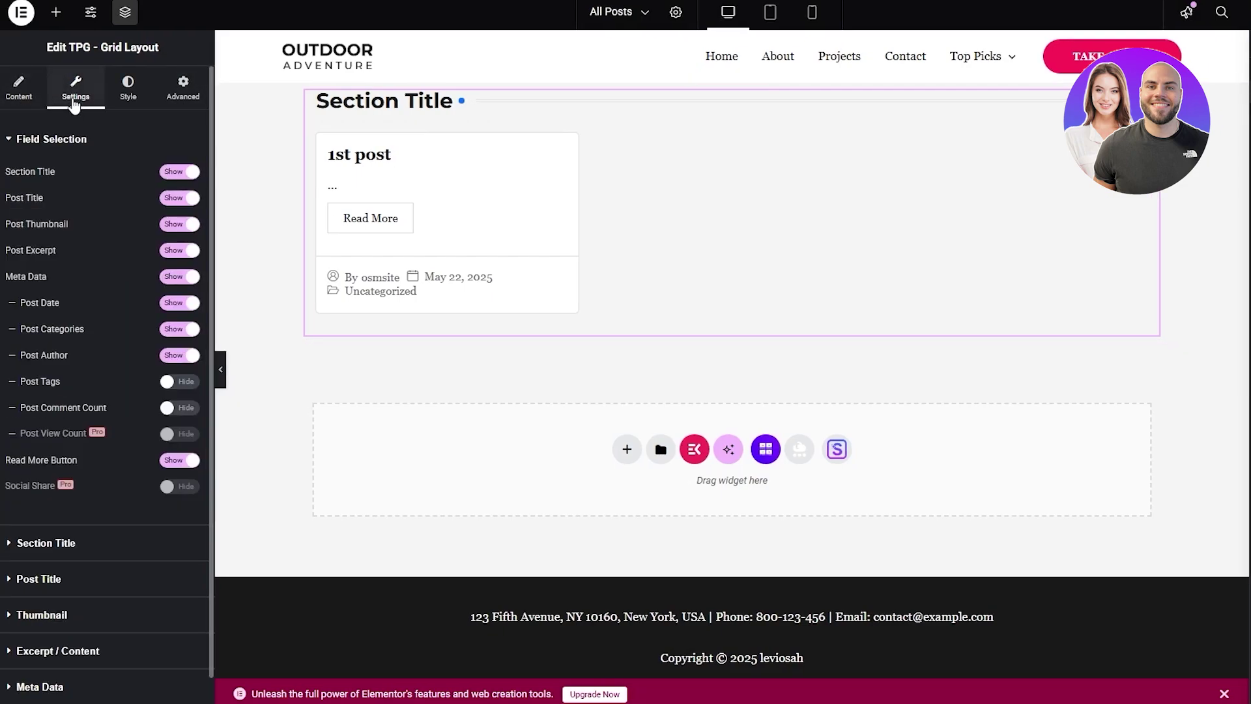
pyautogui.click(16, 141)
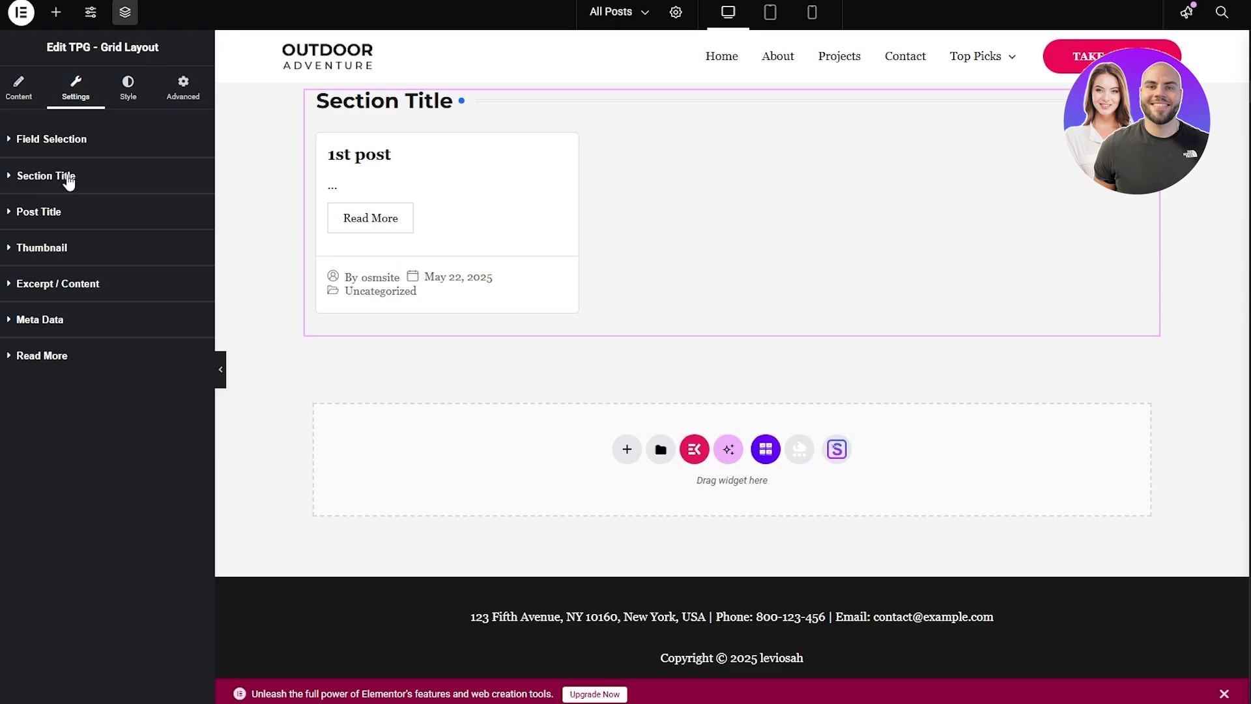
pyautogui.click(18, 179)
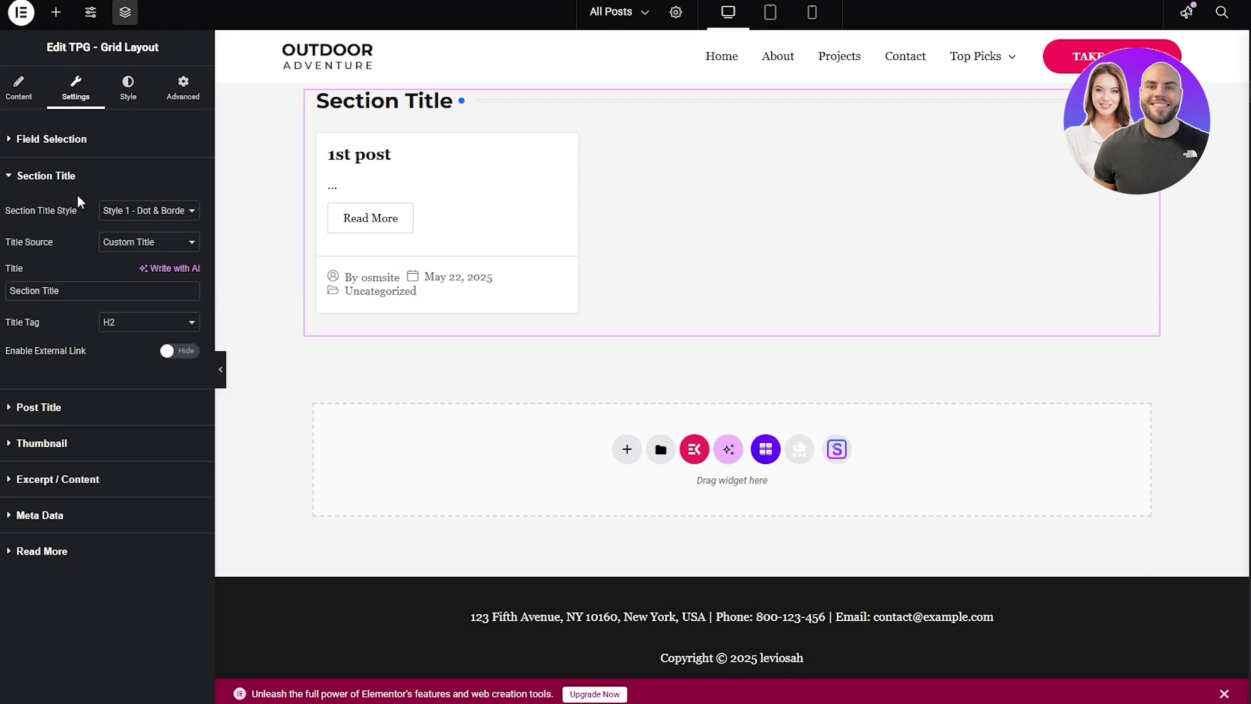
pyautogui.doubleClick(18, 288)
pyautogui.write('Feat')
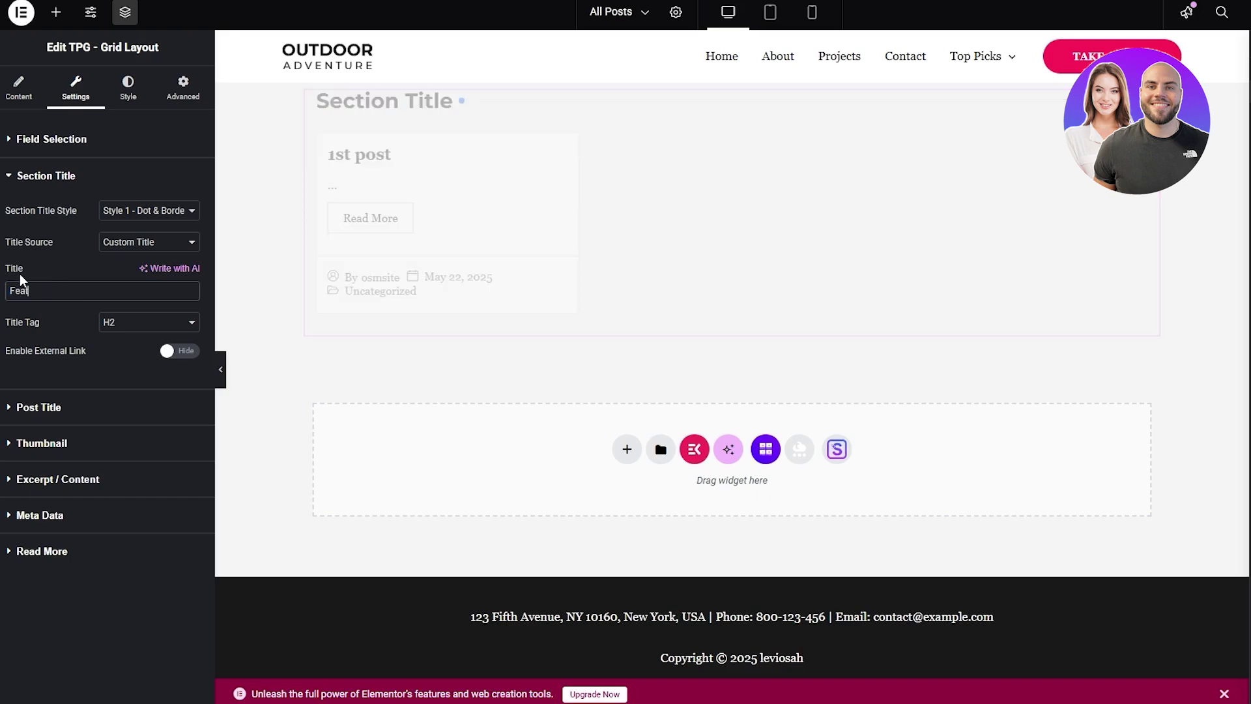
pyautogui.write('ured Post')
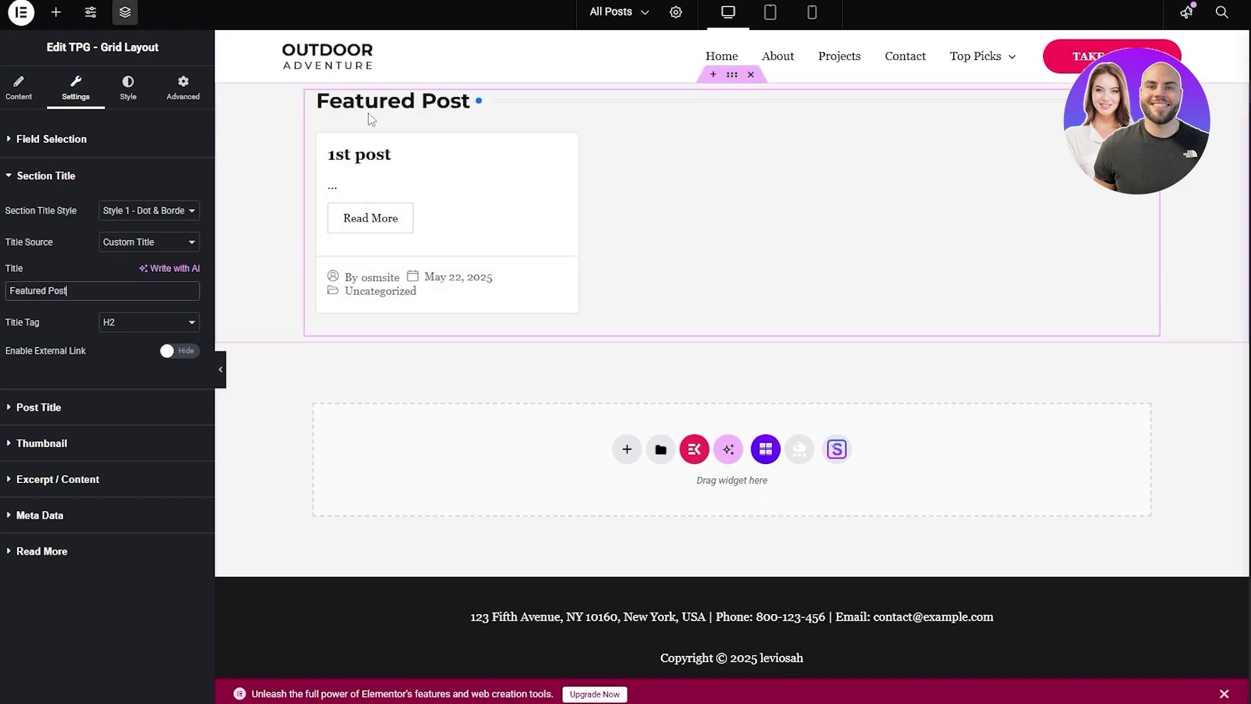
pyautogui.click(417, 106)
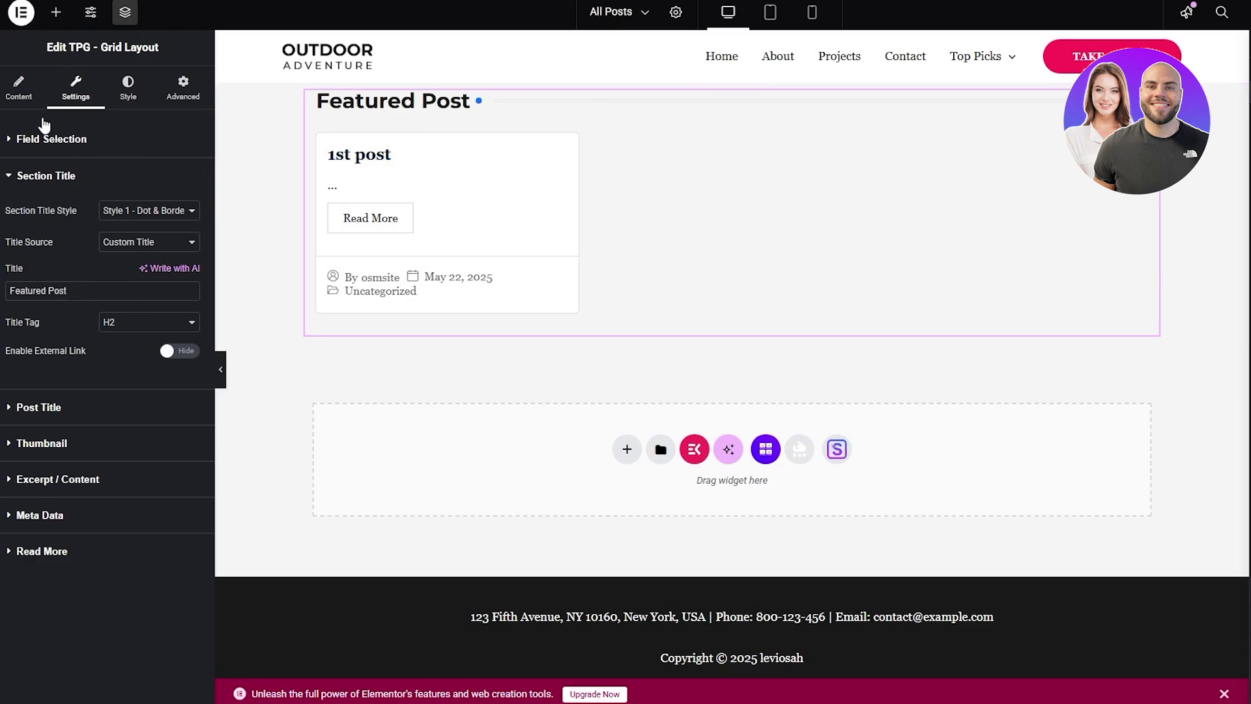
# - Add a TPG - List Layout widget in the empty area below the Featured Post grid
pyautogui.click(20, 92)
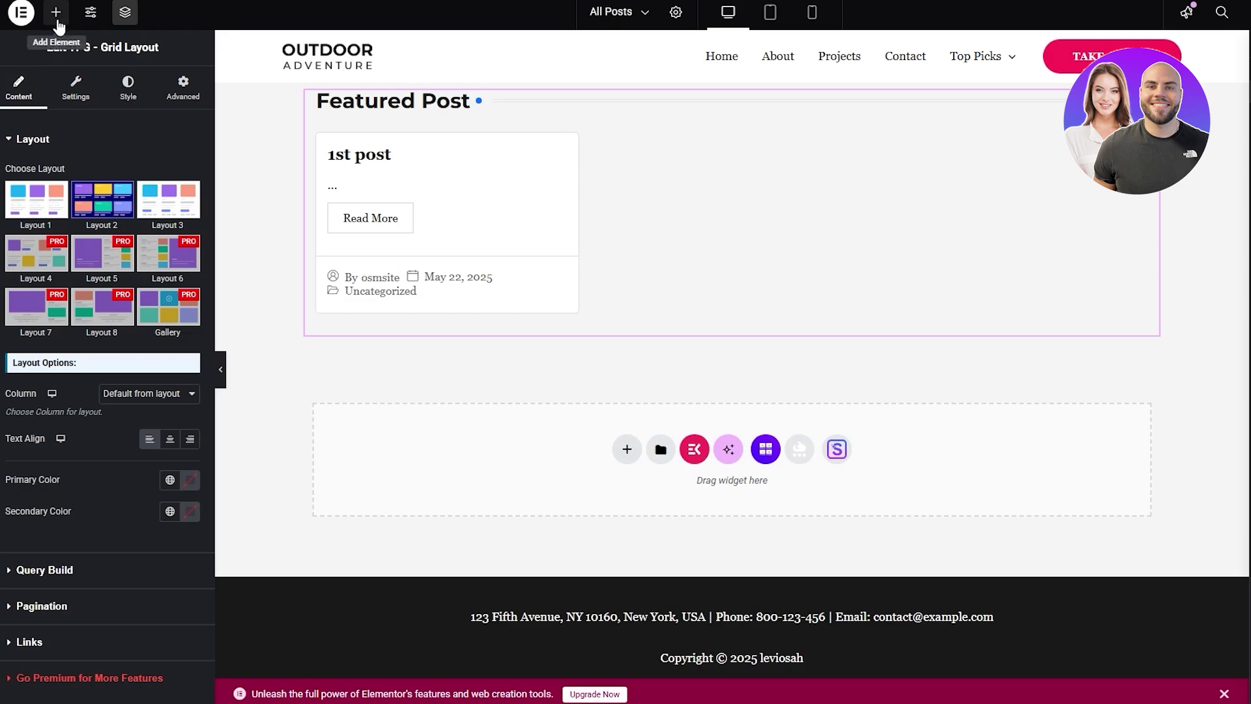
pyautogui.click(56, 12)
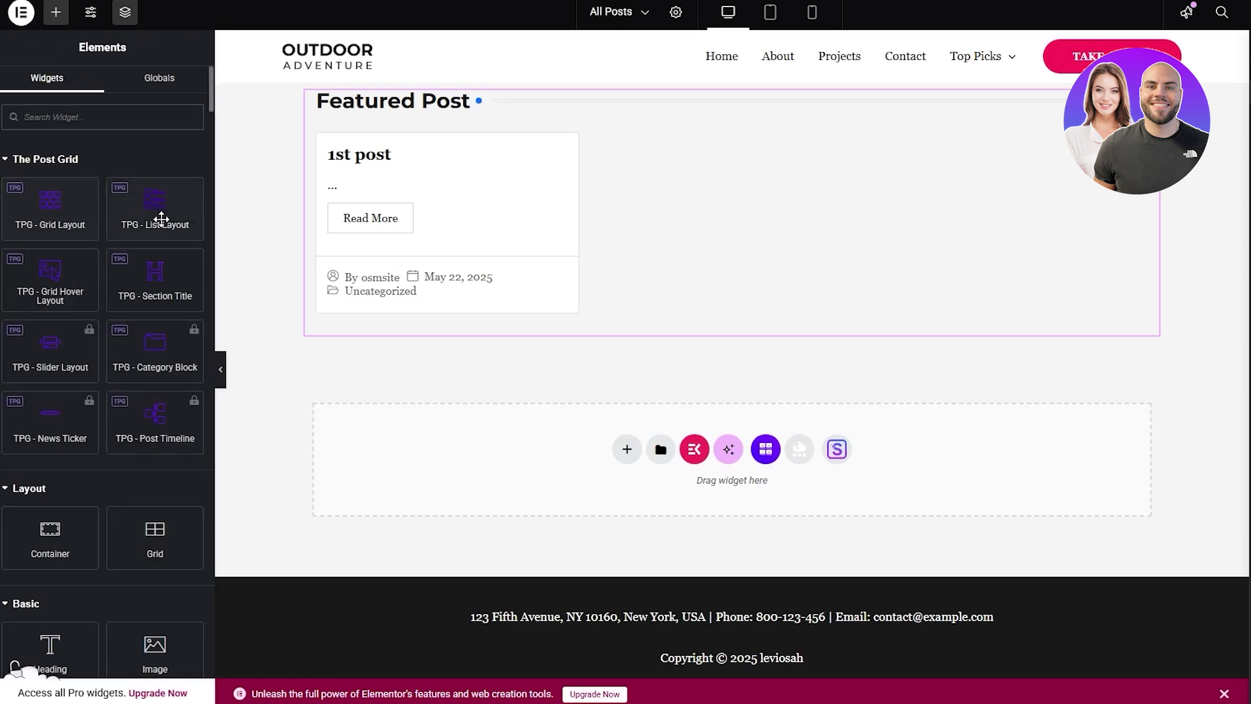
pyautogui.moveTo(159, 215); pyautogui.dragTo(639, 475)
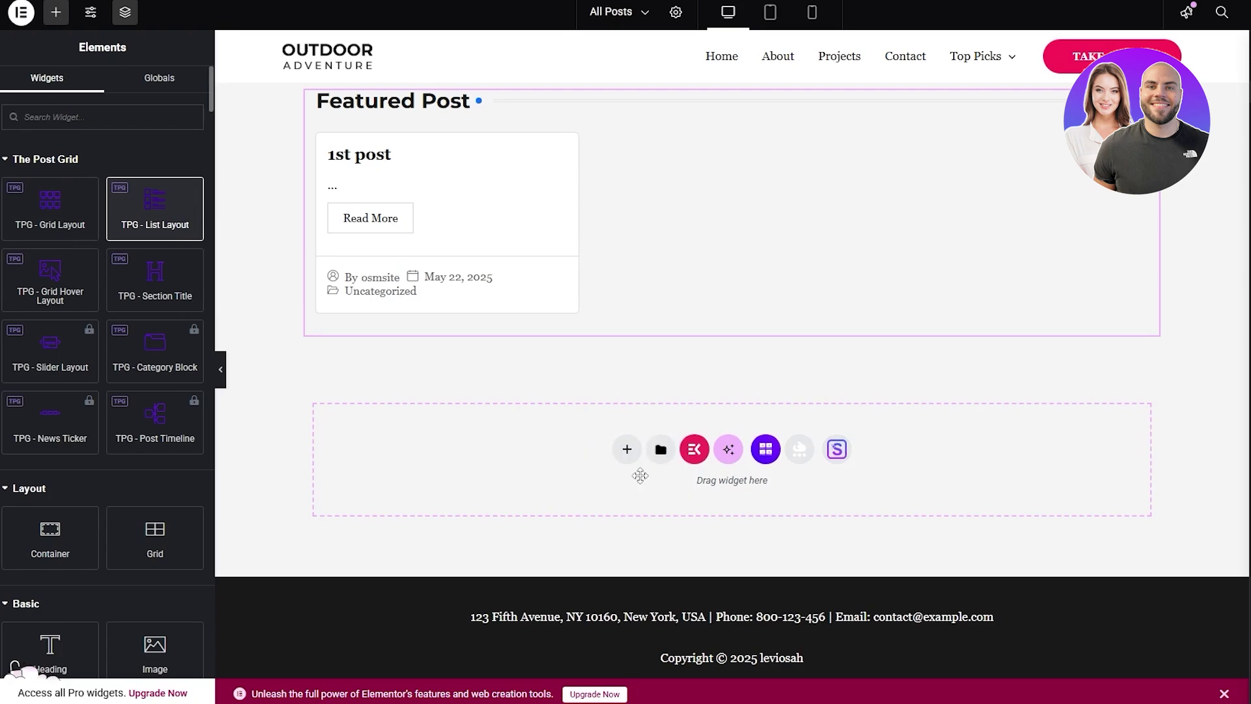
pyautogui.scroll(-1, 589, 470)
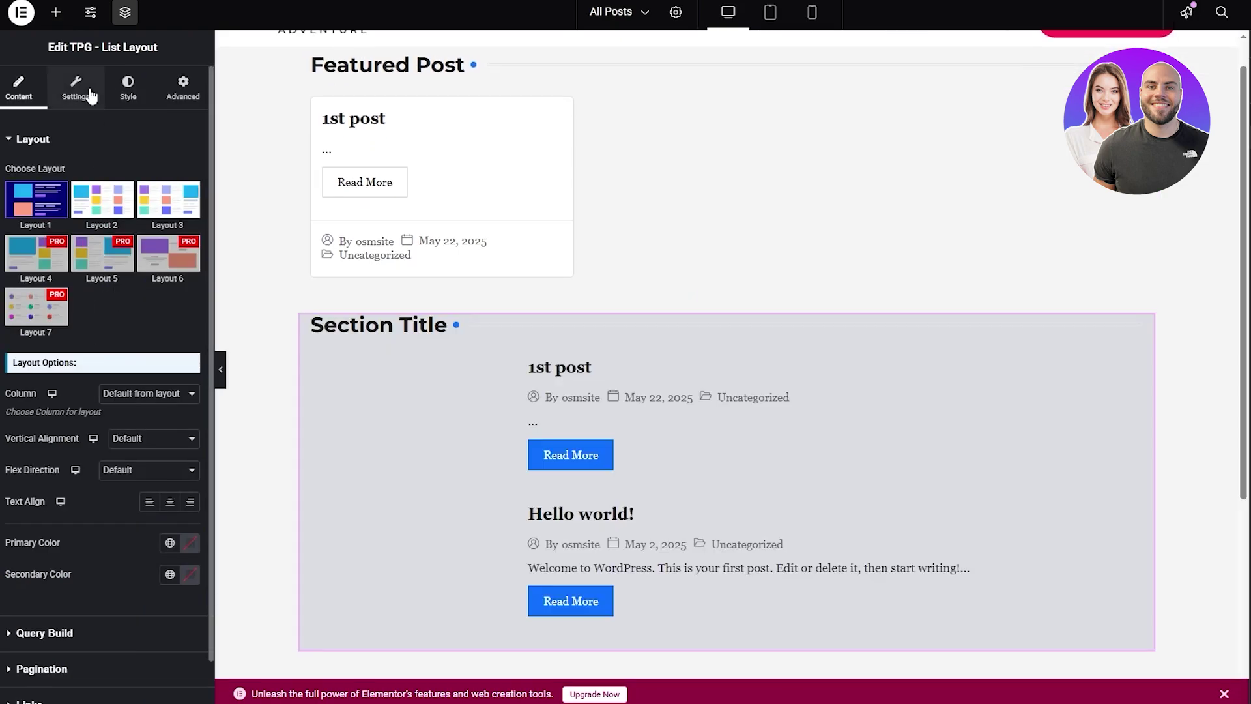
pyautogui.click(75, 89)
pyautogui.click(20, 90)
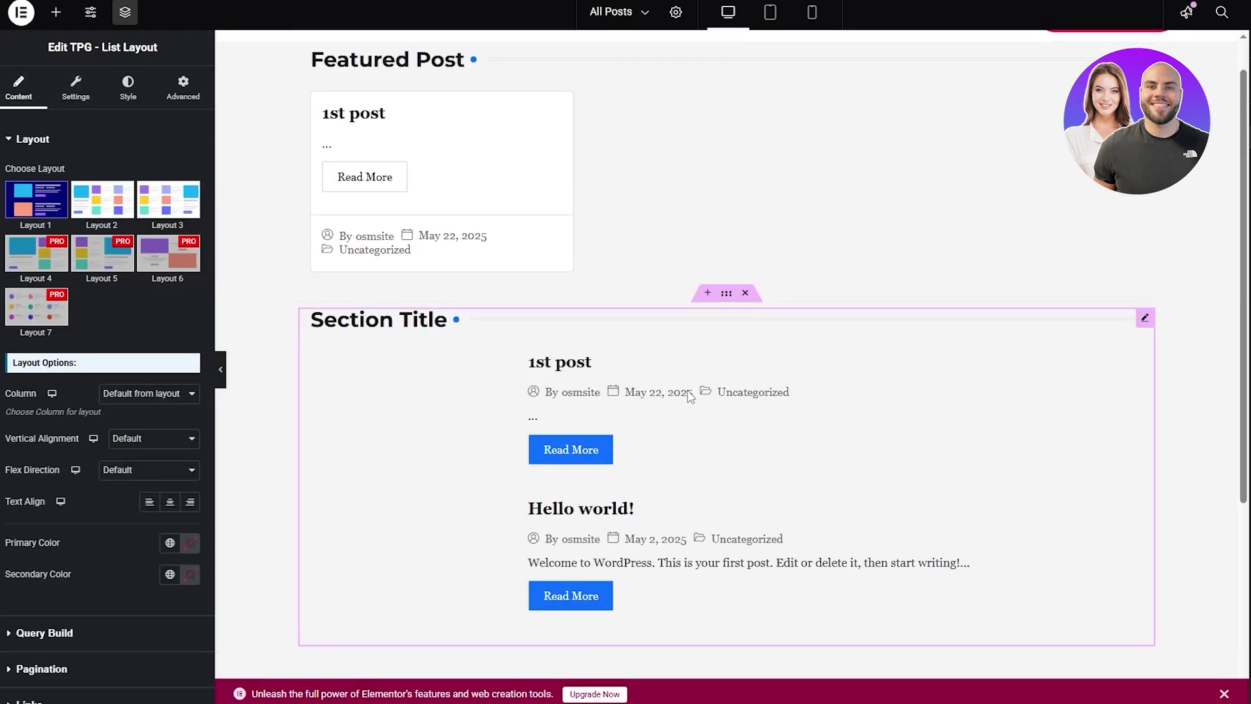
# - Set the list widget's section title to "ALL posts"
pyautogui.scroll(-5, 678, 422)
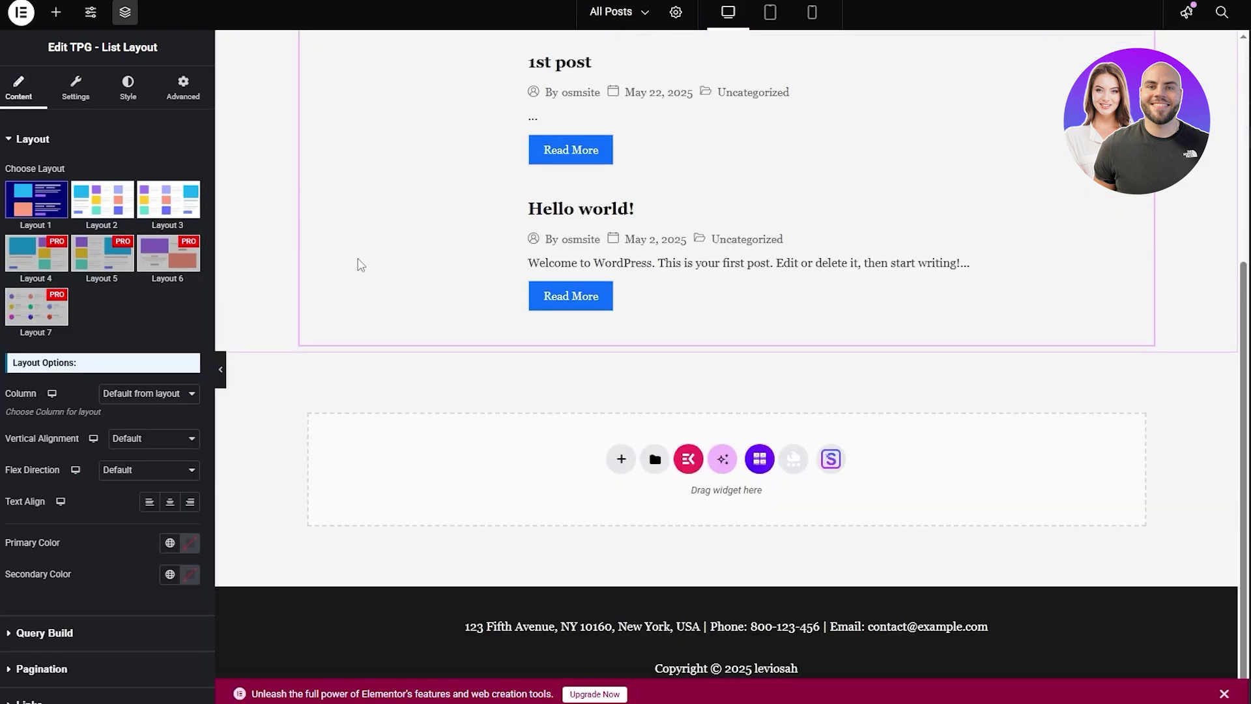
pyautogui.scroll(5, 580, 293)
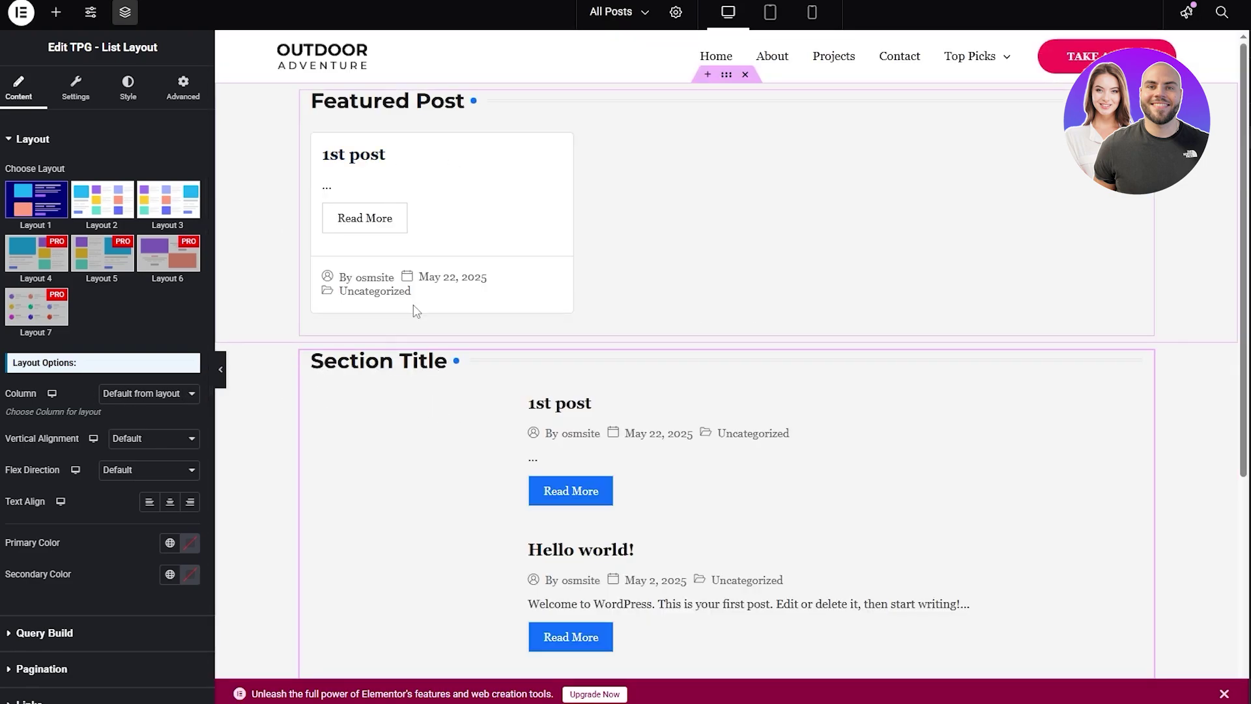
pyautogui.scroll(-1, 419, 352)
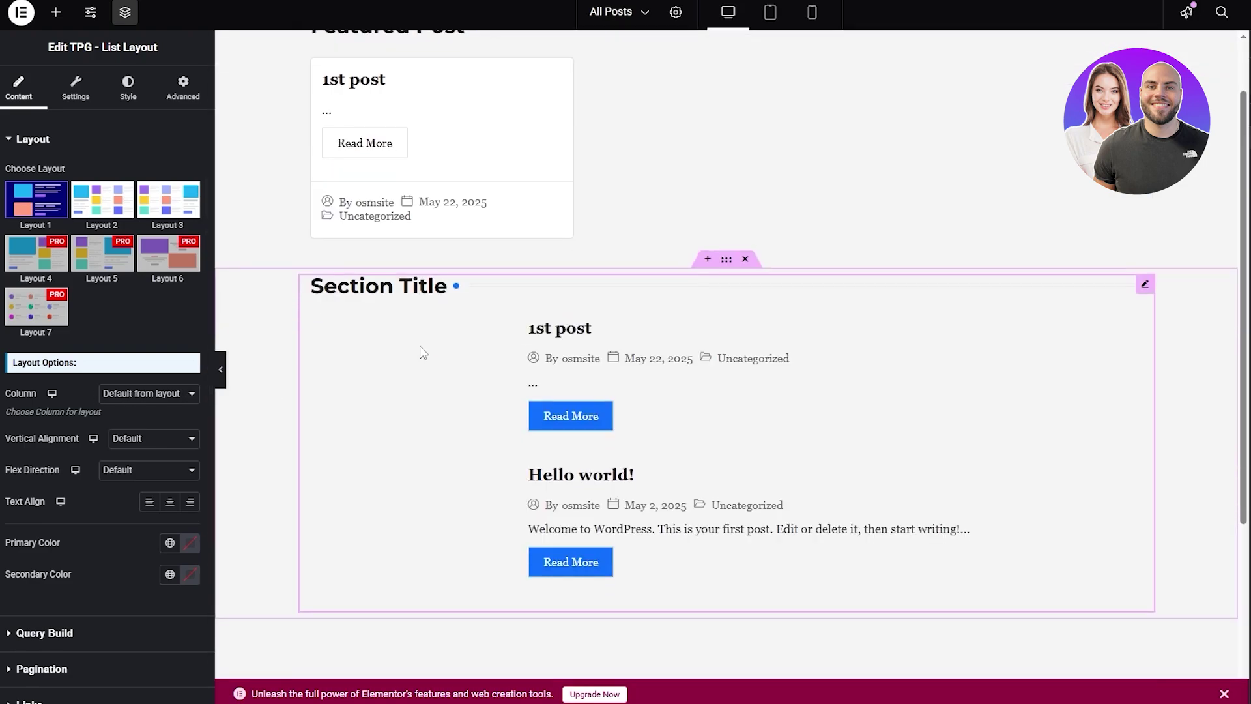
pyautogui.click(77, 87)
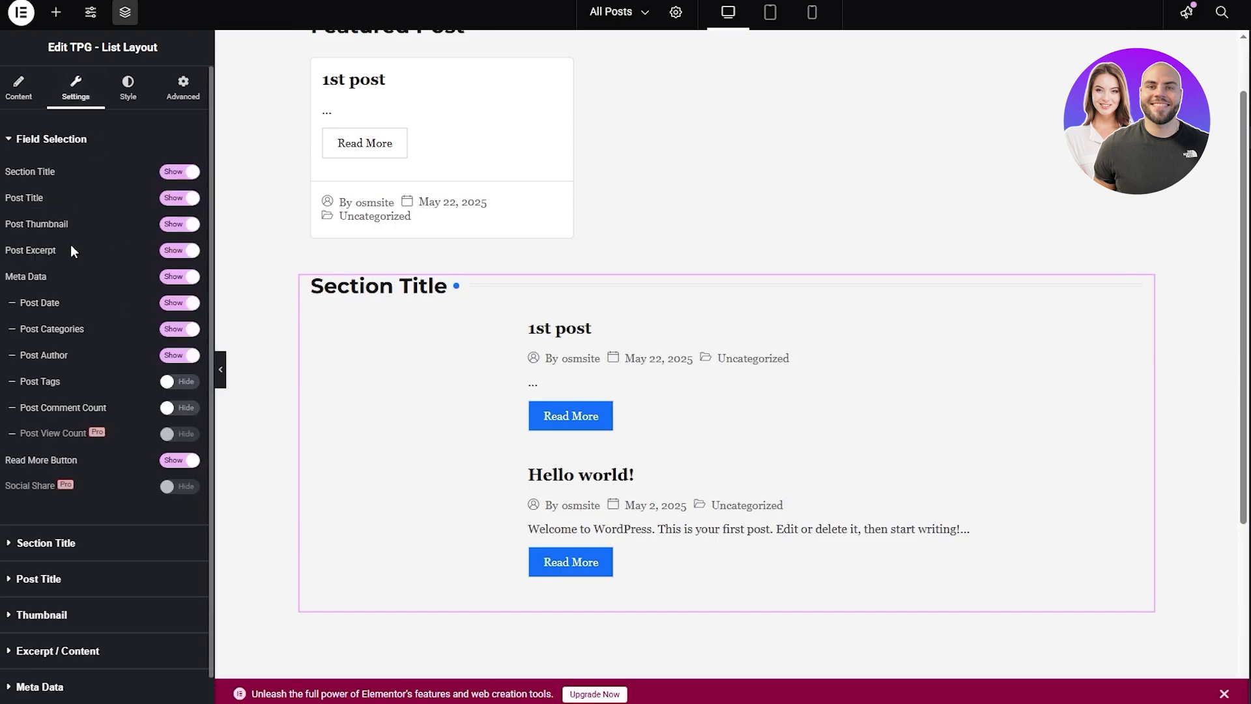
pyautogui.click(46, 544)
pyautogui.tripleClick(66, 293)
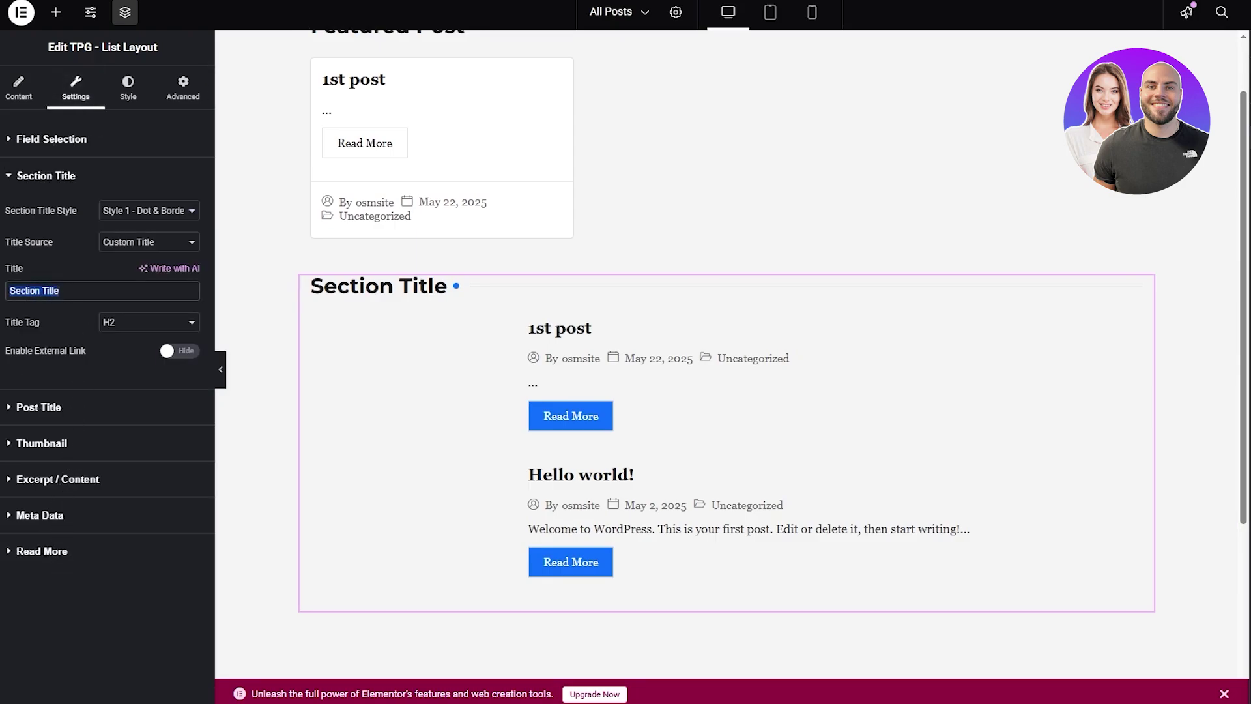
pyautogui.write('ALL posts')
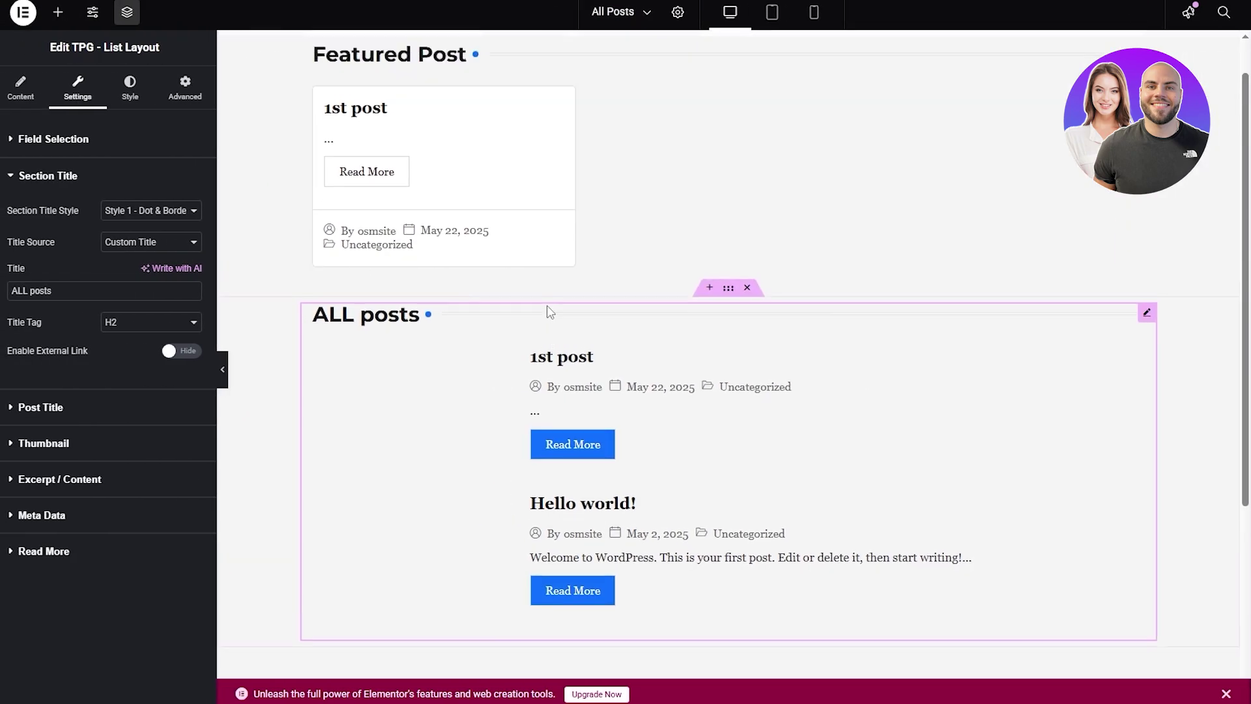
pyautogui.scroll(2, 548, 312)
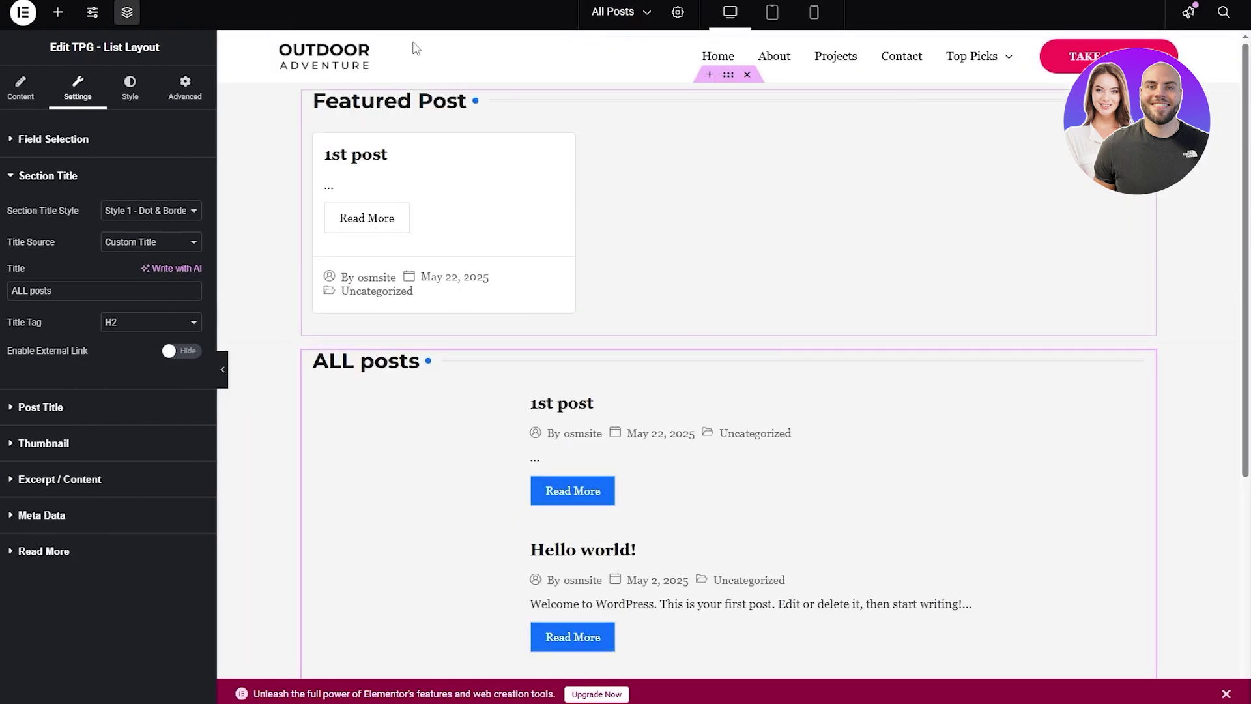
# - Exit the Elementor editor to WordPress and start a new post titled "AI Tools That Actually Save Time (And Don't Just Sound Cool)"
pyautogui.click(23, 12)
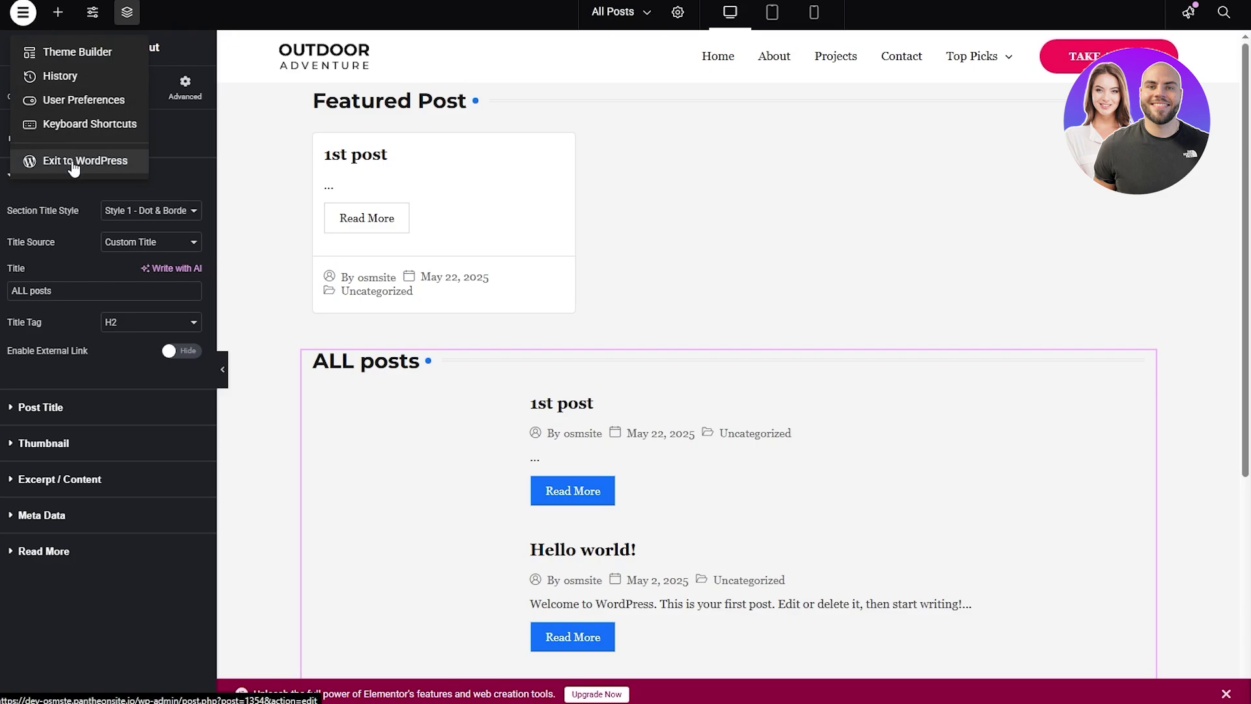
pyautogui.click(319, 196)
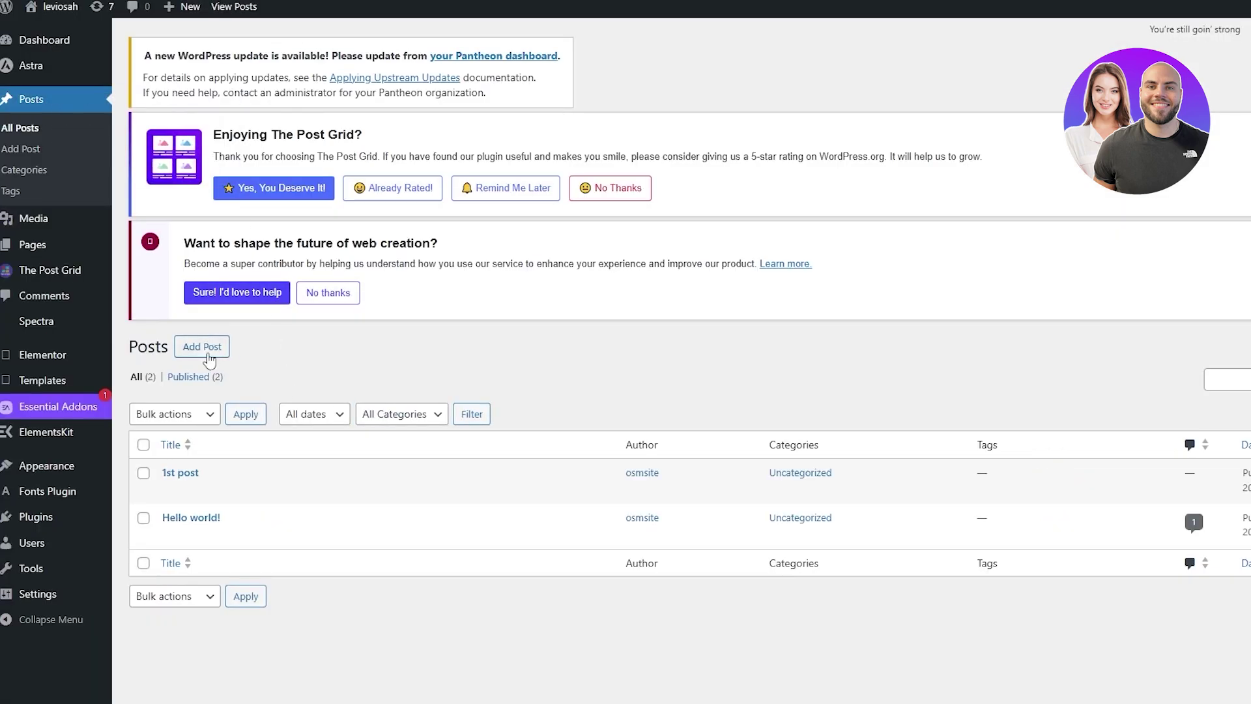
pyautogui.click(209, 359)
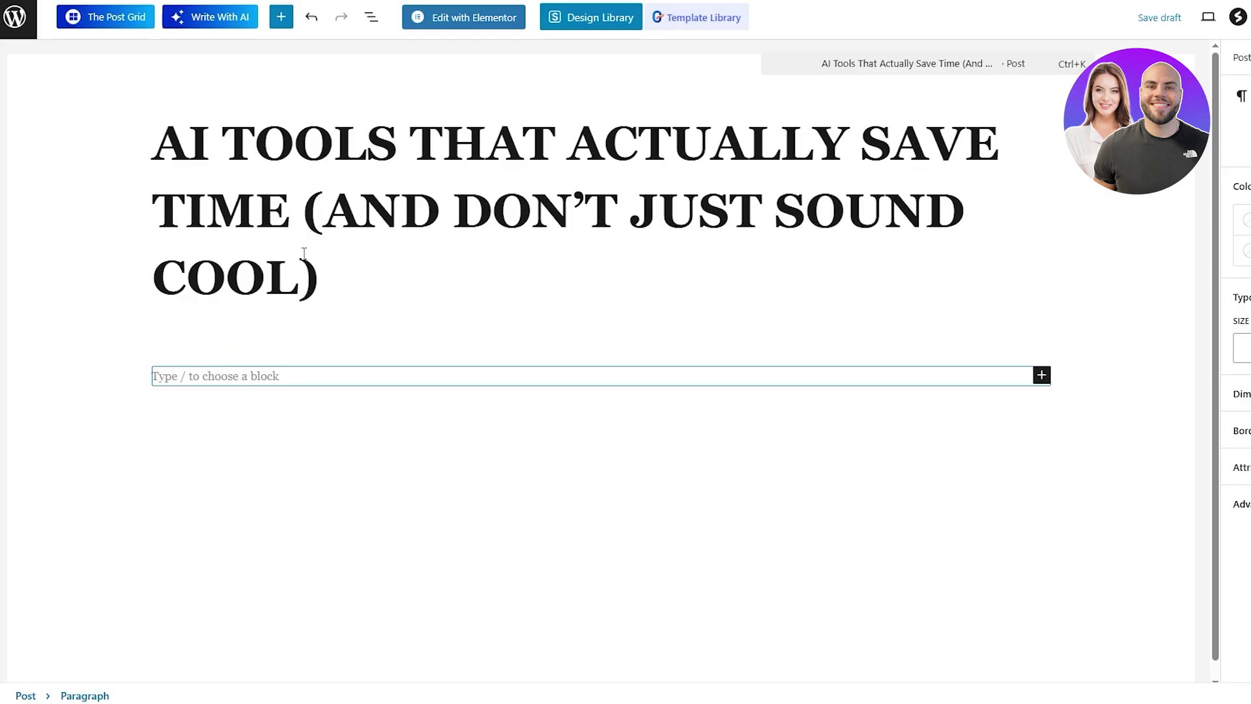
pyautogui.click(304, 260)
pyautogui.keyDown('shift'); pyautogui.click(151, 159); pyautogui.keyUp('shift')
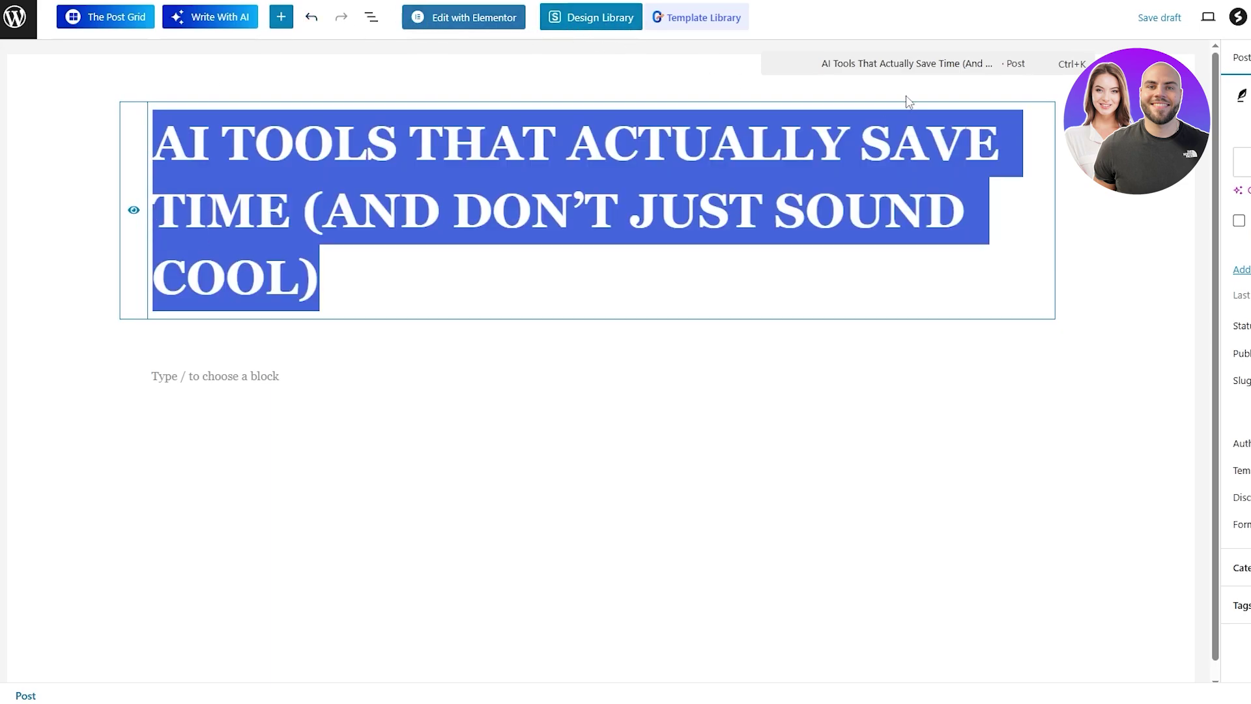
# - Paste the copied article on time-saving AI tools into the post's body and publish the post
pyautogui.click(123, 382)
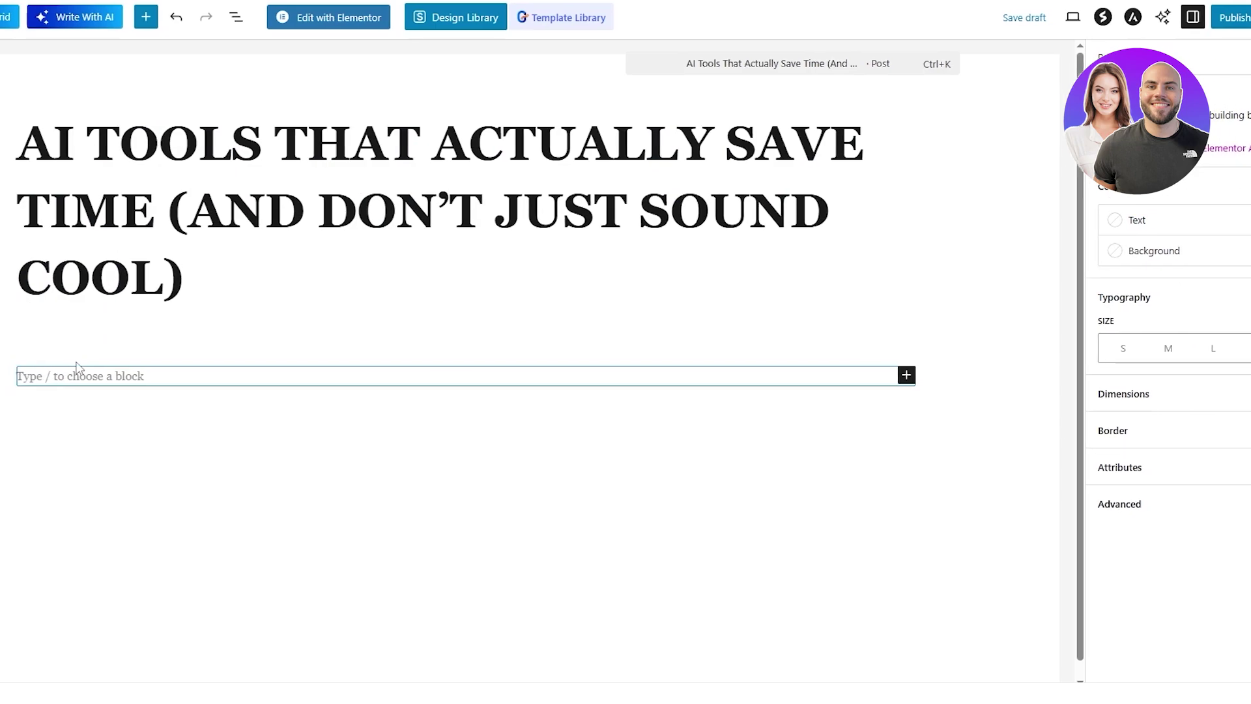
pyautogui.write('/')
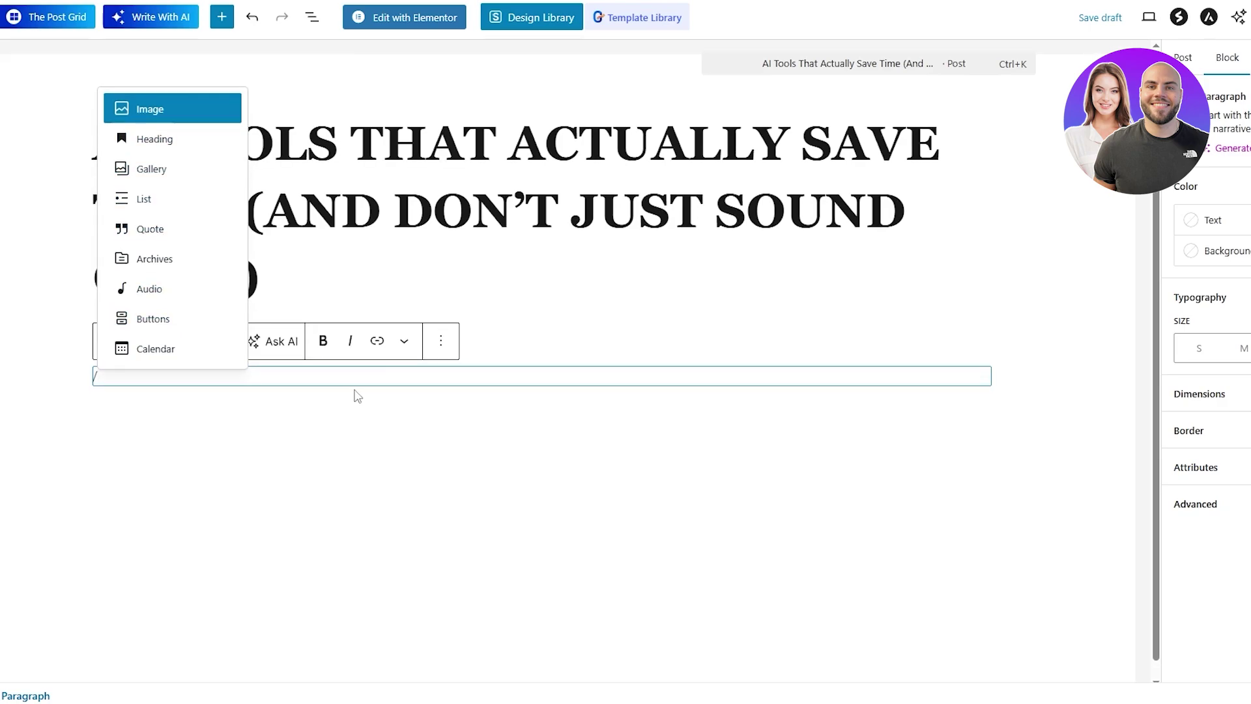
pyautogui.click(357, 397)
pyautogui.moveTo(104, 376); pyautogui.dragTo(38, 381)
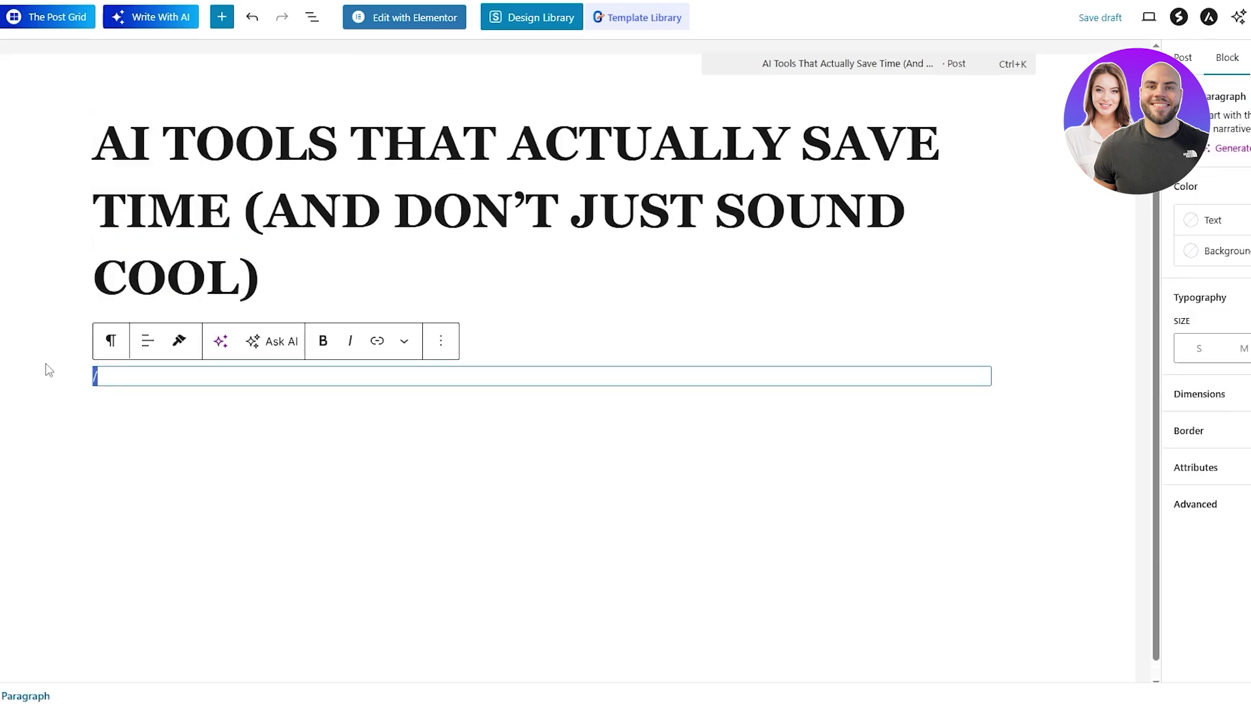
pyautogui.press('BackSpace')
pyautogui.hotkey('ctrl', 'v')
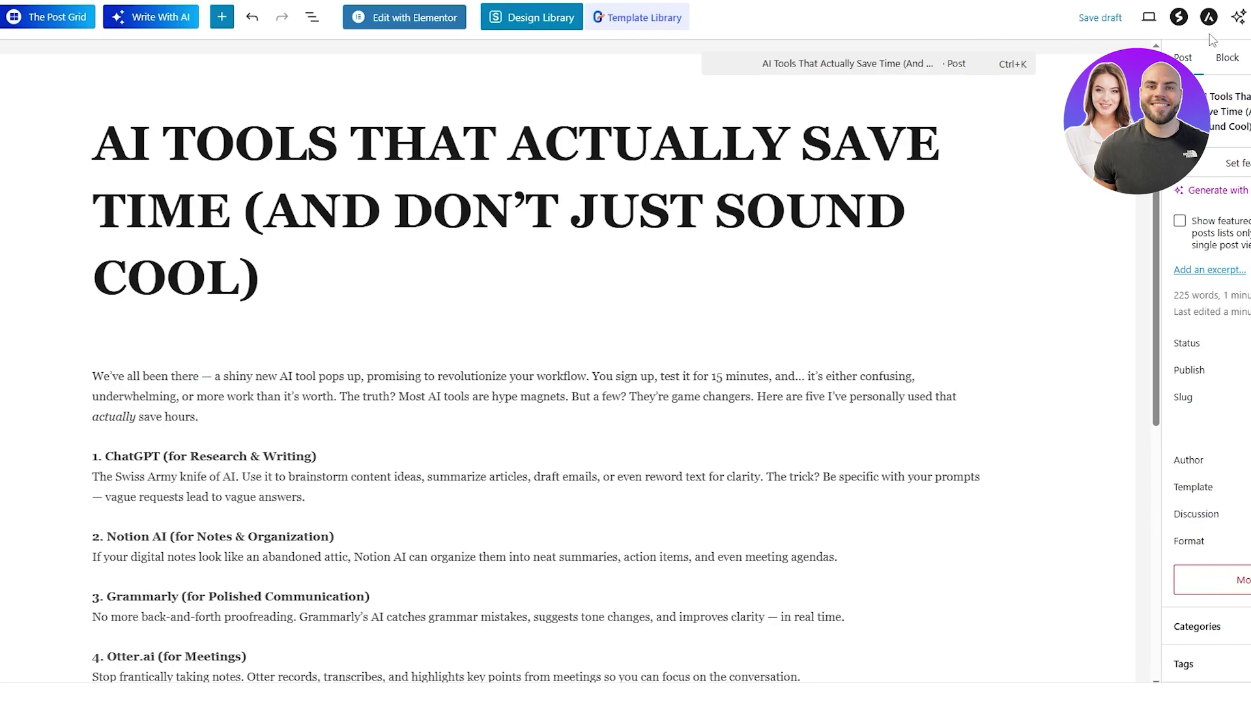
pyautogui.click(1248, 17)
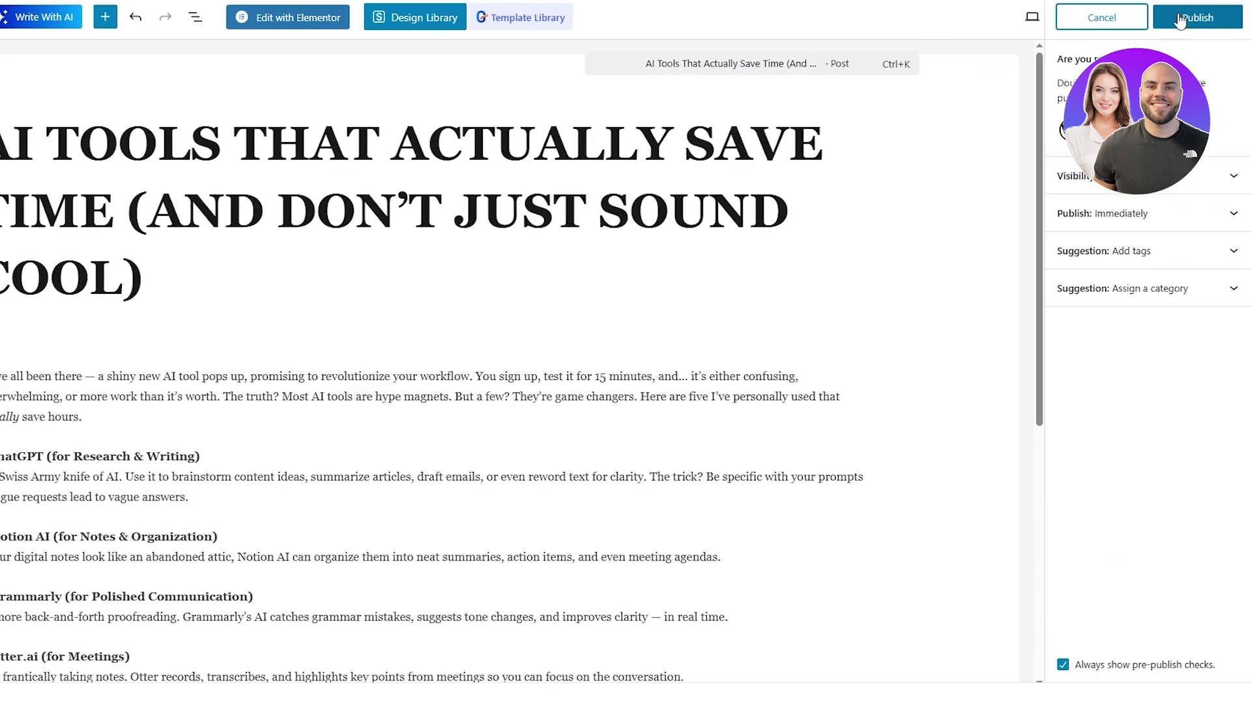
pyautogui.click(1247, 16)
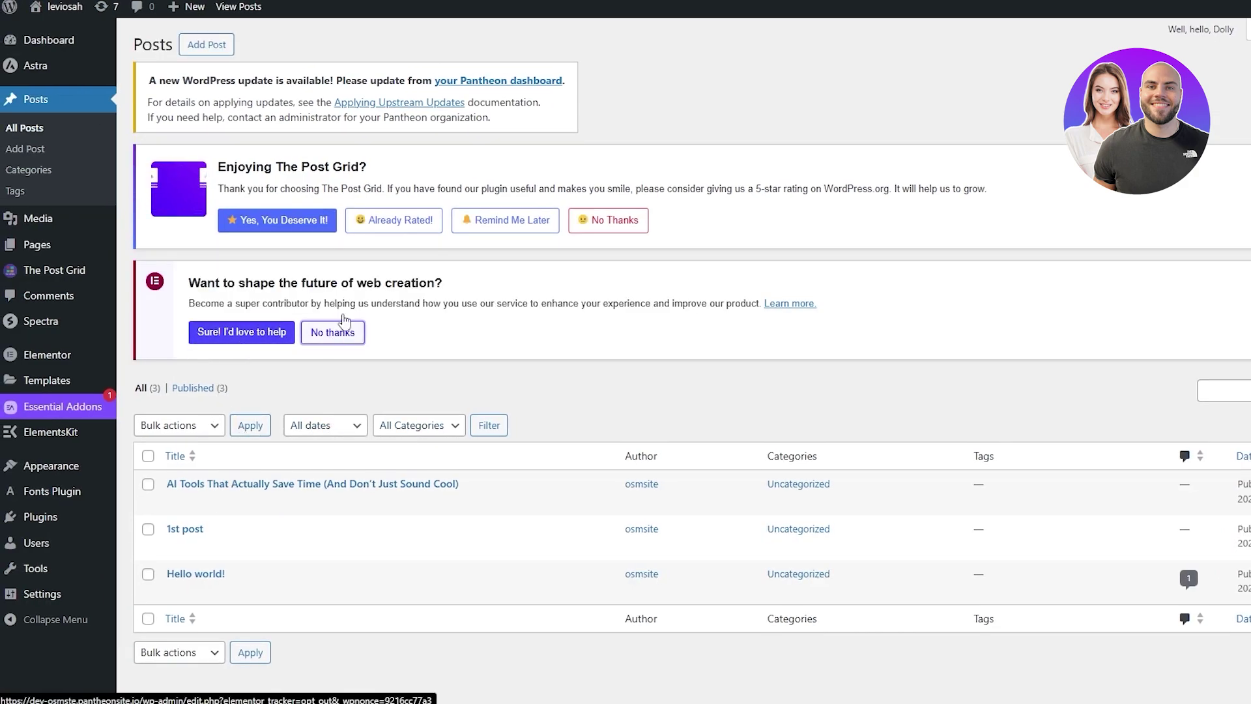
# - Decline the "Want to shape the future of web creation?" notice in the posts list and start another new post
pyautogui.click(332, 334)
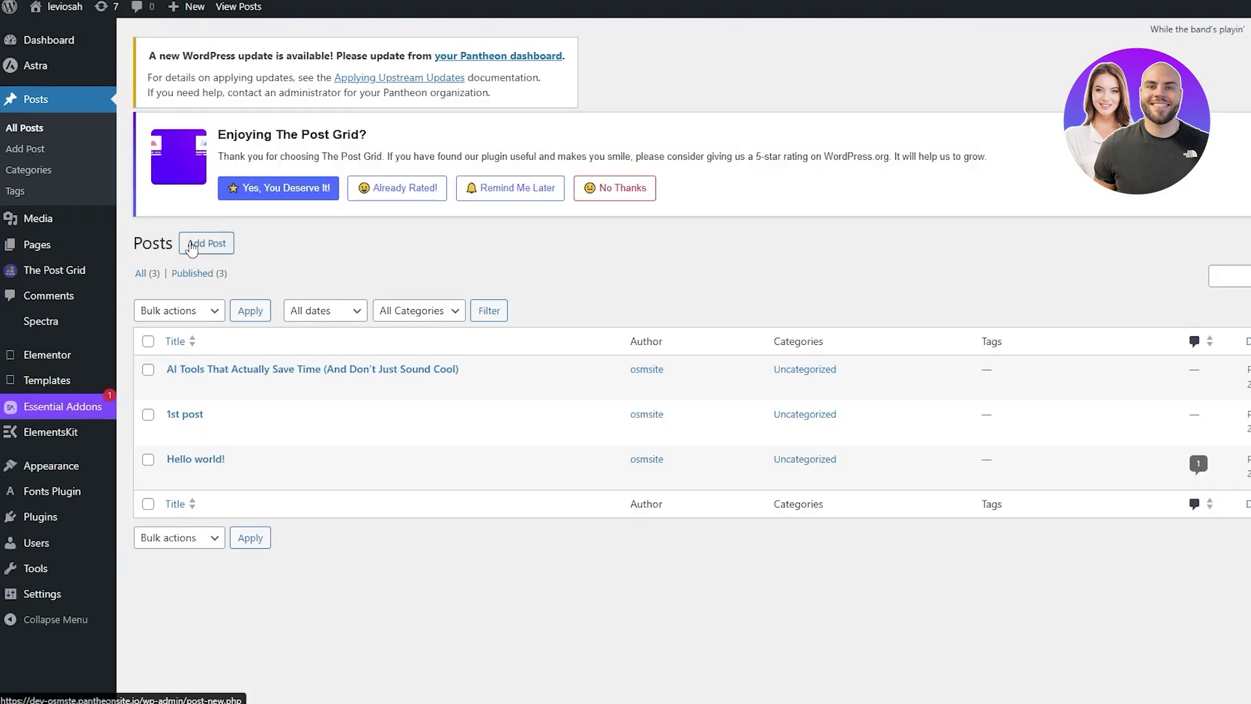
pyautogui.click(189, 242)
# - View the All Posts page on the live site and look through its Featured Post and ALL posts sections
pyautogui.click(37, 244)
pyautogui.scroll(-3, 218, 456)
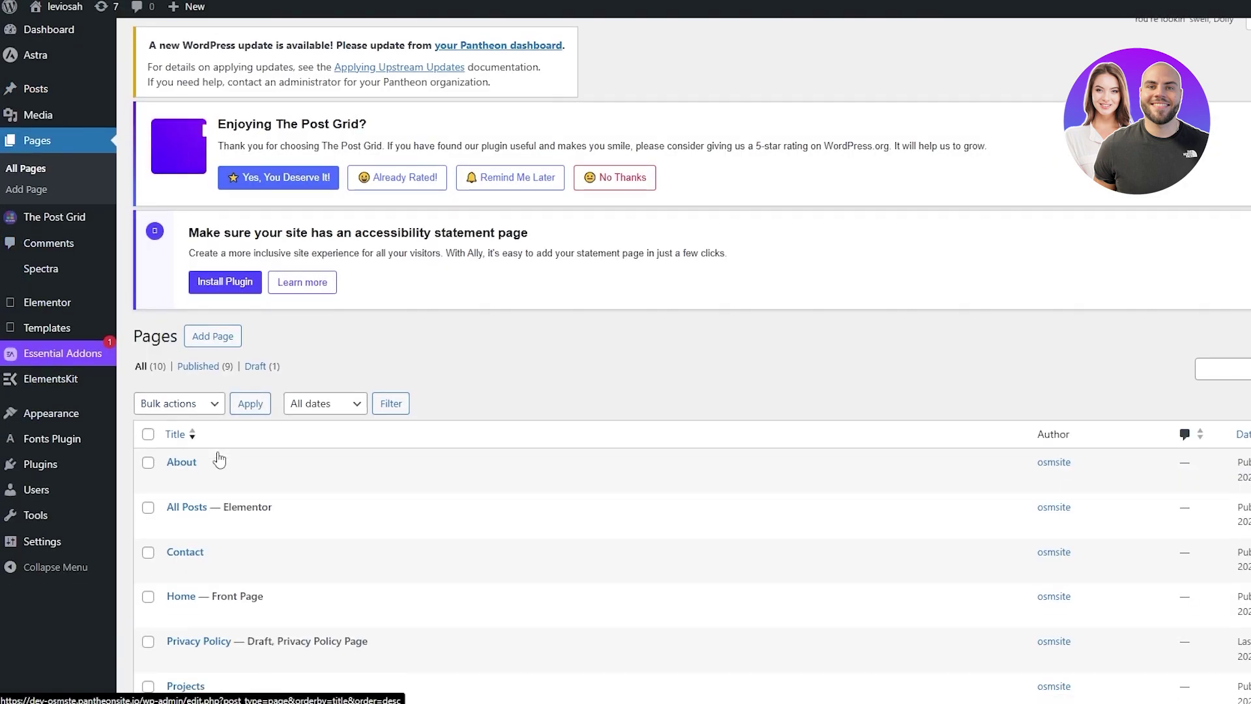
pyautogui.scroll(-2, 198, 463)
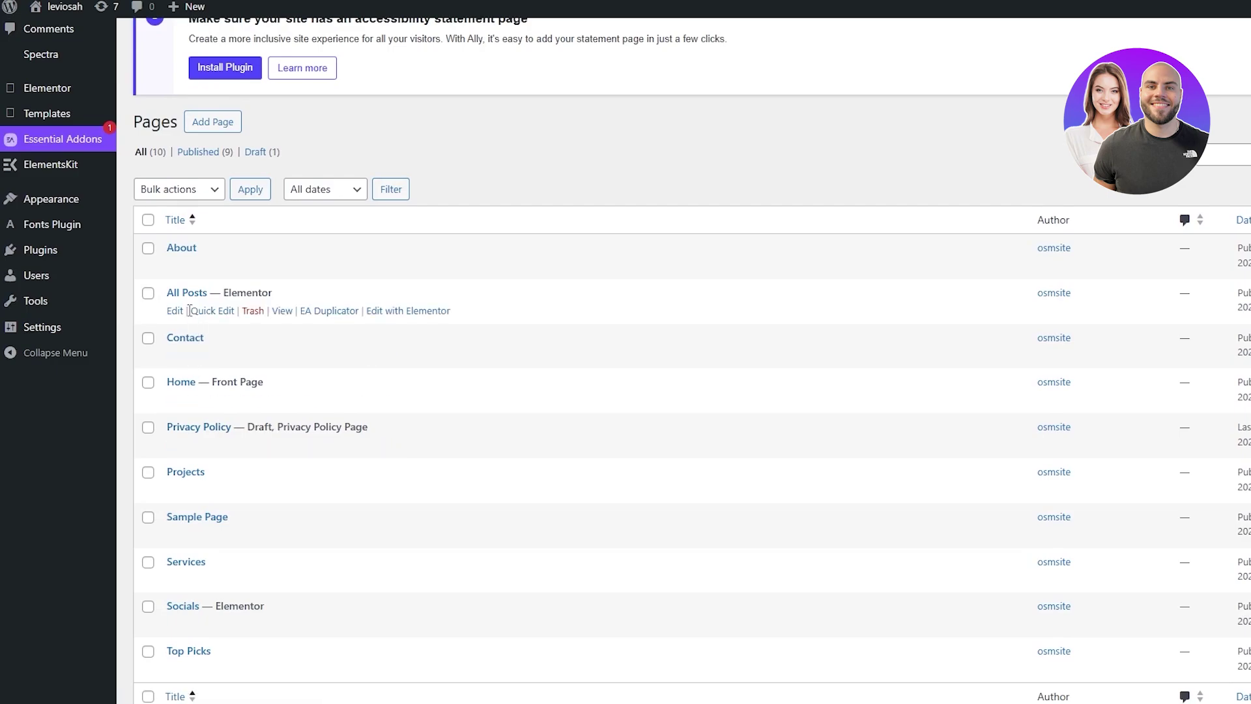
pyautogui.click(282, 311)
pyautogui.scroll(1, 288, 320)
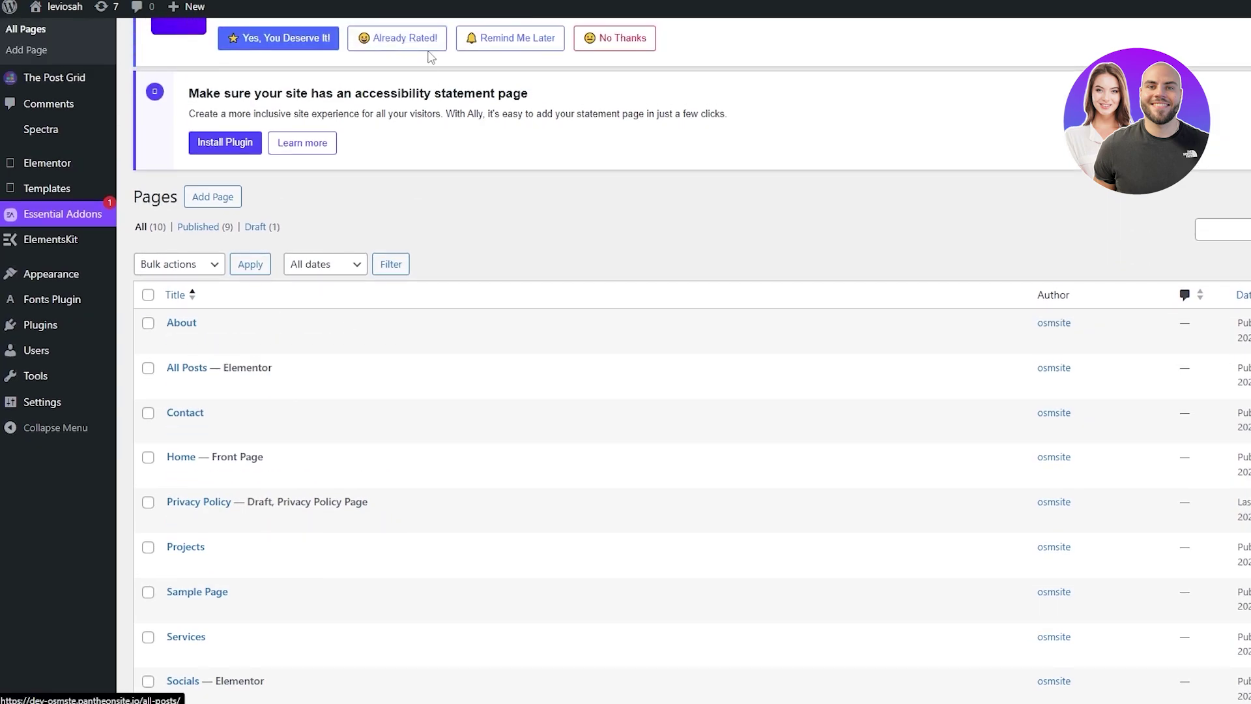
pyautogui.scroll(1, 357, 44)
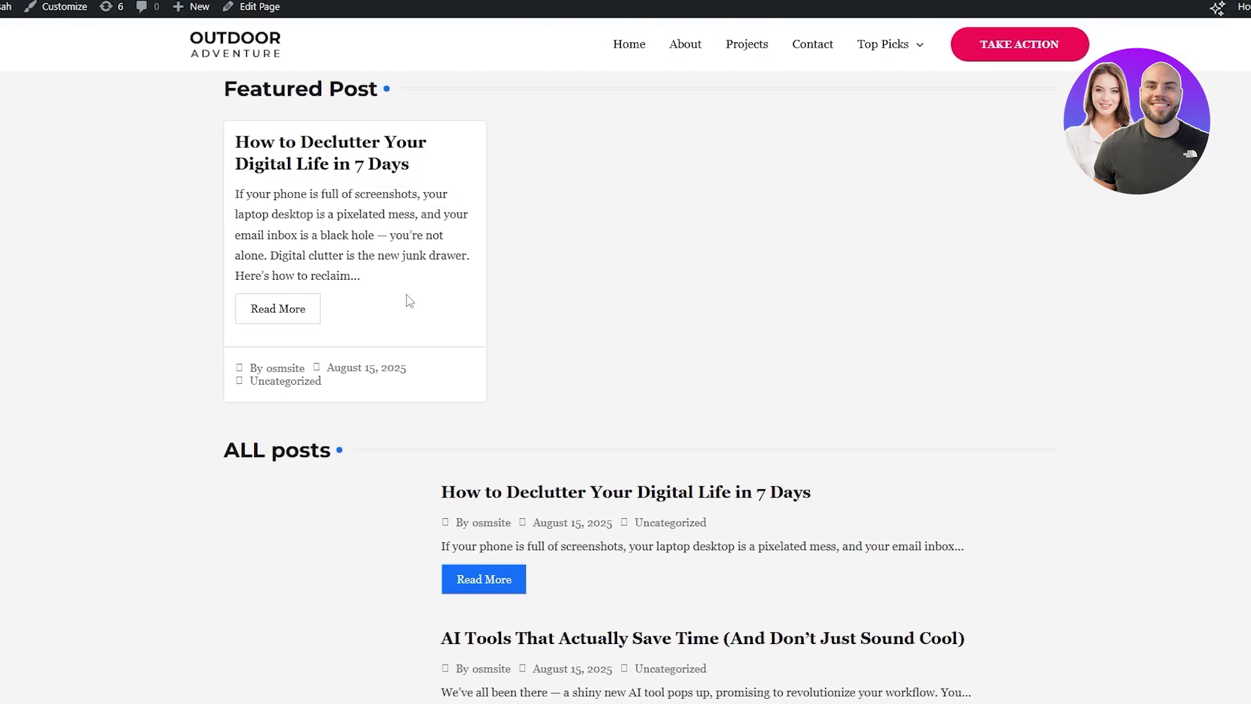
pyautogui.scroll(-4, 410, 302)
pyautogui.scroll(-3, 427, 241)
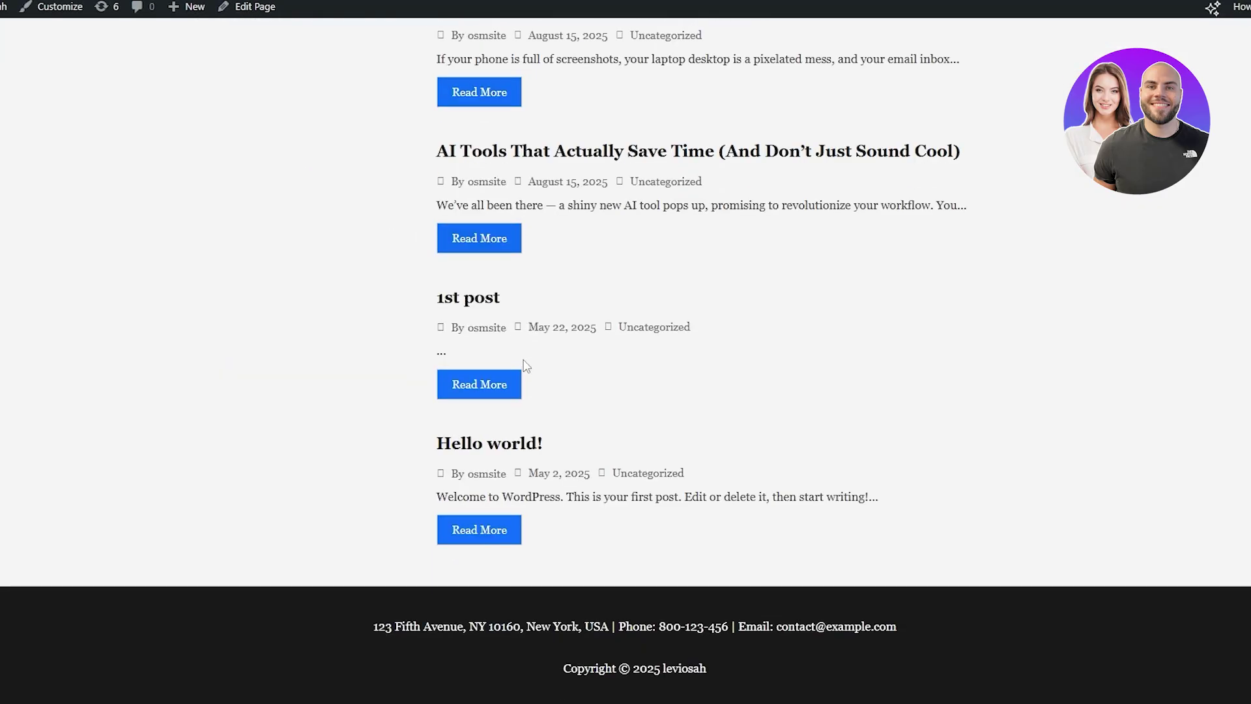
pyautogui.scroll(8, 519, 365)
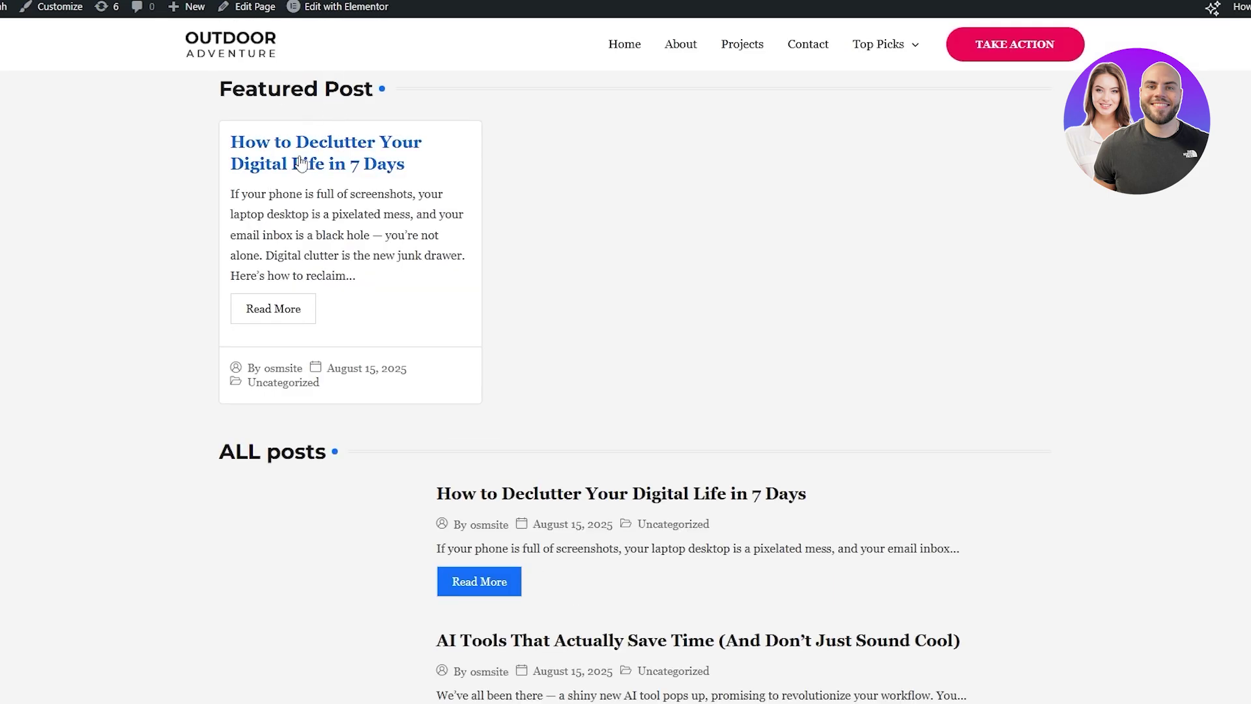
# - Compare the Featured Post entry with the posts in the ALL posts list on the live page
pyautogui.scroll(-2, 343, 173)
pyautogui.scroll(2, 319, 156)
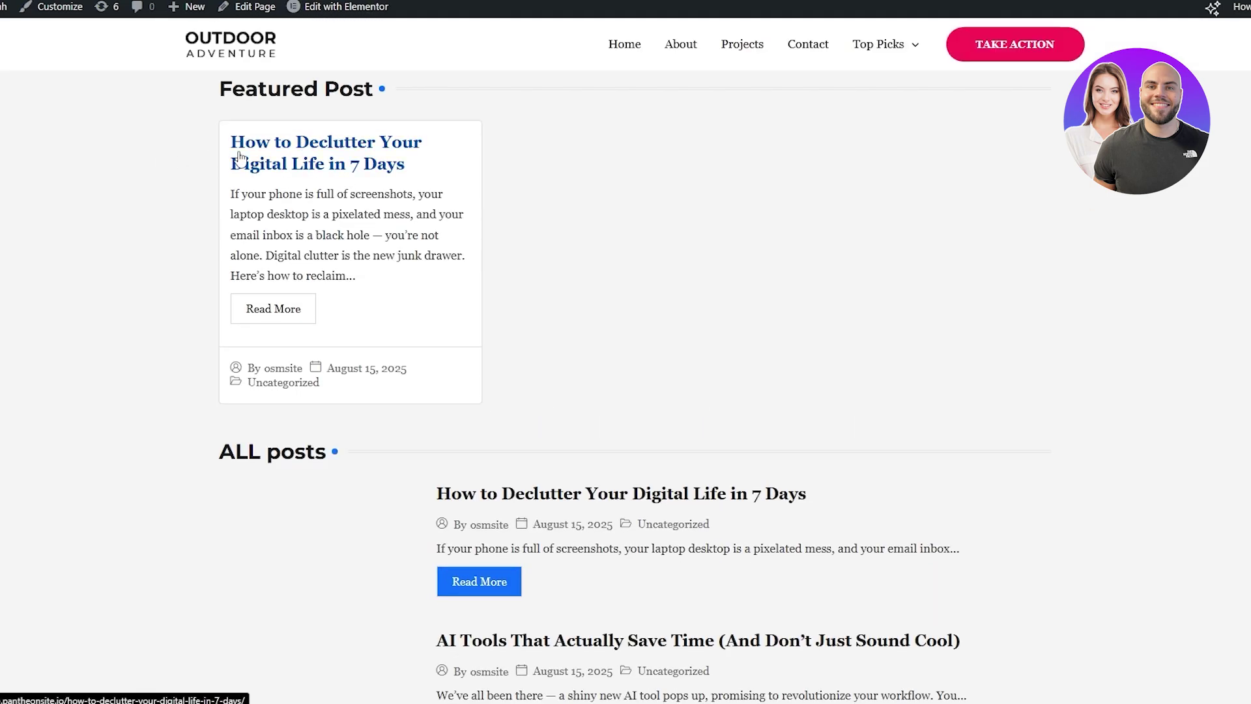
pyautogui.scroll(-2, 623, 456)
pyautogui.scroll(-2, 620, 452)
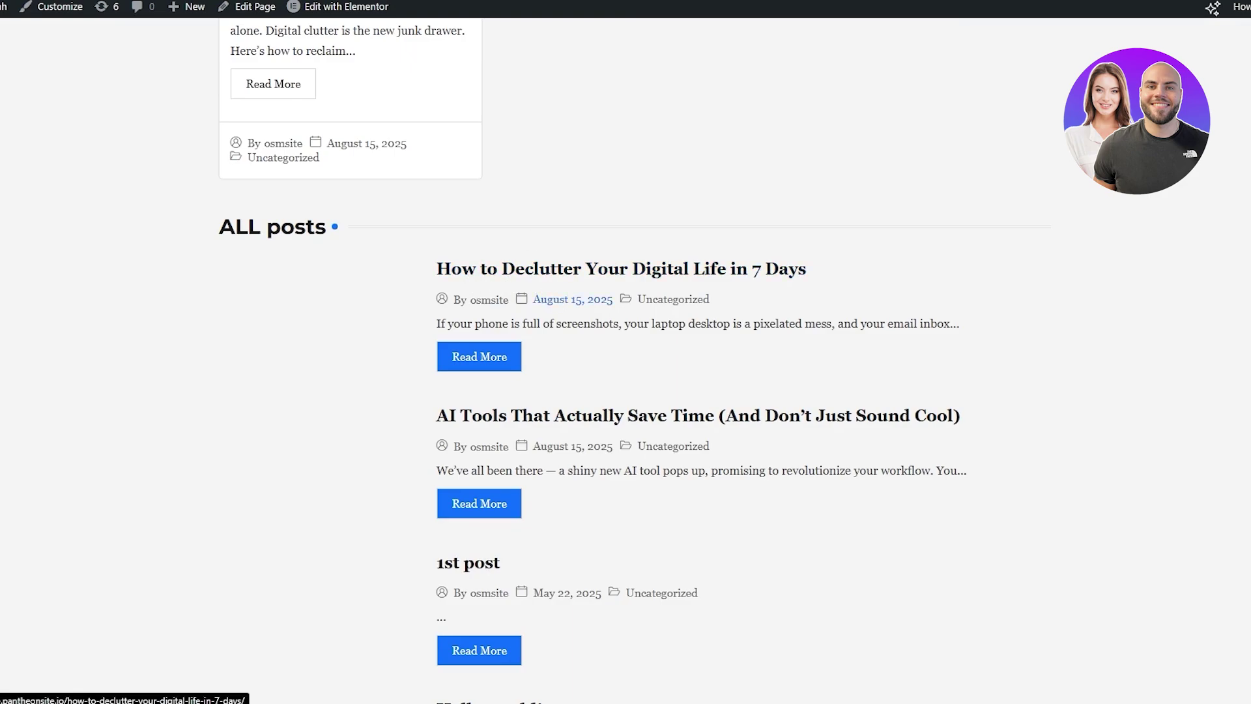
# - Open the All Posts page for editing in Elementor
pyautogui.hotkey('alt', 'Left')
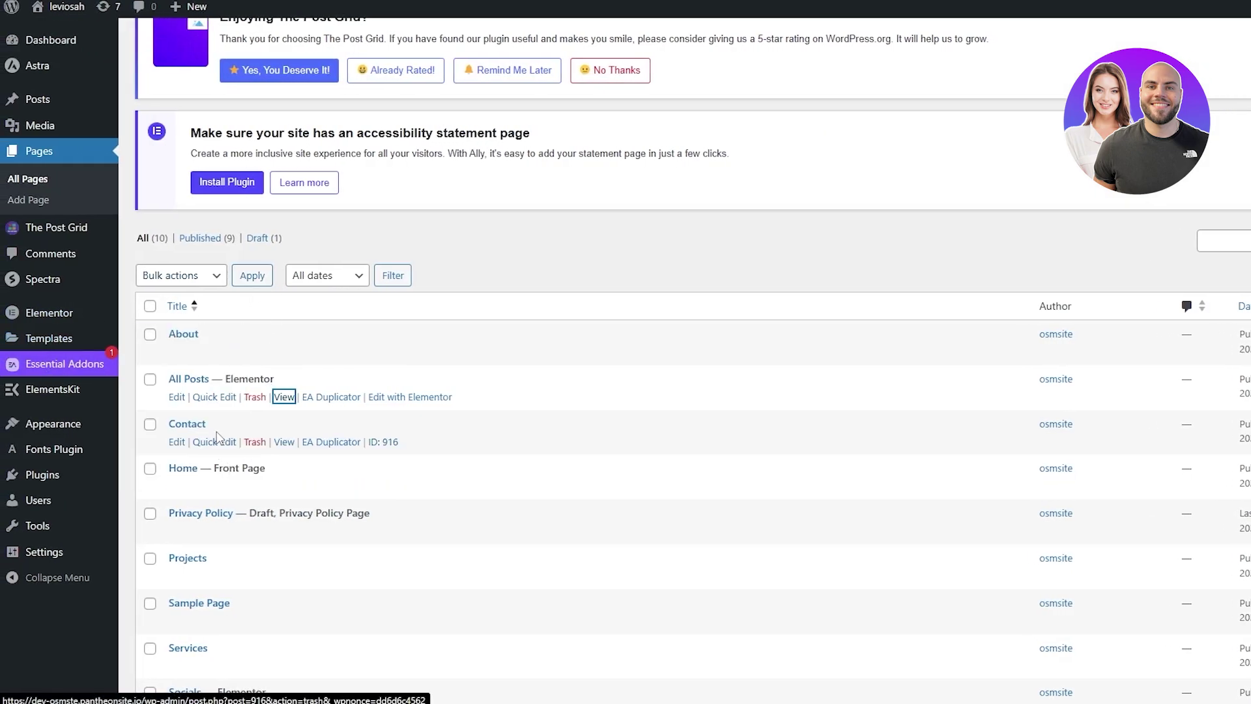
pyautogui.hotkey('alt', 'Right')
pyautogui.scroll(3, 391, 261)
pyautogui.moveTo(369, 10)
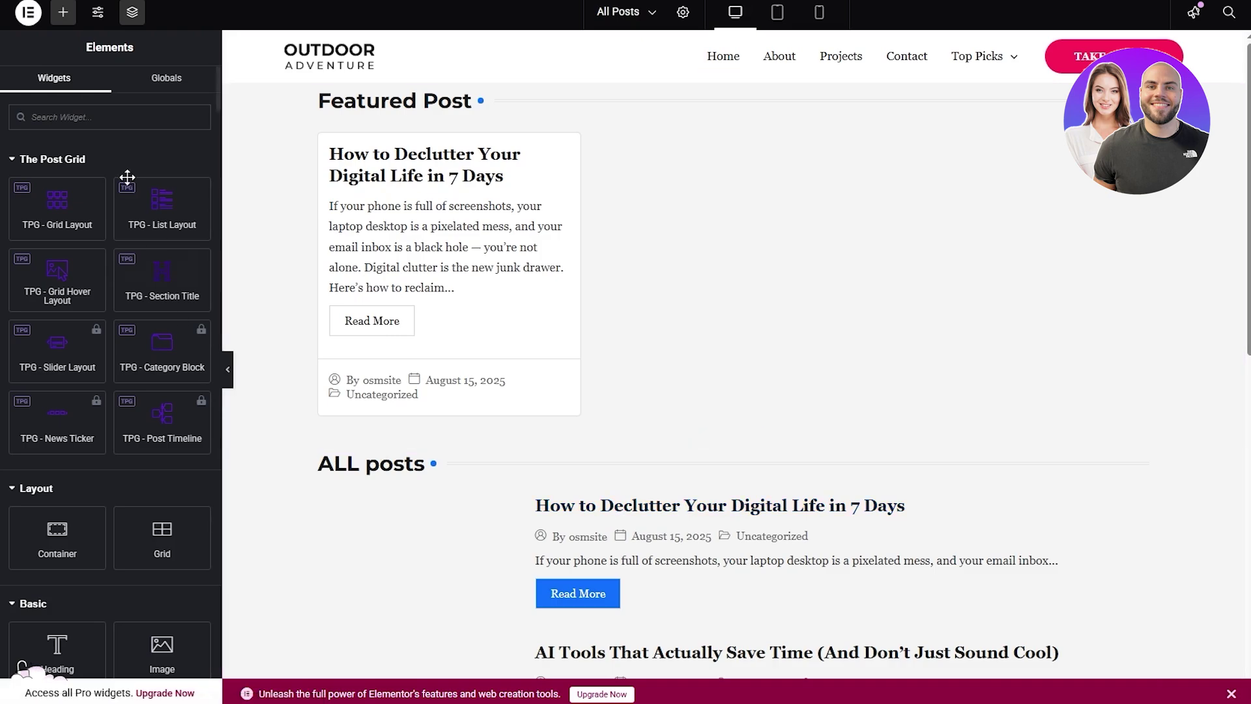
# - Set the query offset of the ALL posts list to 1 and review both post sections in the preview
pyautogui.click(547, 516)
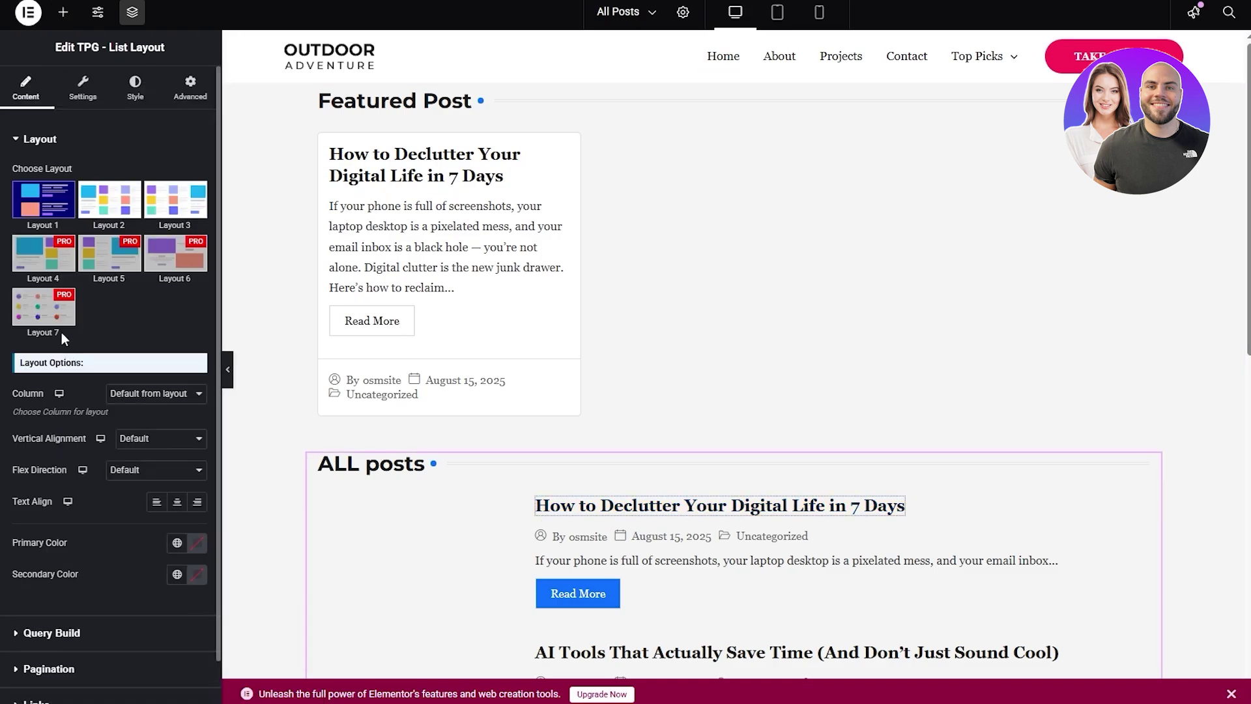
pyautogui.click(38, 139)
pyautogui.click(49, 175)
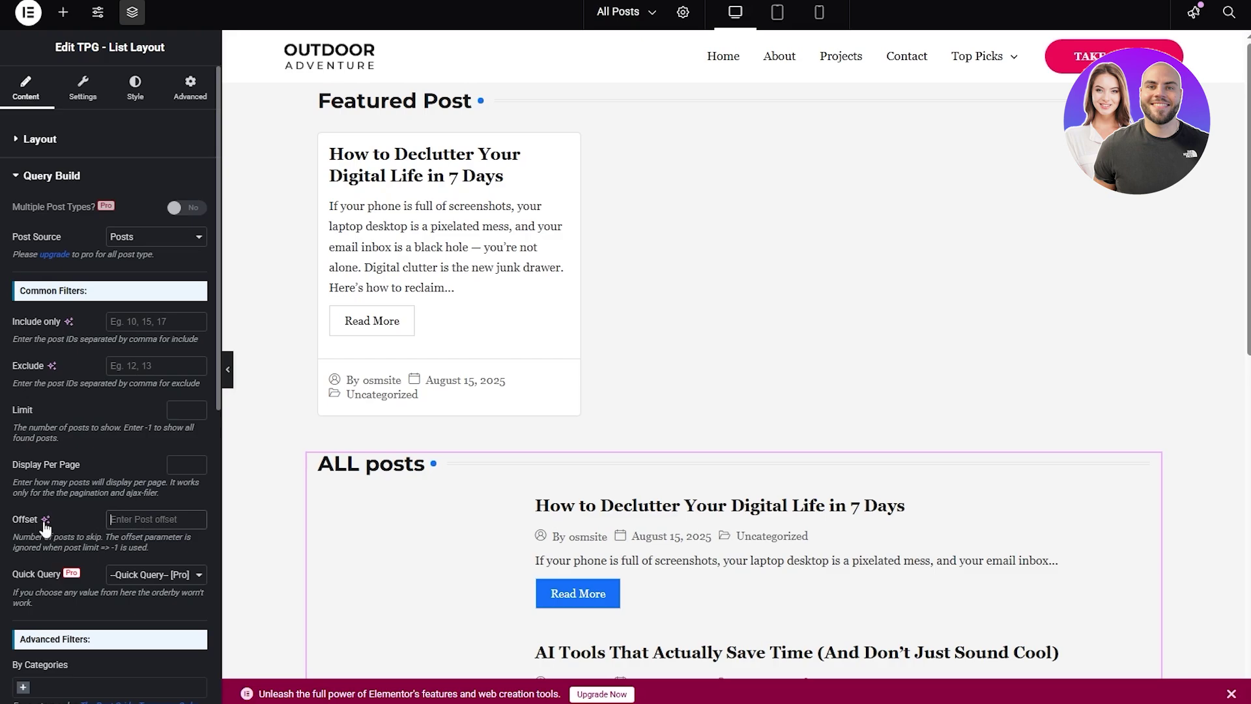
pyautogui.click(125, 514)
pyautogui.write('1')
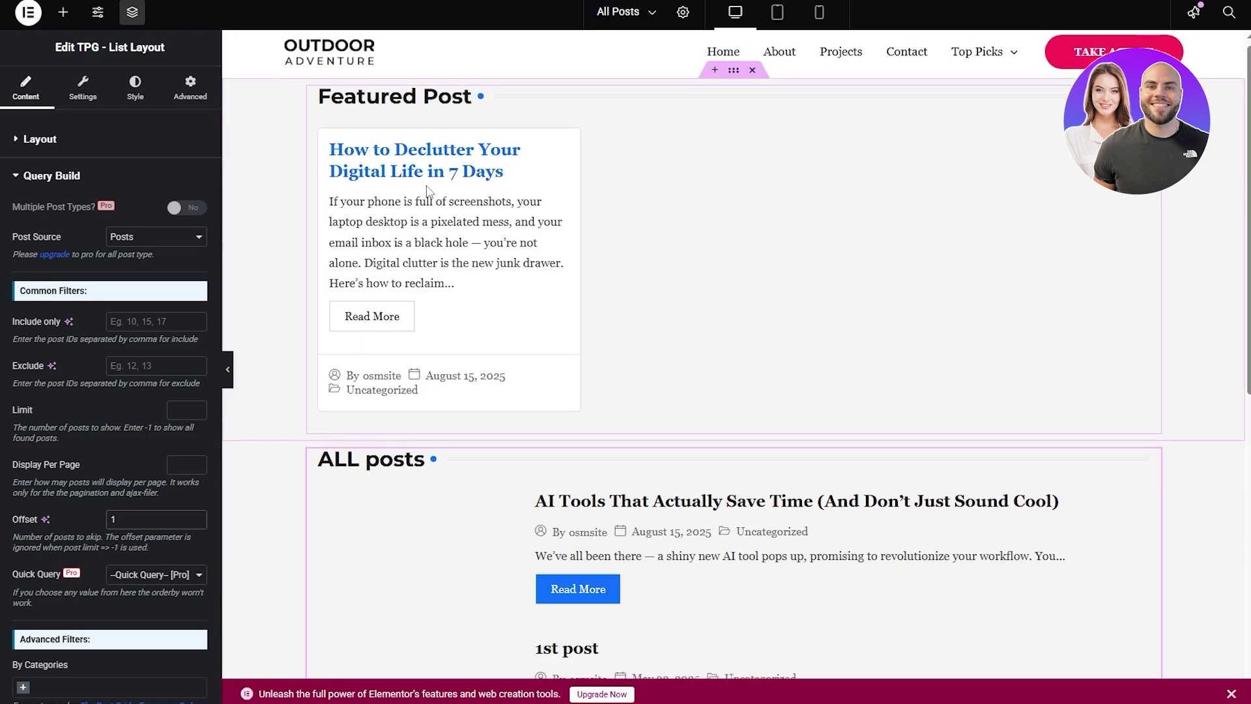
pyautogui.scroll(-1, 550, 490)
pyautogui.scroll(-3, 551, 490)
pyautogui.scroll(4, 544, 476)
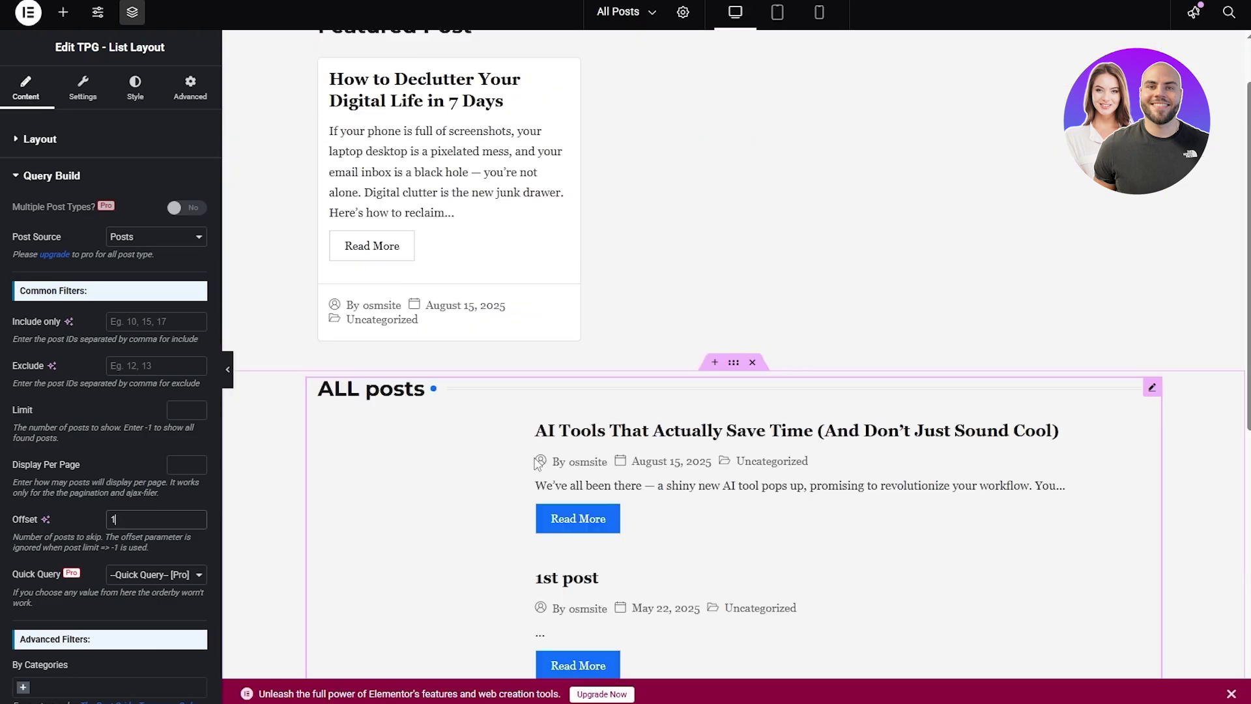